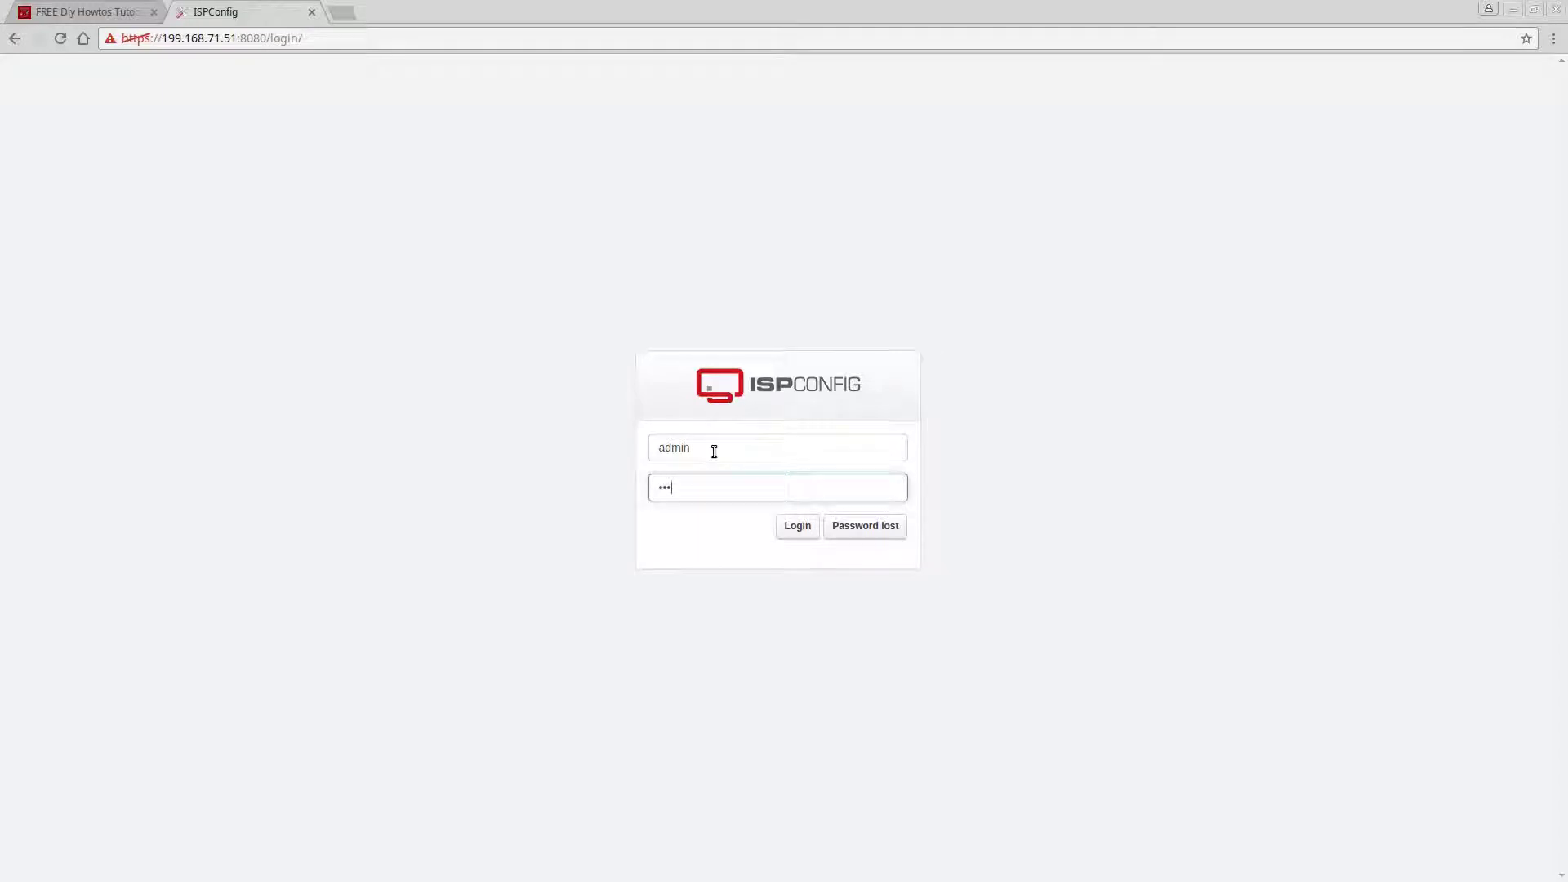
Log in to ISPConfig with the admin account's password.
type("*****")
key("Return")
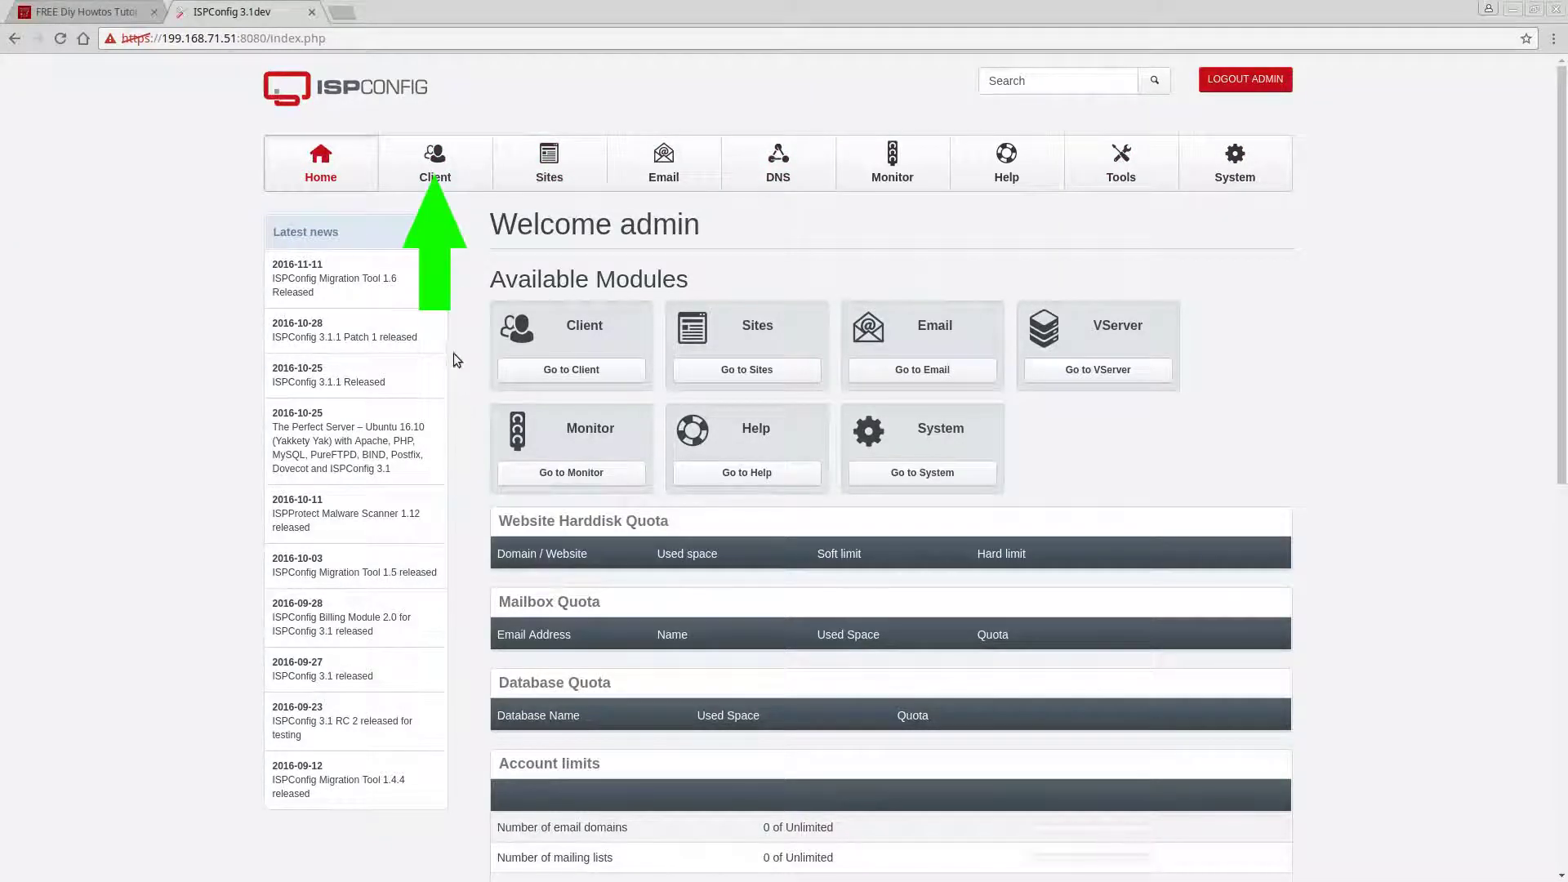
Open the Add new client form from the Client module and focus Company name.
left_click(432, 181)
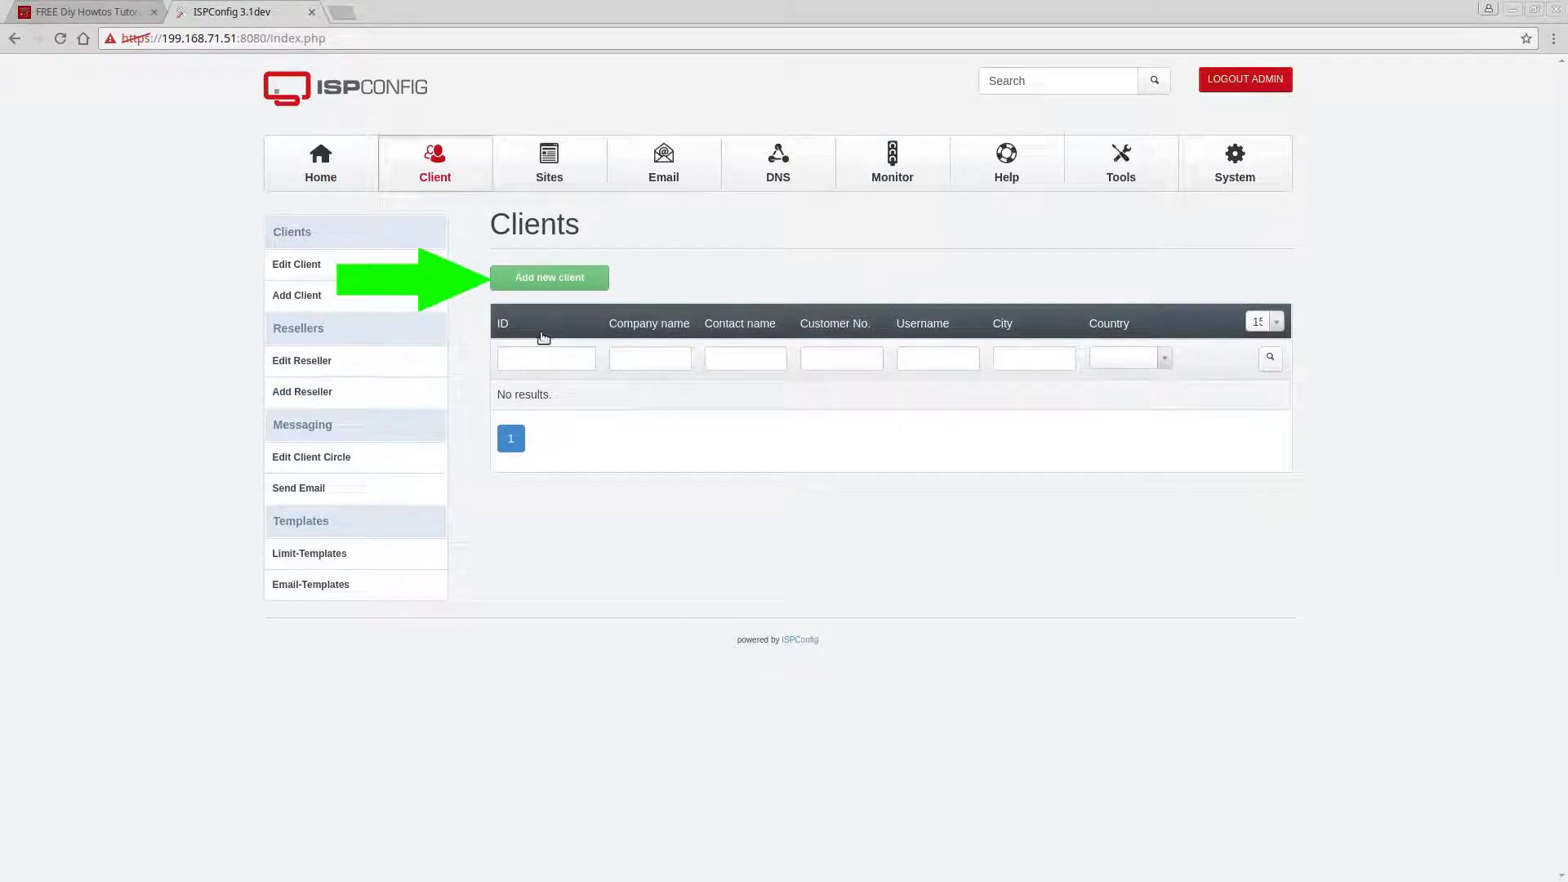
left_click(546, 281)
left_click(723, 408)
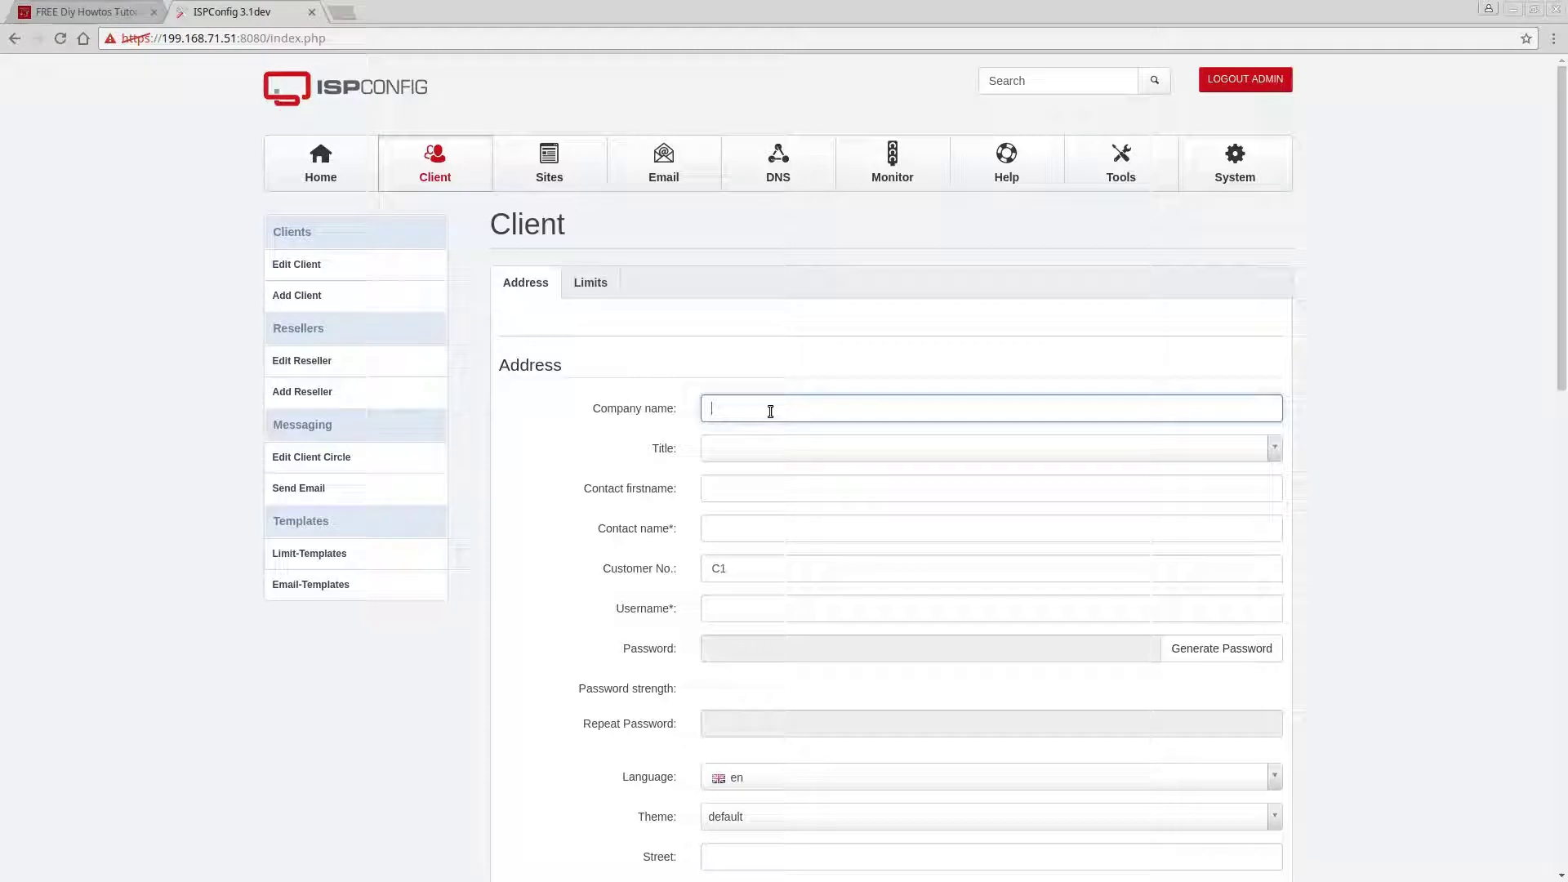
Enter company FreelanceTEK.com, contact name freelancetek, and paste freelancetek as the username.
type("FreelanceTEK.com")
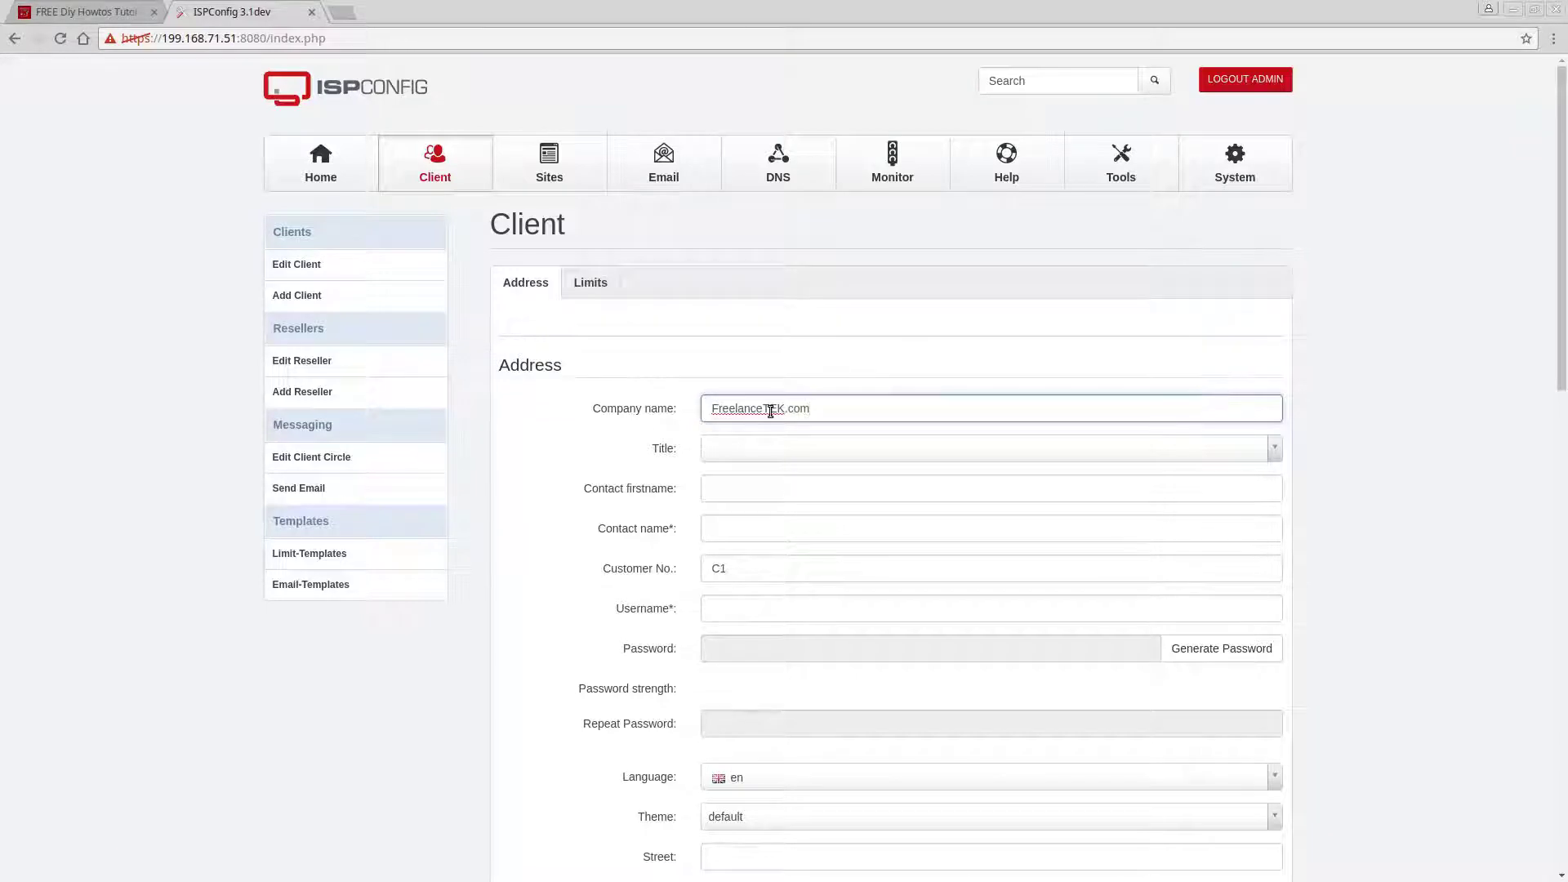
left_click(706, 520)
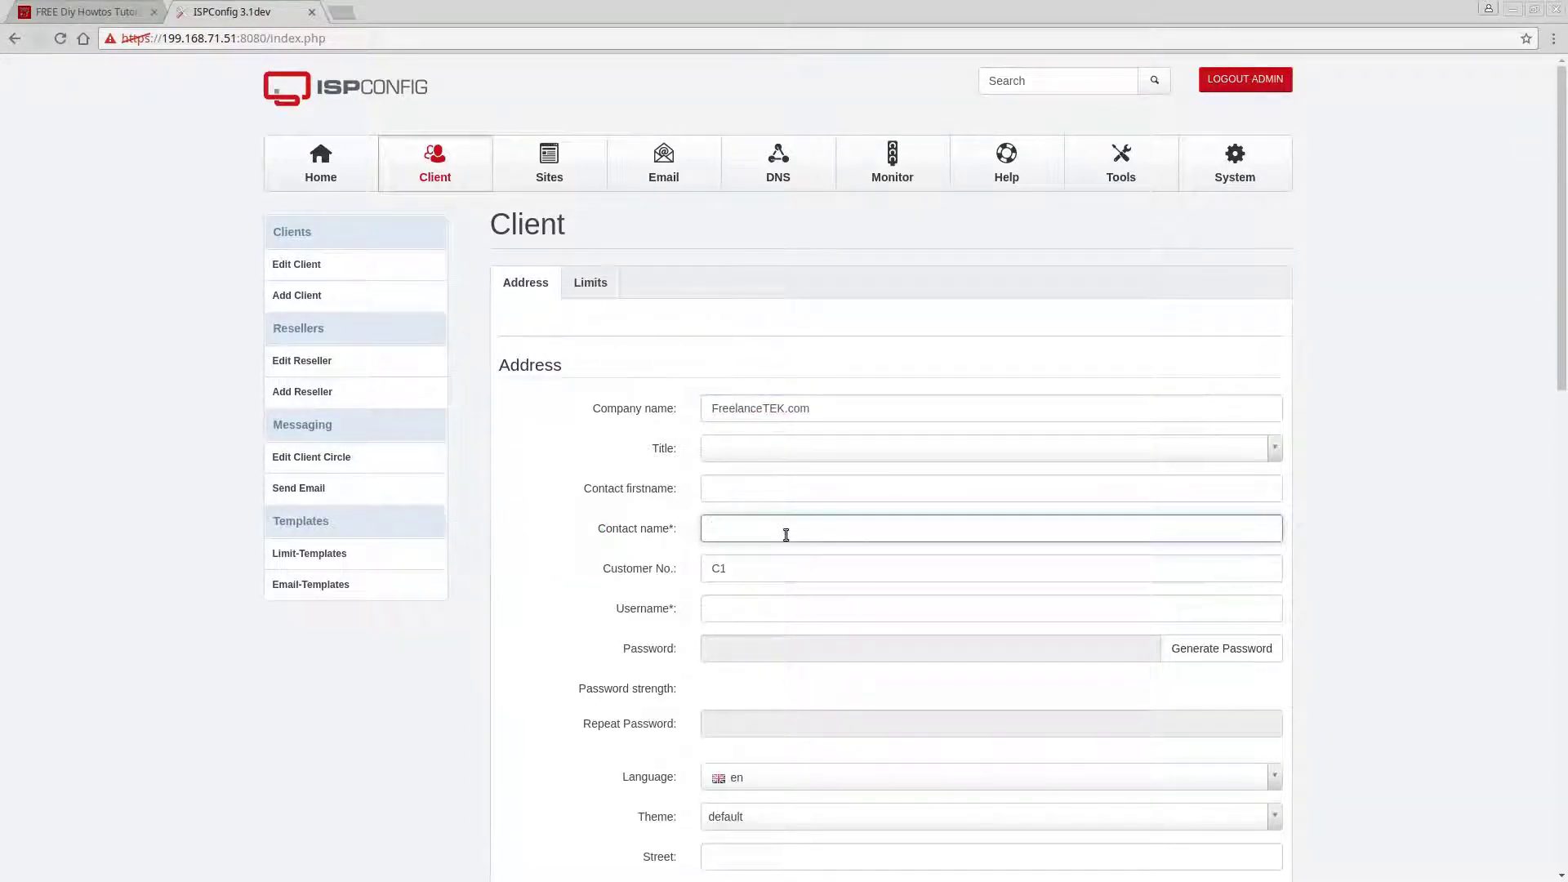
type("freelancetek")
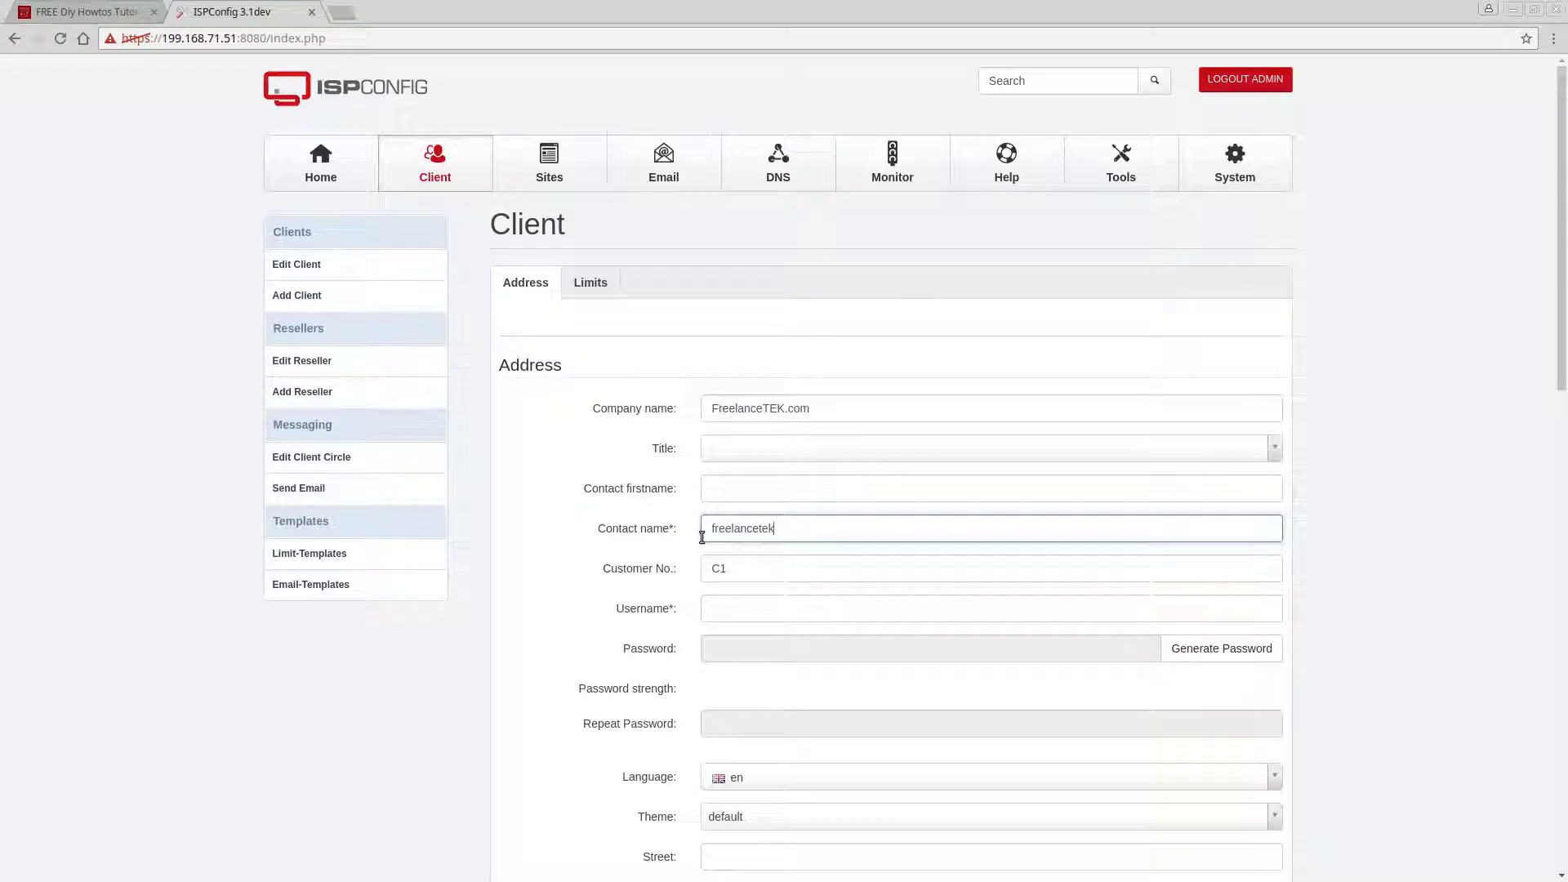
left_click_drag(782, 526, 704, 528)
scroll(671, 569, "down", 1)
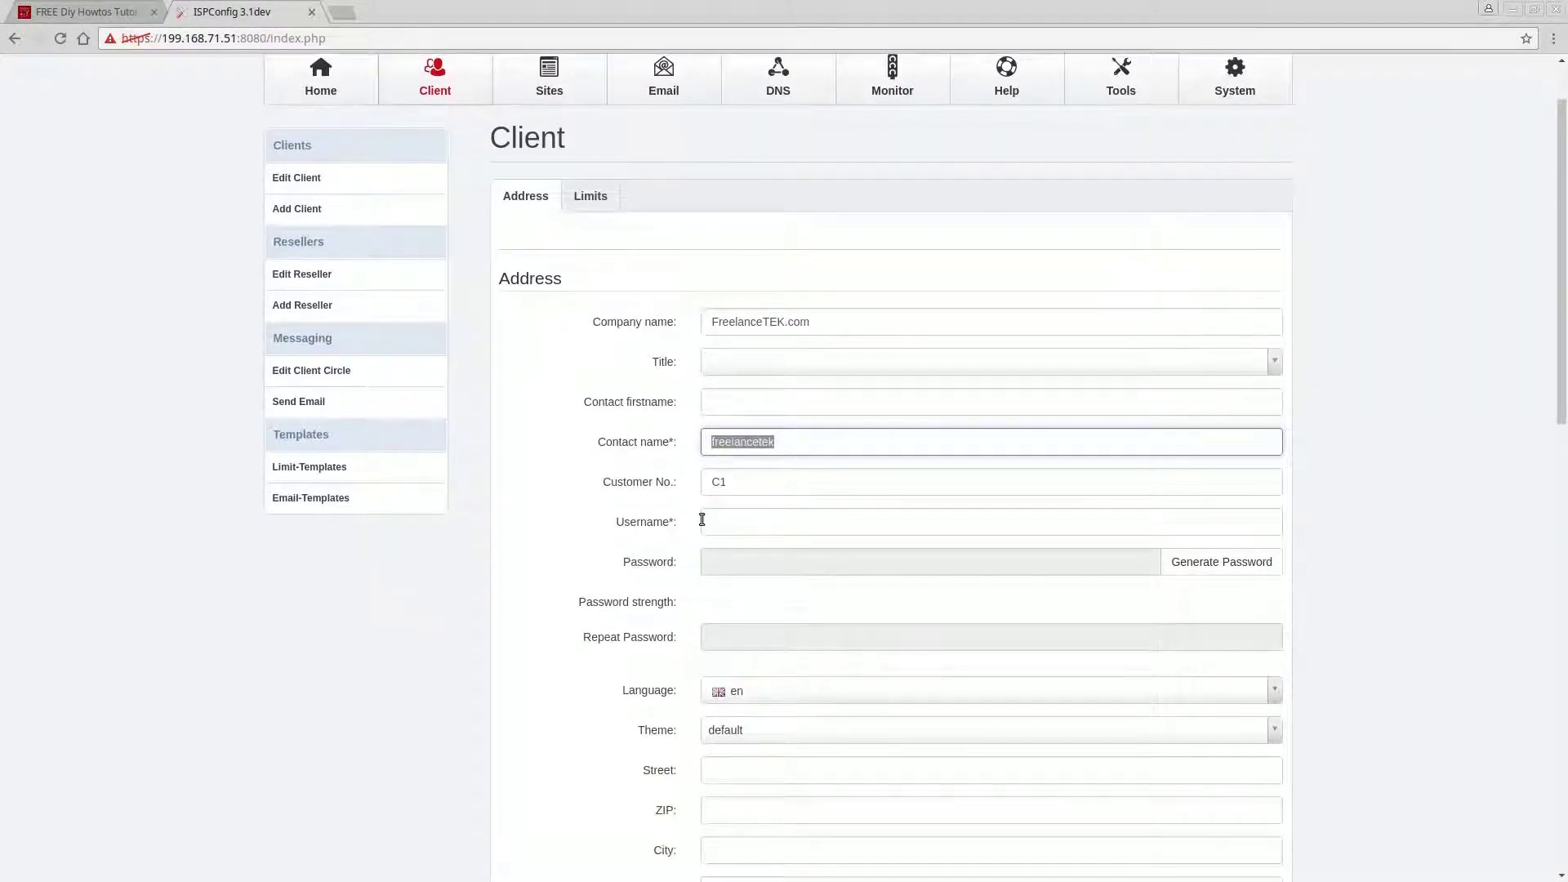
left_click(702, 521)
left_click(640, 441)
key("ctrl+c")
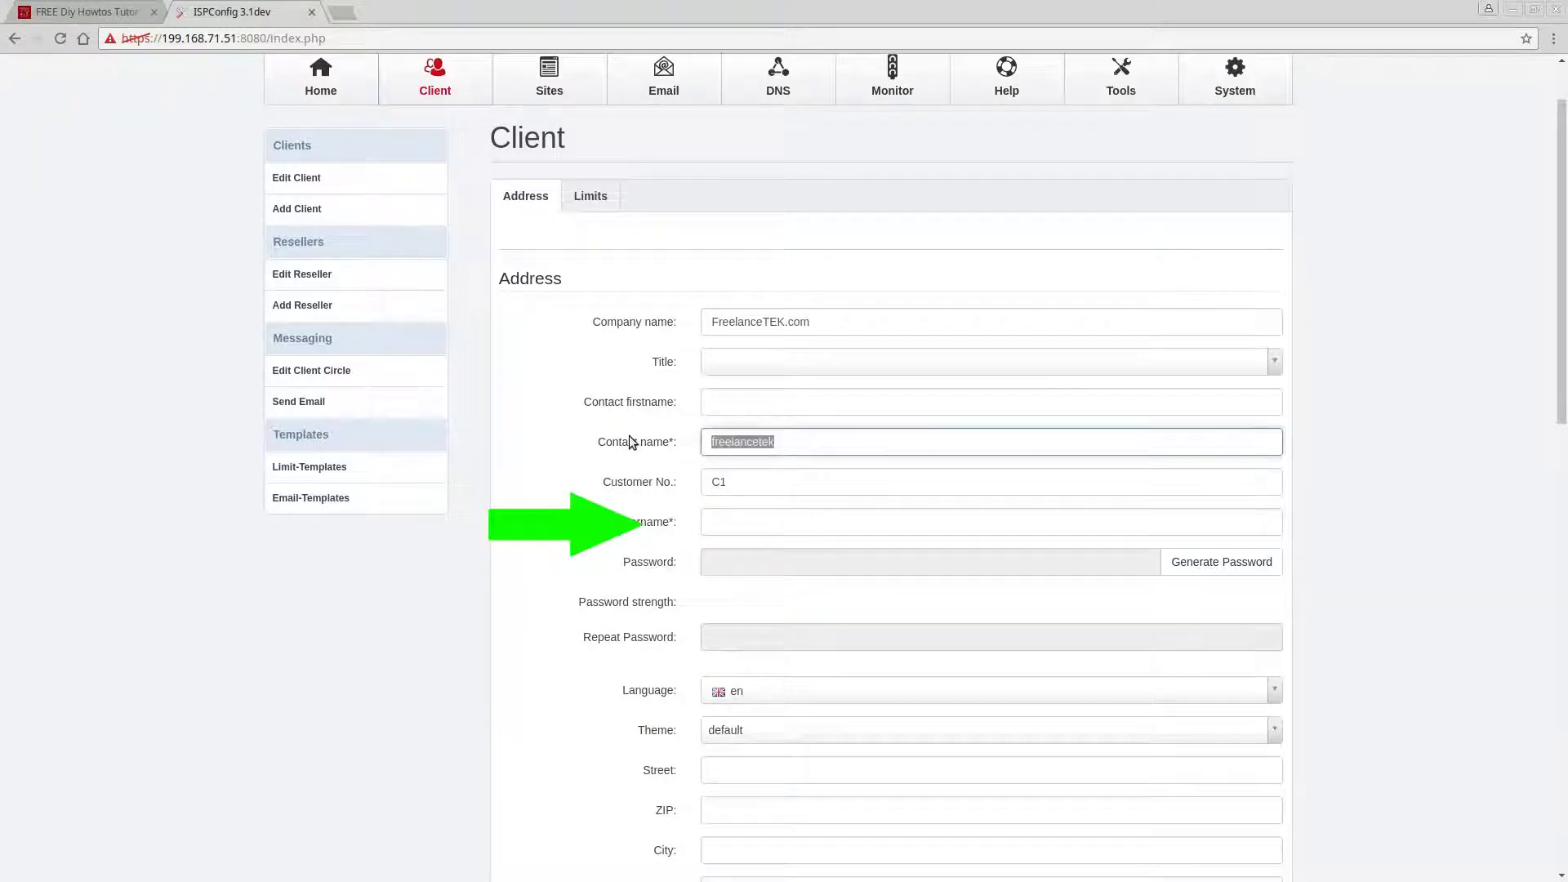
left_click(735, 527)
key("ctrl+v")
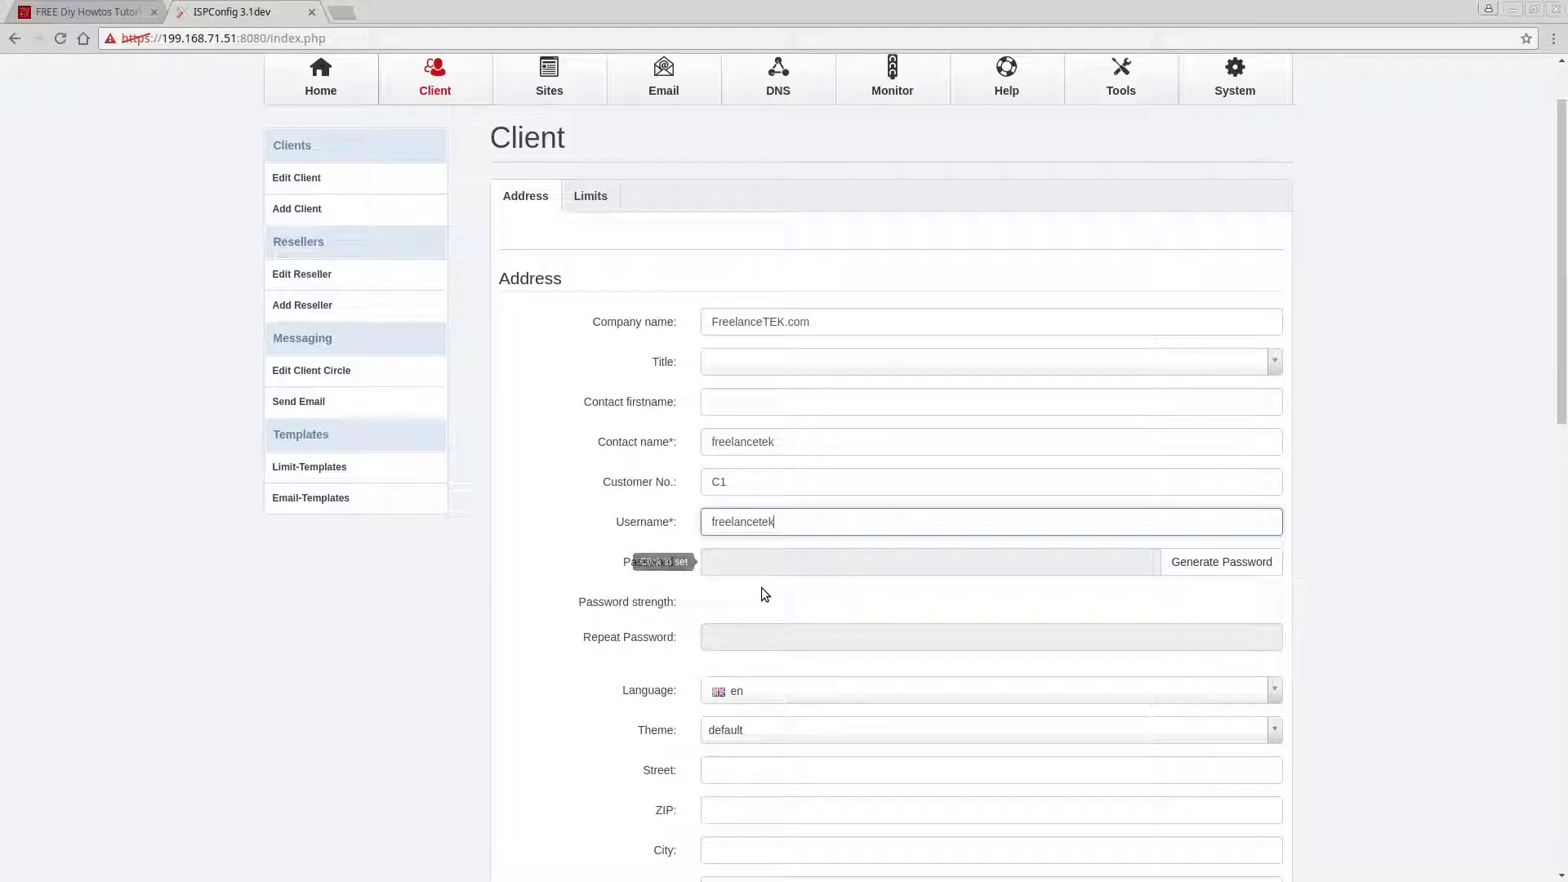
Enter the client's very strong password and move on to confirm it.
left_click(773, 563)
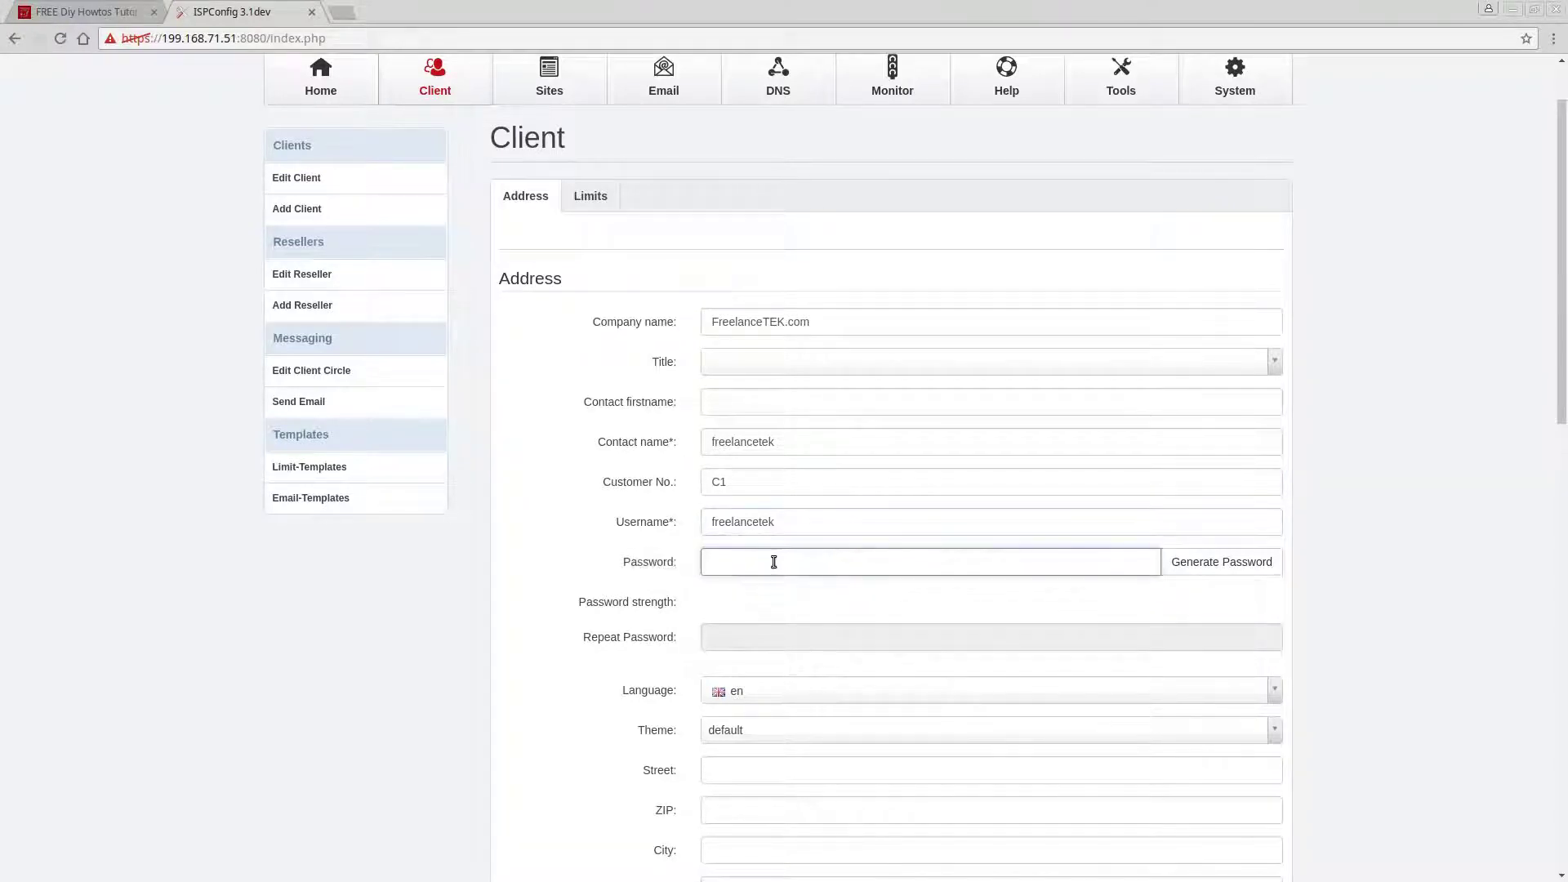
type("•••••••••••")
key("Tab")
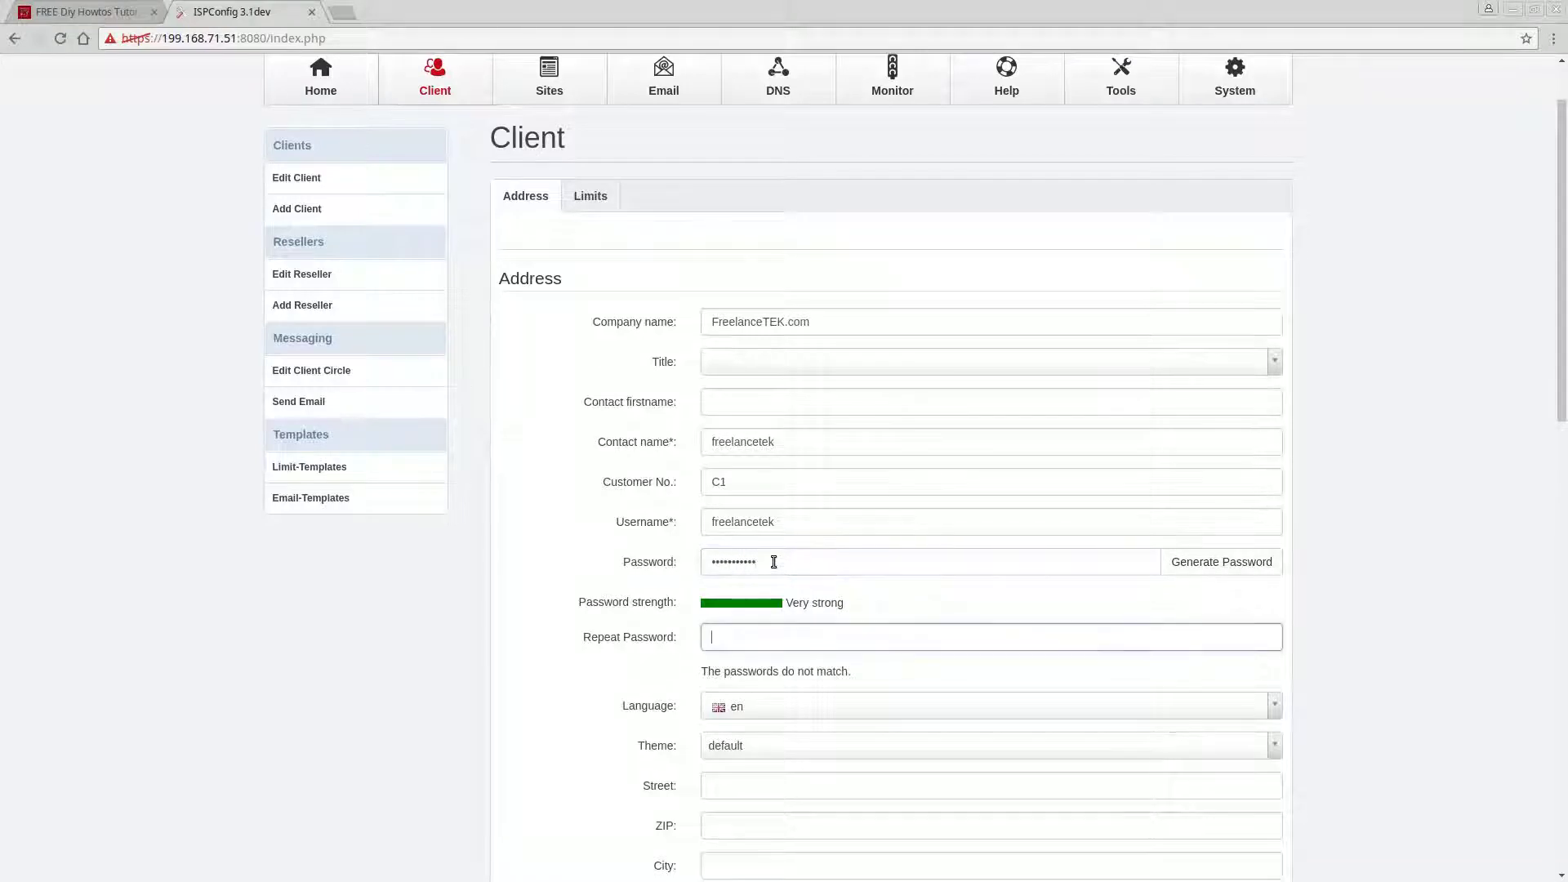
type("•••••••••••")
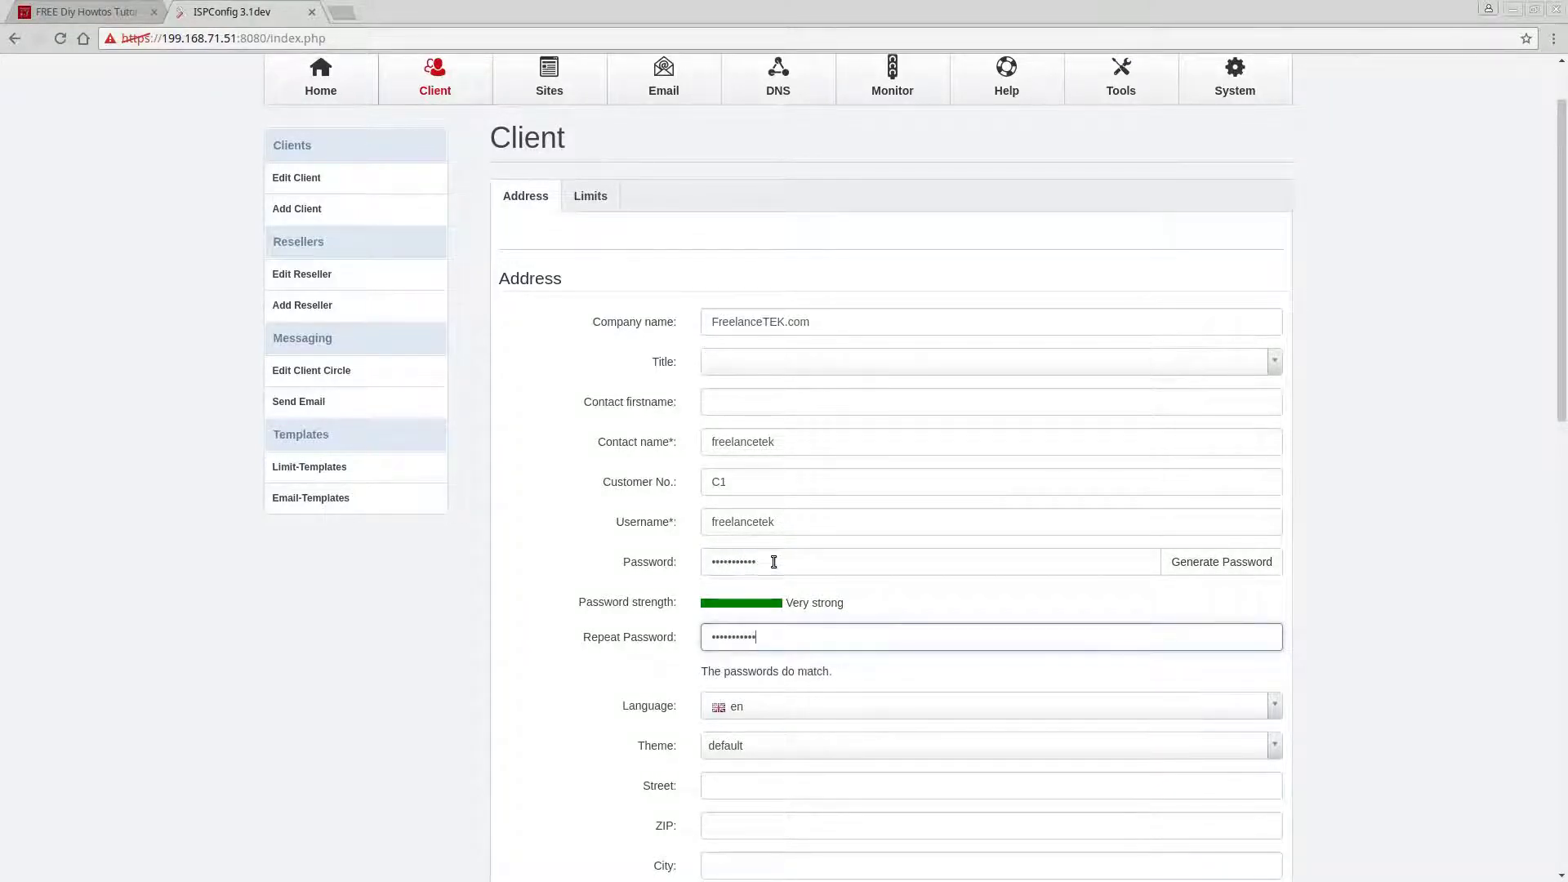
scroll(767, 563, "down", 4)
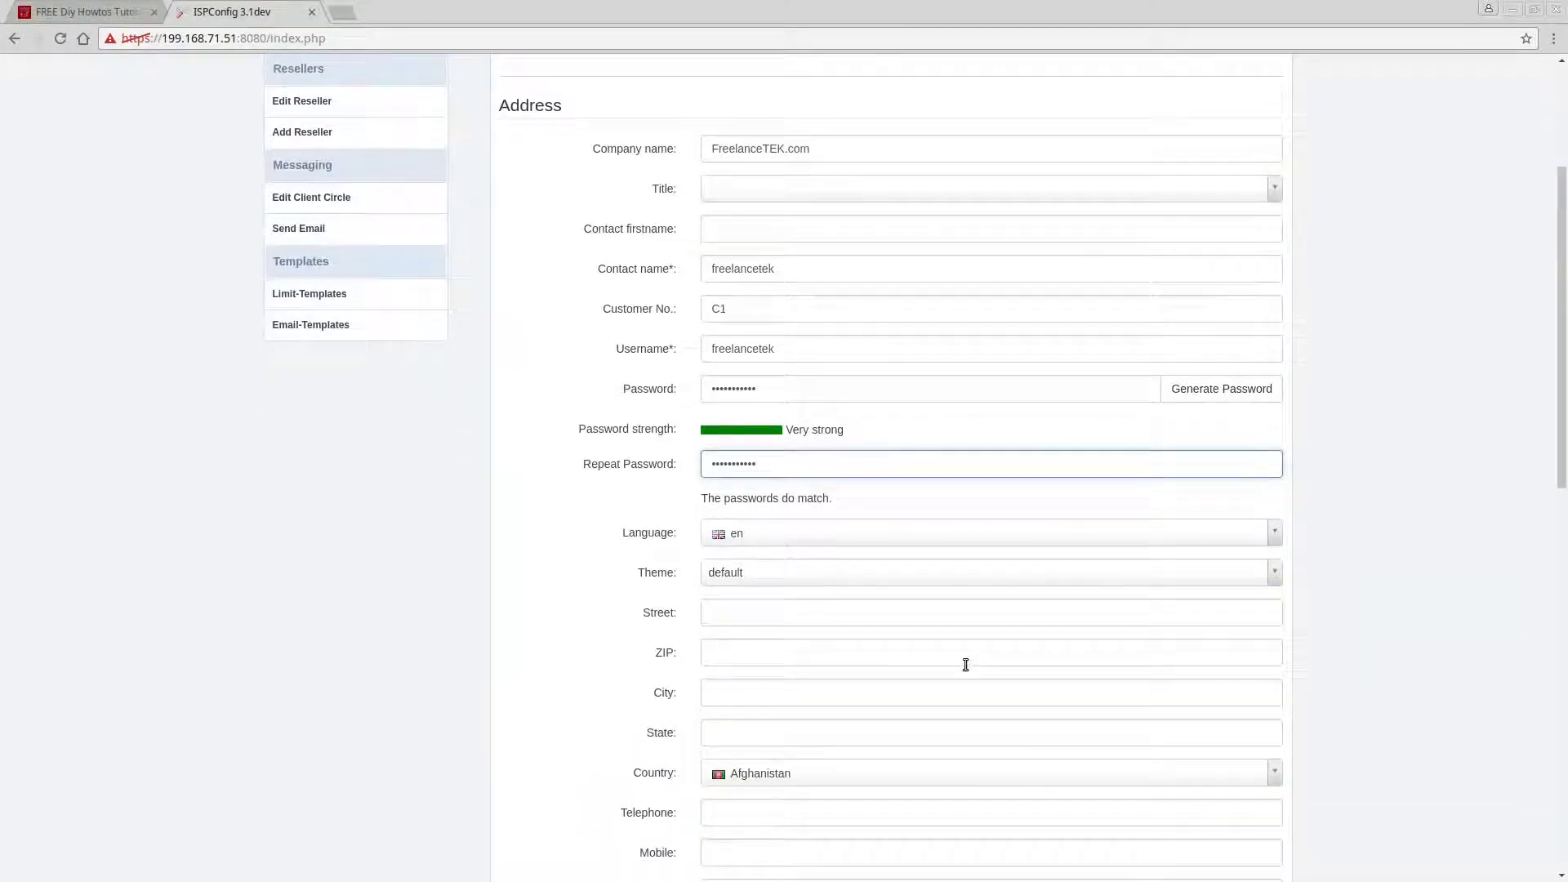
Add the client's contact e-mail address and save the new FreelanceTEK.com client.
scroll(967, 666, "down", 1)
scroll(972, 661, "down", 5)
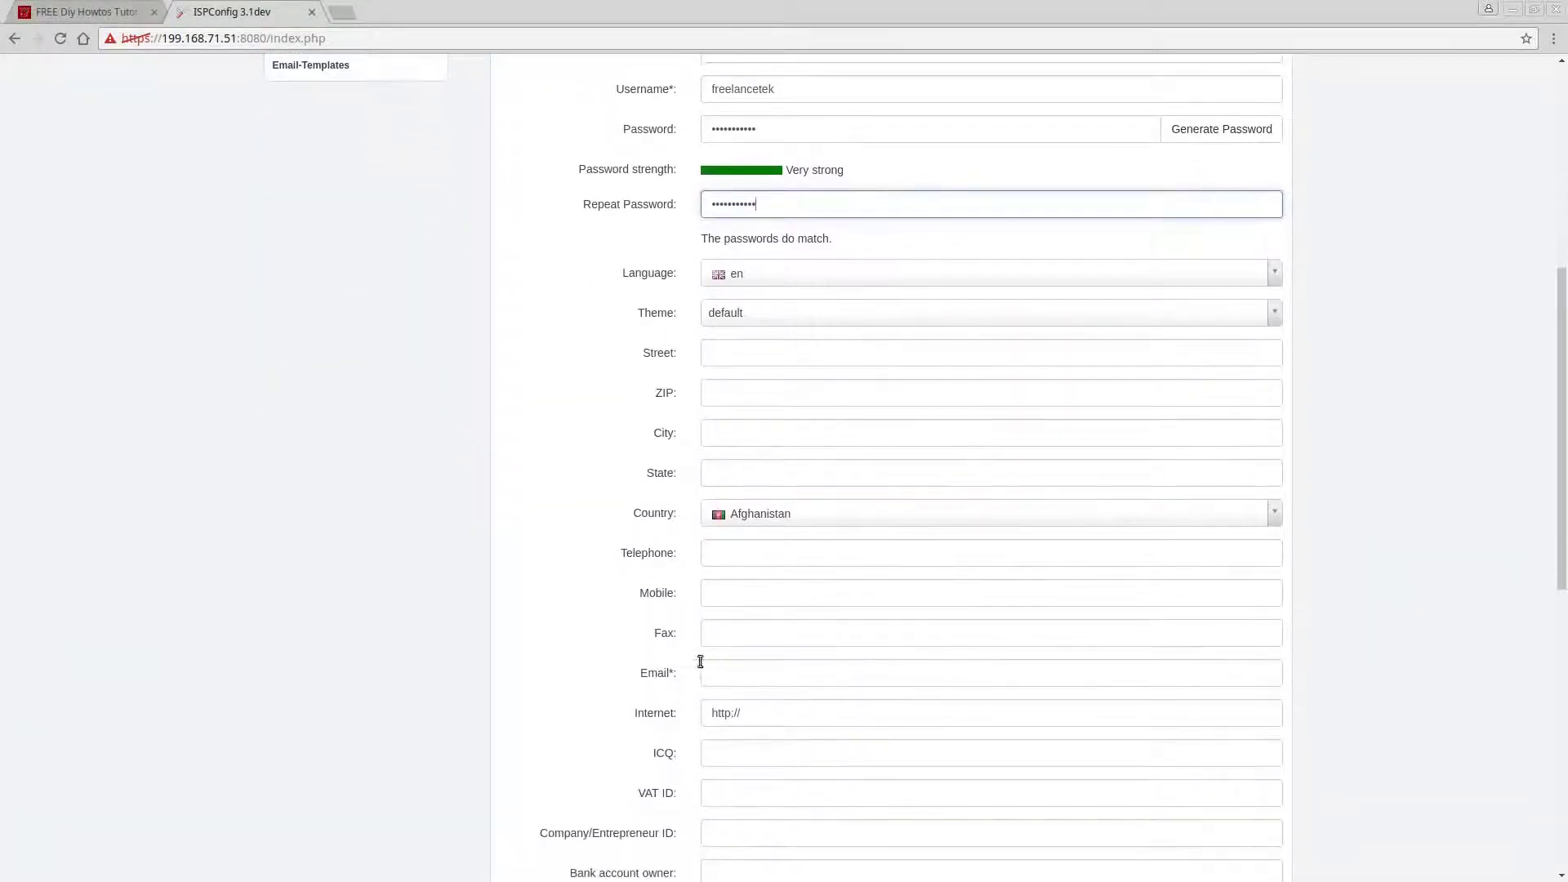
left_click(826, 669)
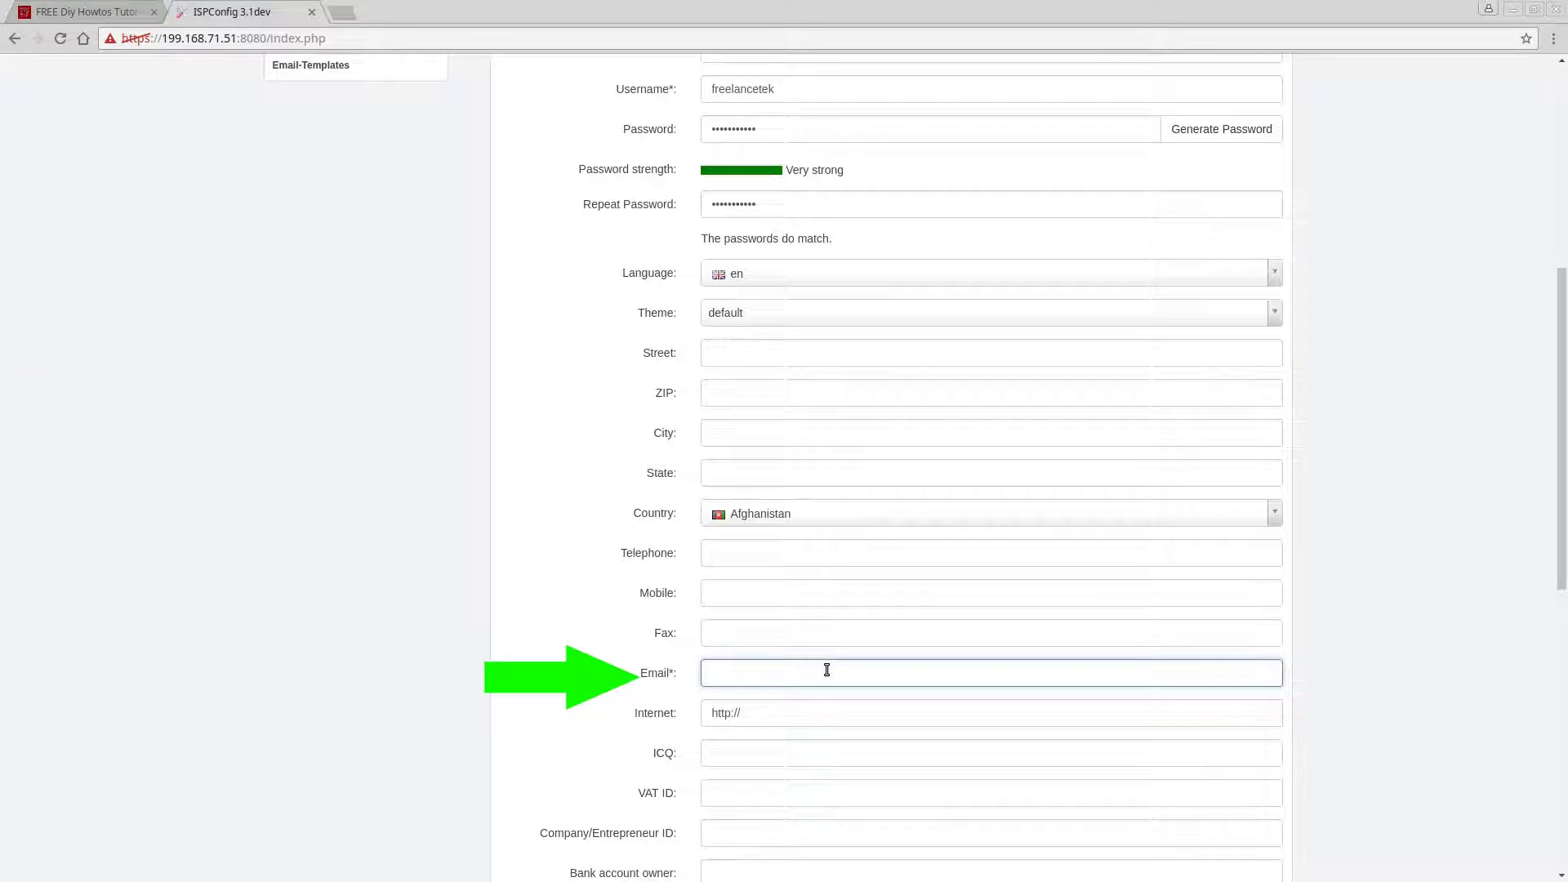
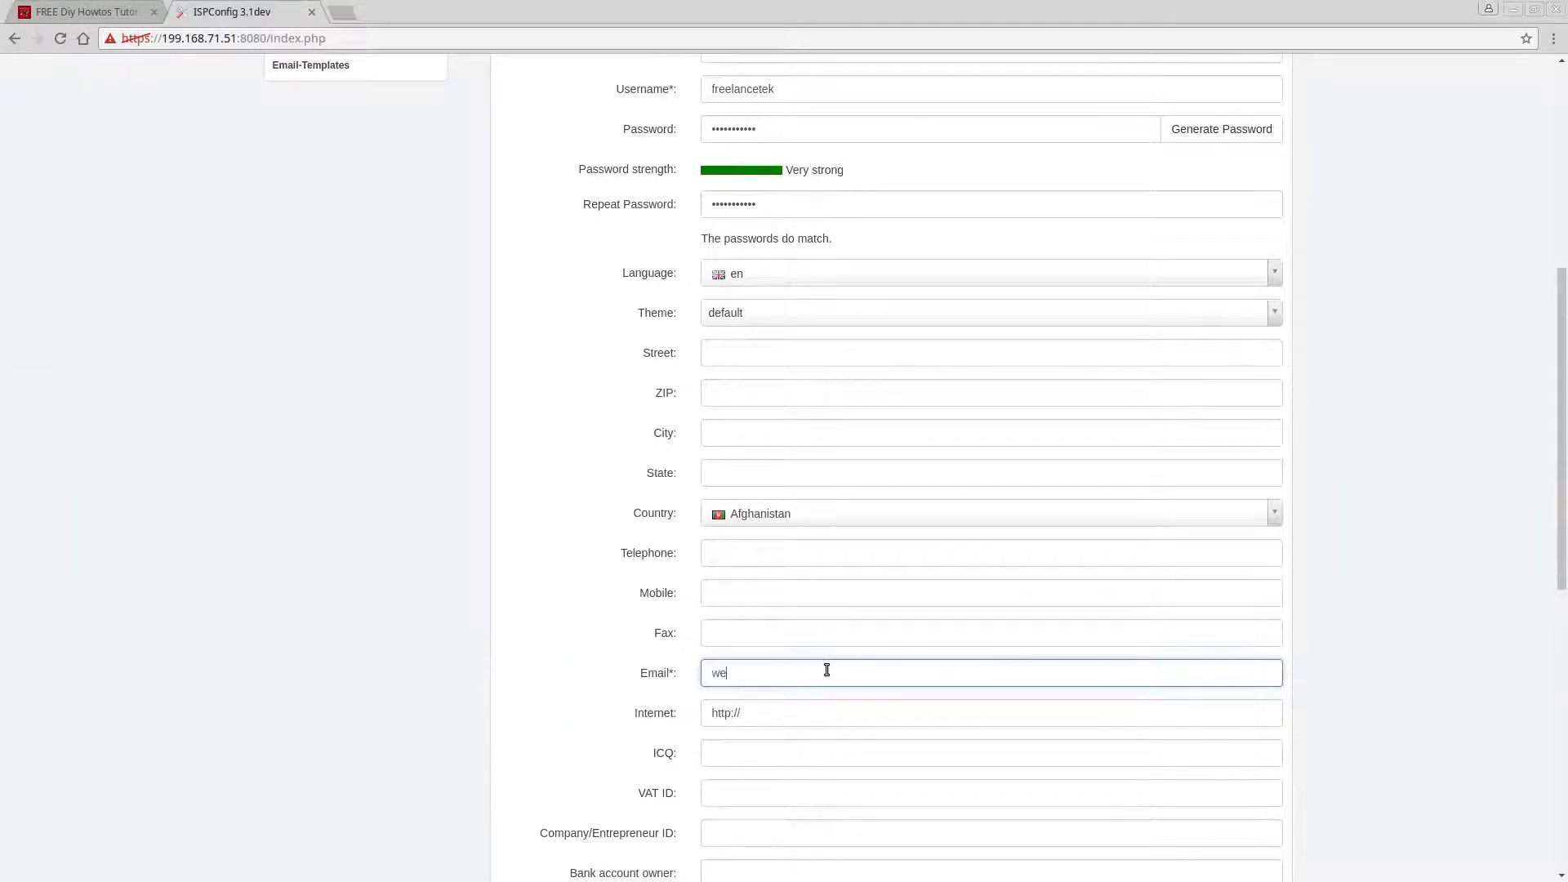
scroll(976, 645, "down", 1)
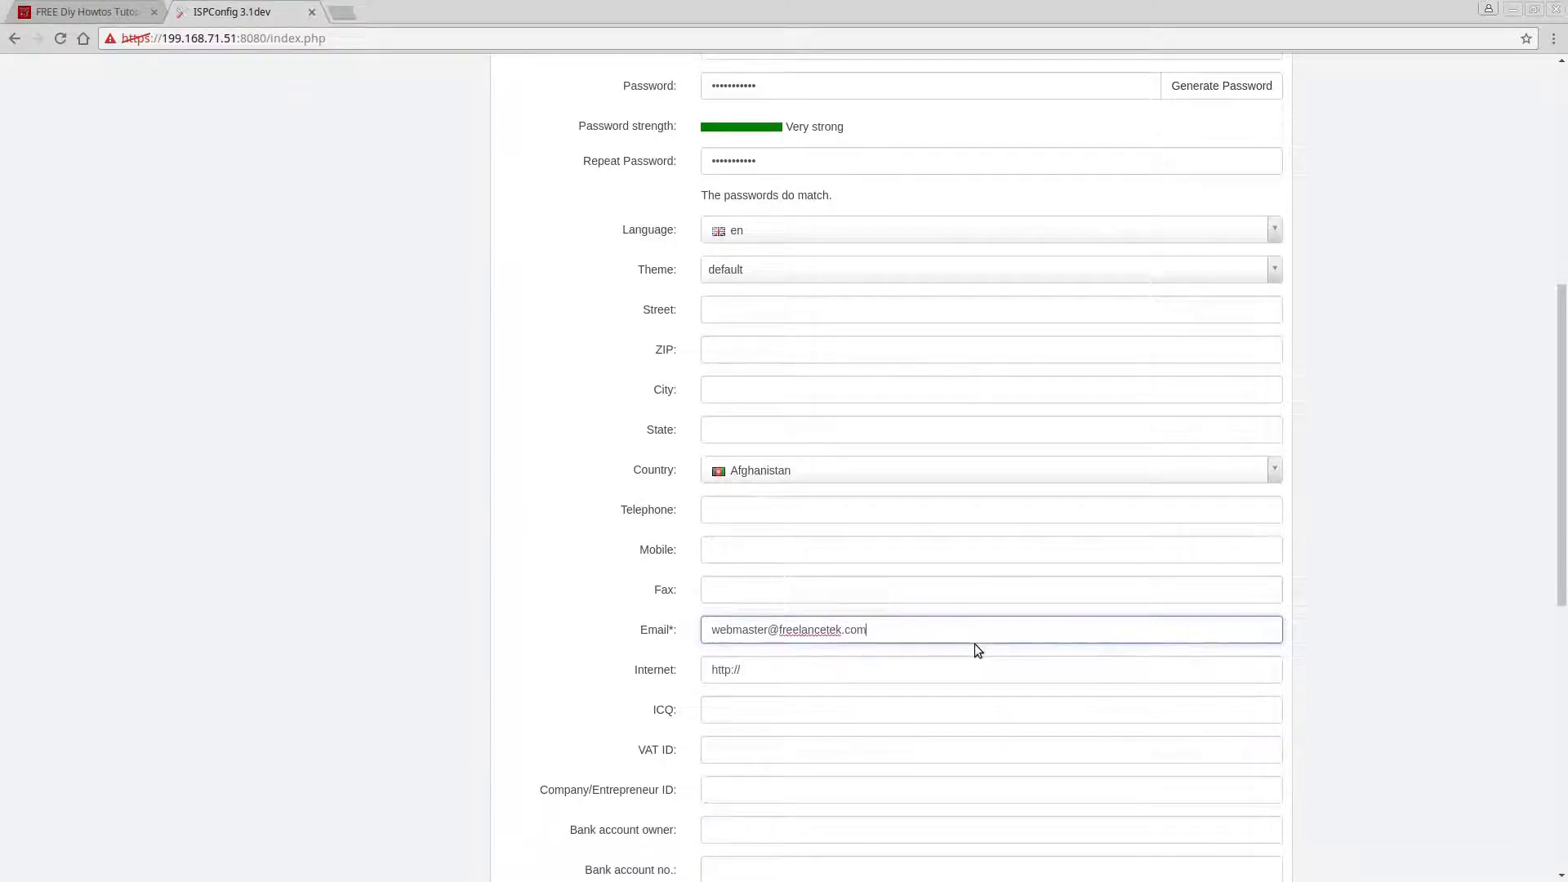
scroll(973, 649, "down", 2)
scroll(882, 673, "down", 6)
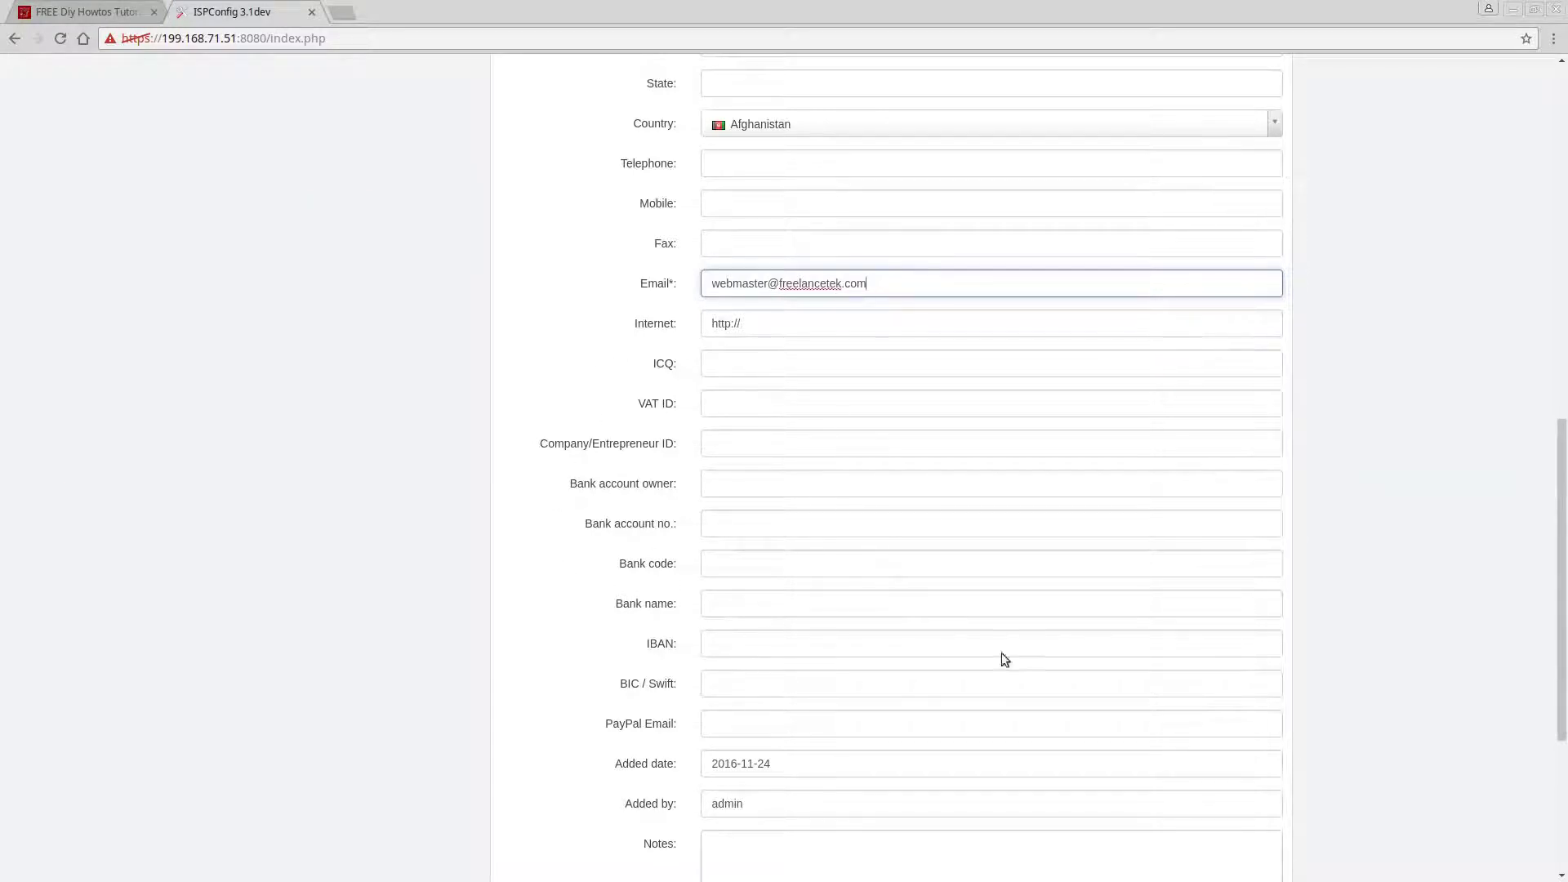
scroll(873, 767, "down", 3)
scroll(867, 753, "down", 2)
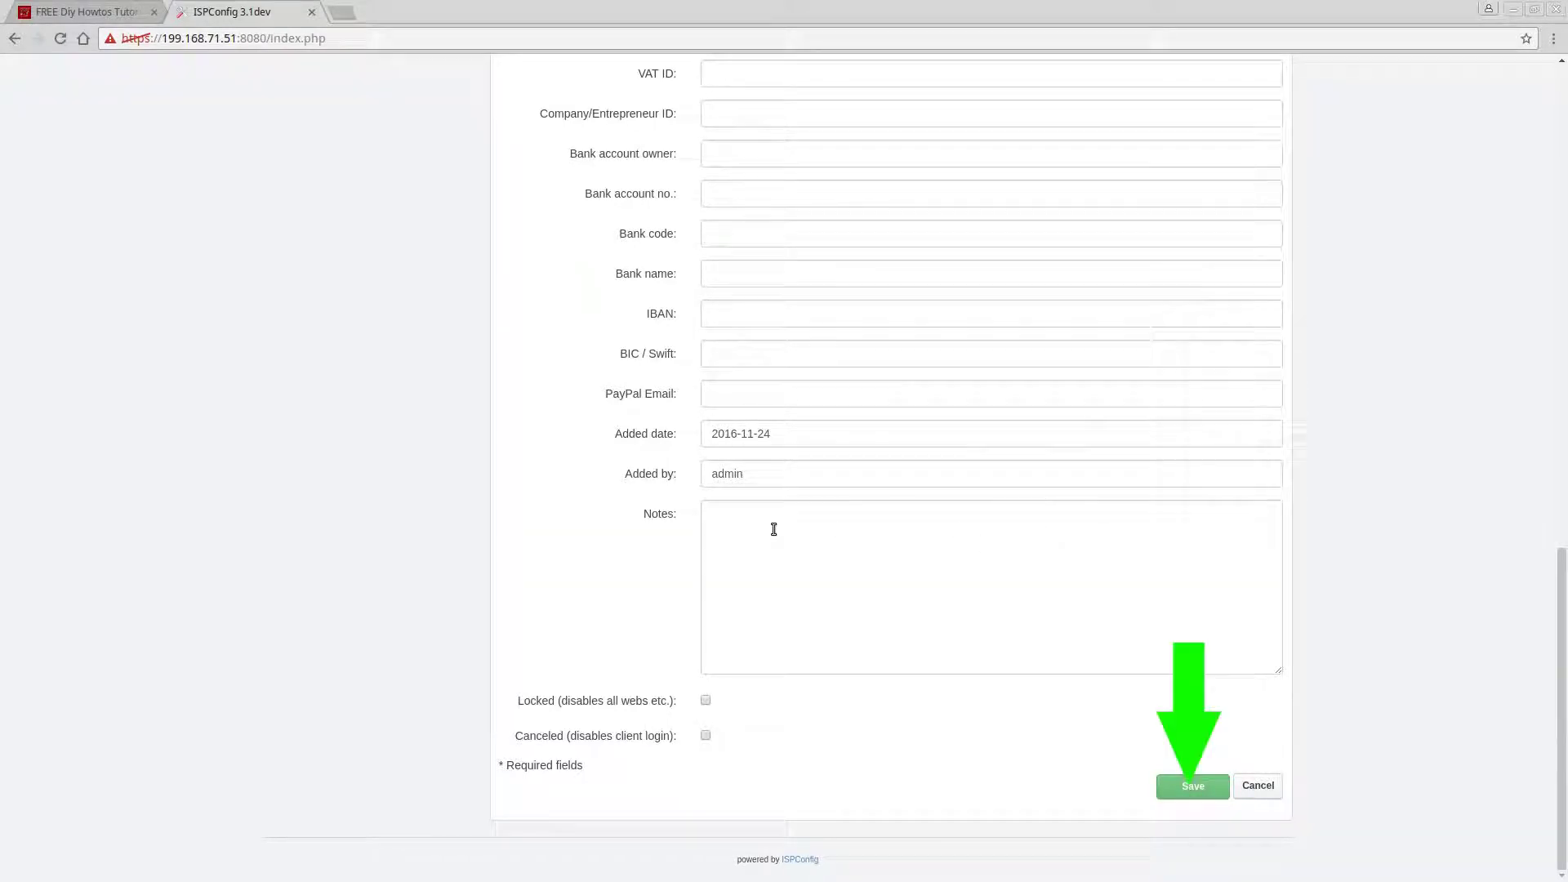
left_click(1183, 785)
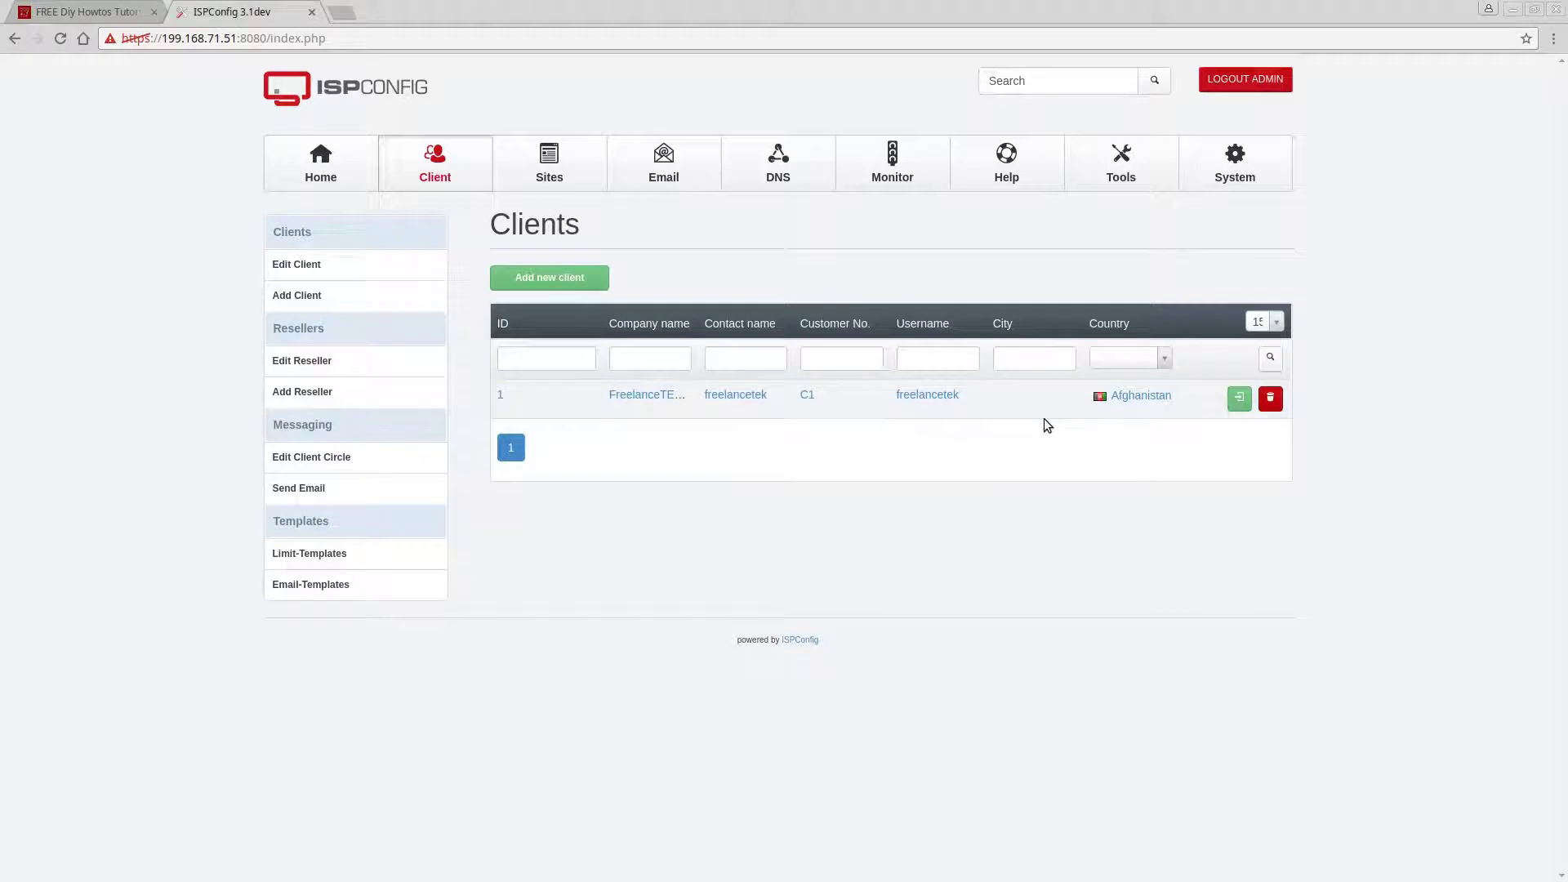
Edit client FreelanceTEK.com, set its country to United States, and save.
left_click(671, 396)
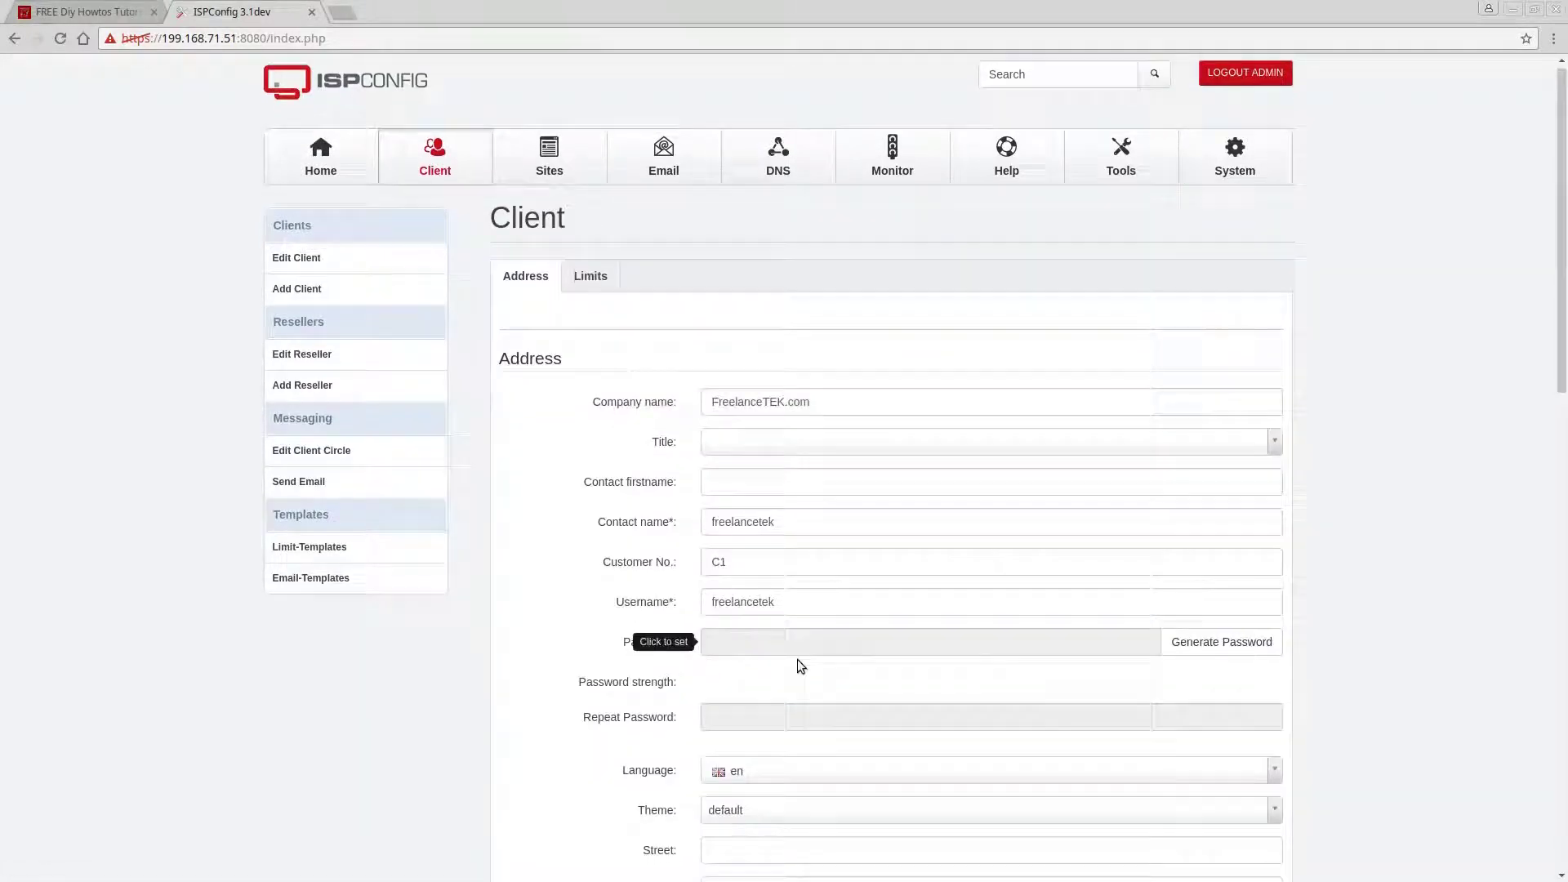
scroll(798, 661, "down", 6)
left_click(774, 496)
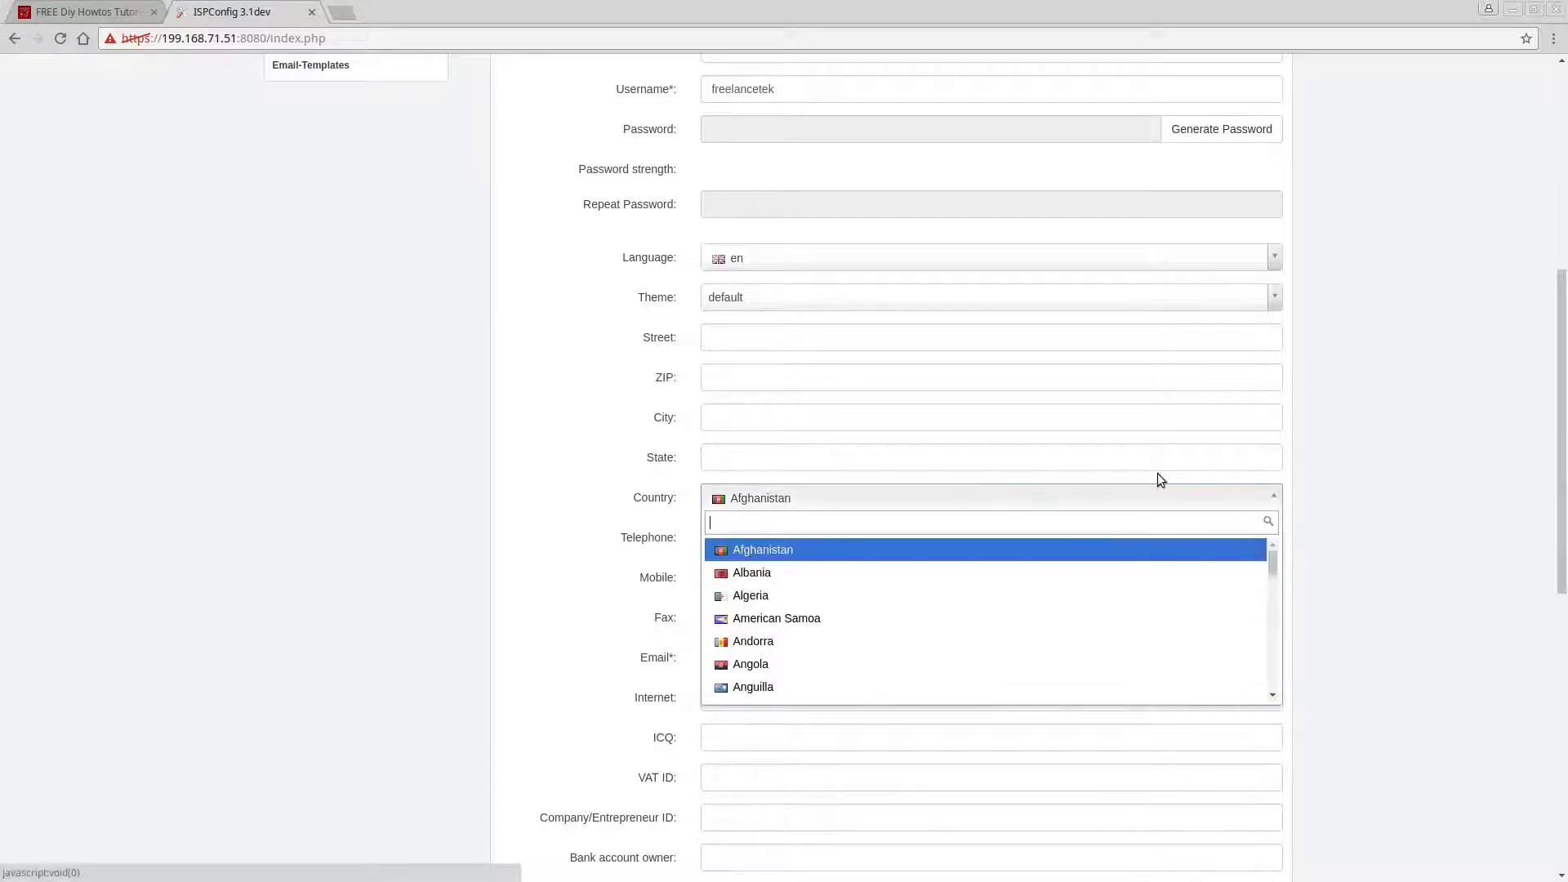
left_click_drag(1272, 555, 1274, 680)
scroll(1018, 595, "down", 5)
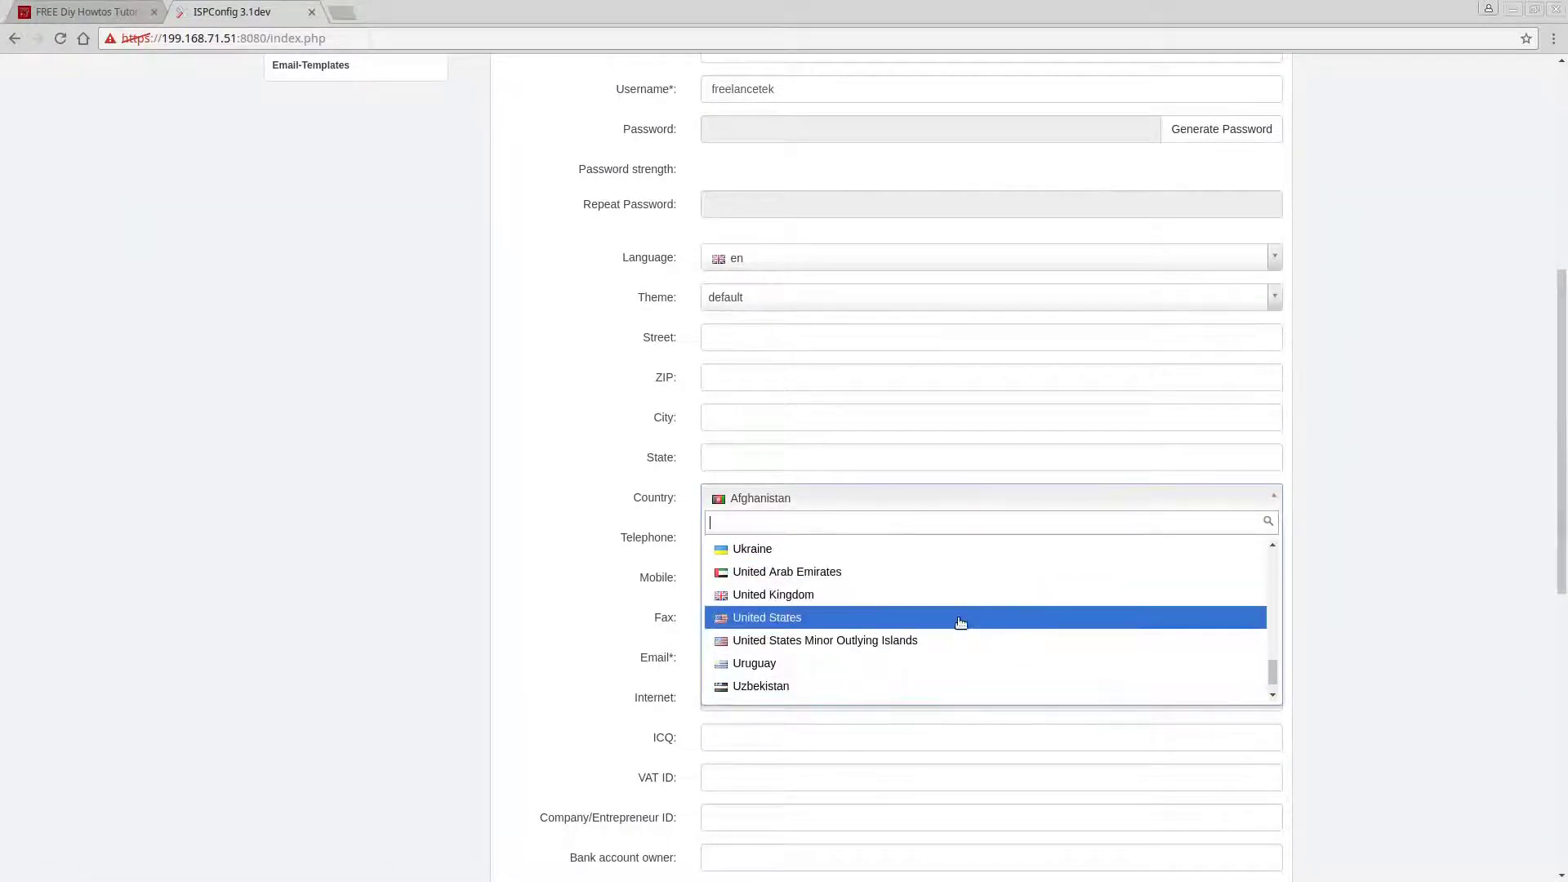
left_click(958, 619)
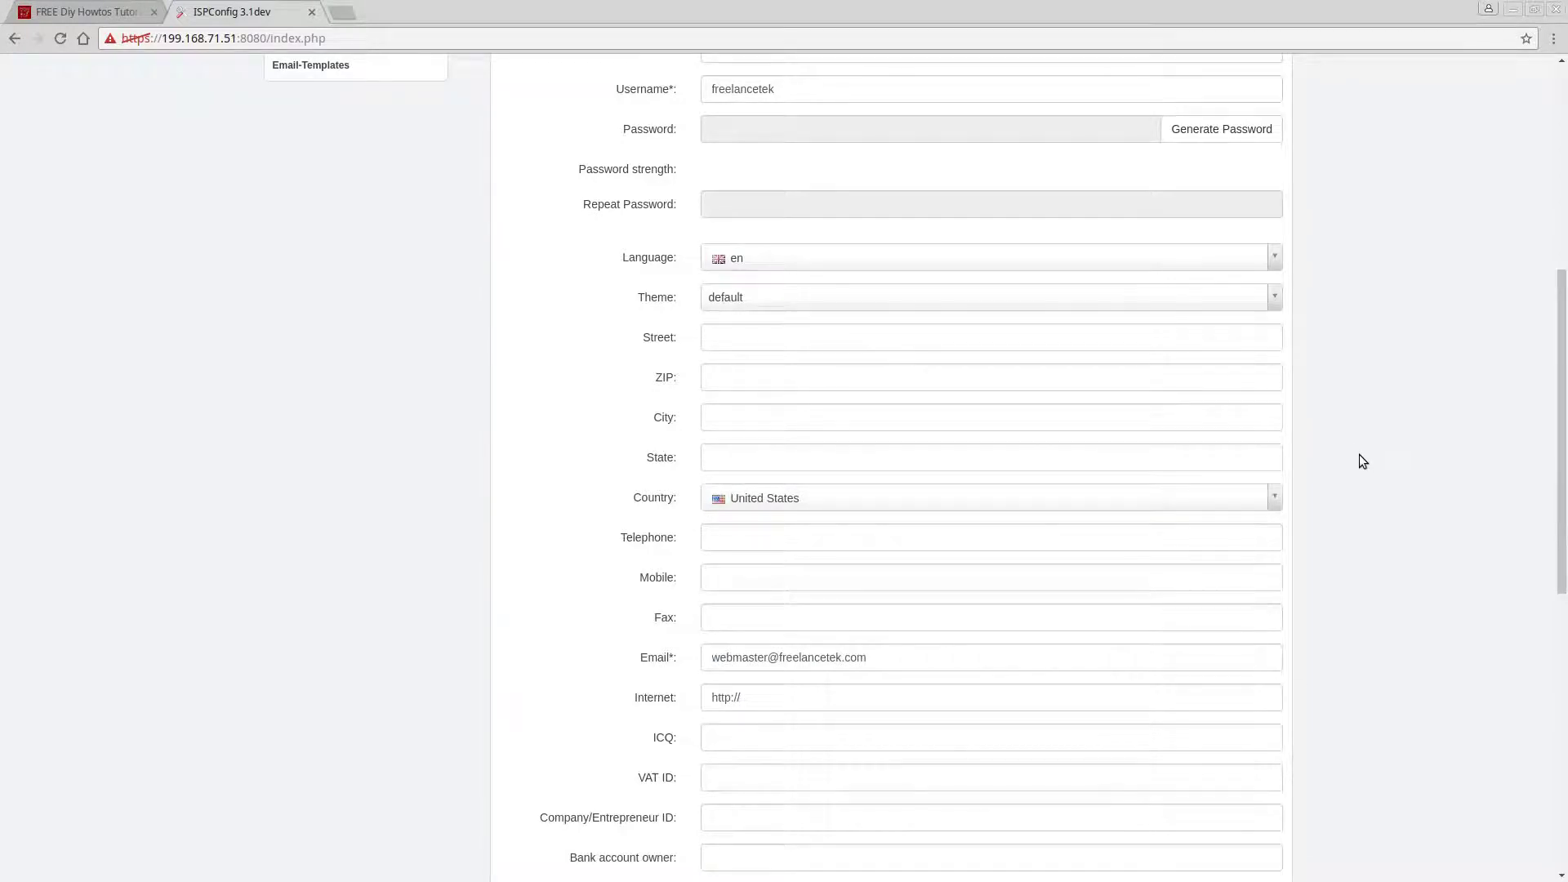
scroll(1359, 454, "down", 9)
left_click(1191, 788)
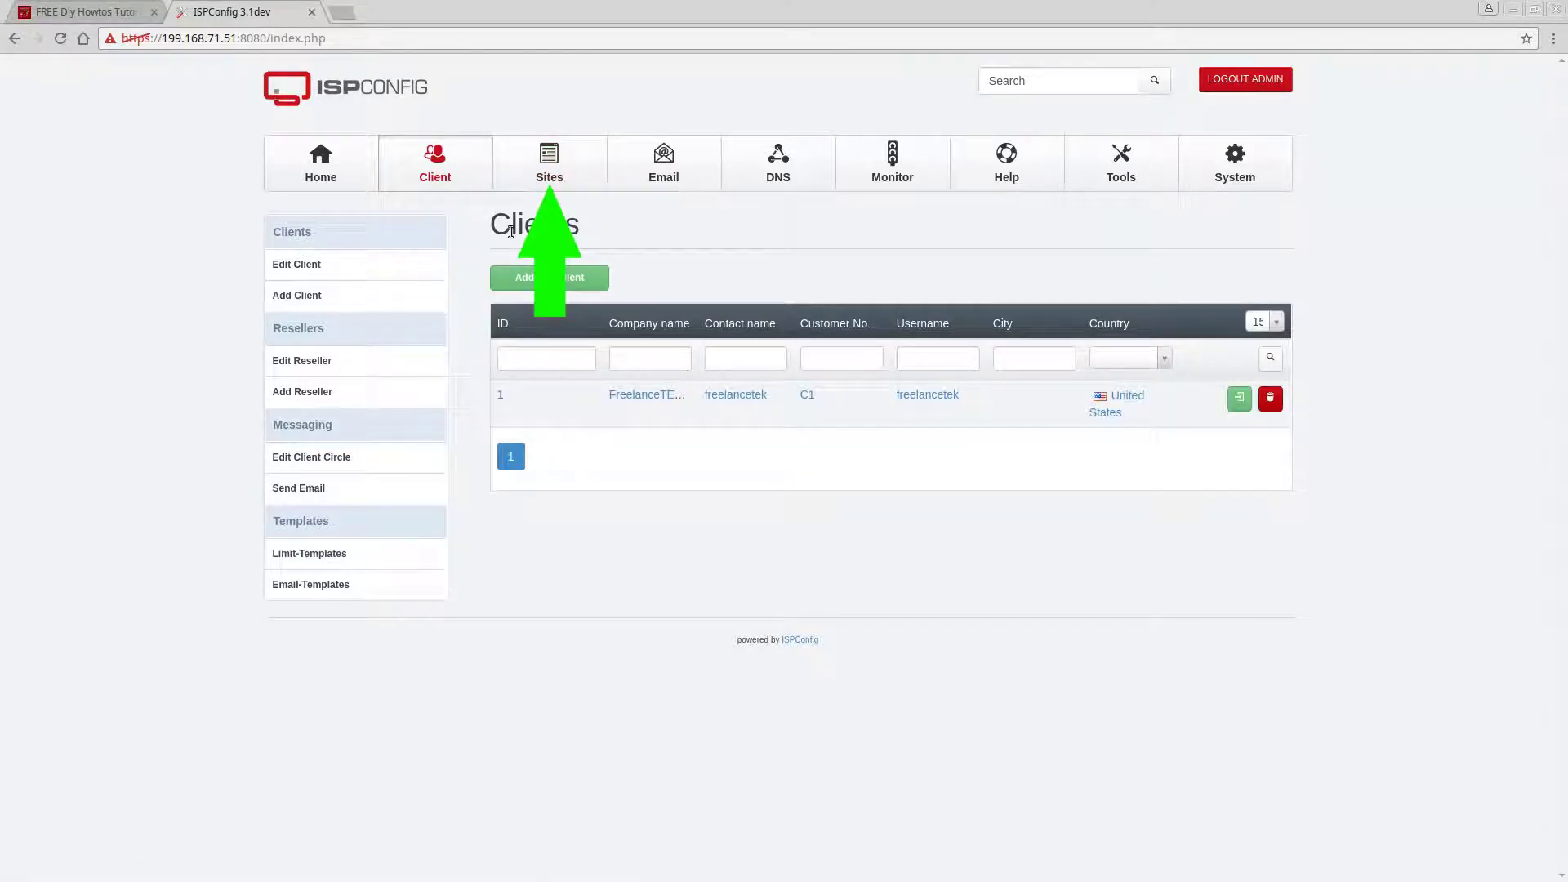
Start a new website in Sites on server vbox-server, assigned to client FreelanceTEK.com.
left_click(526, 178)
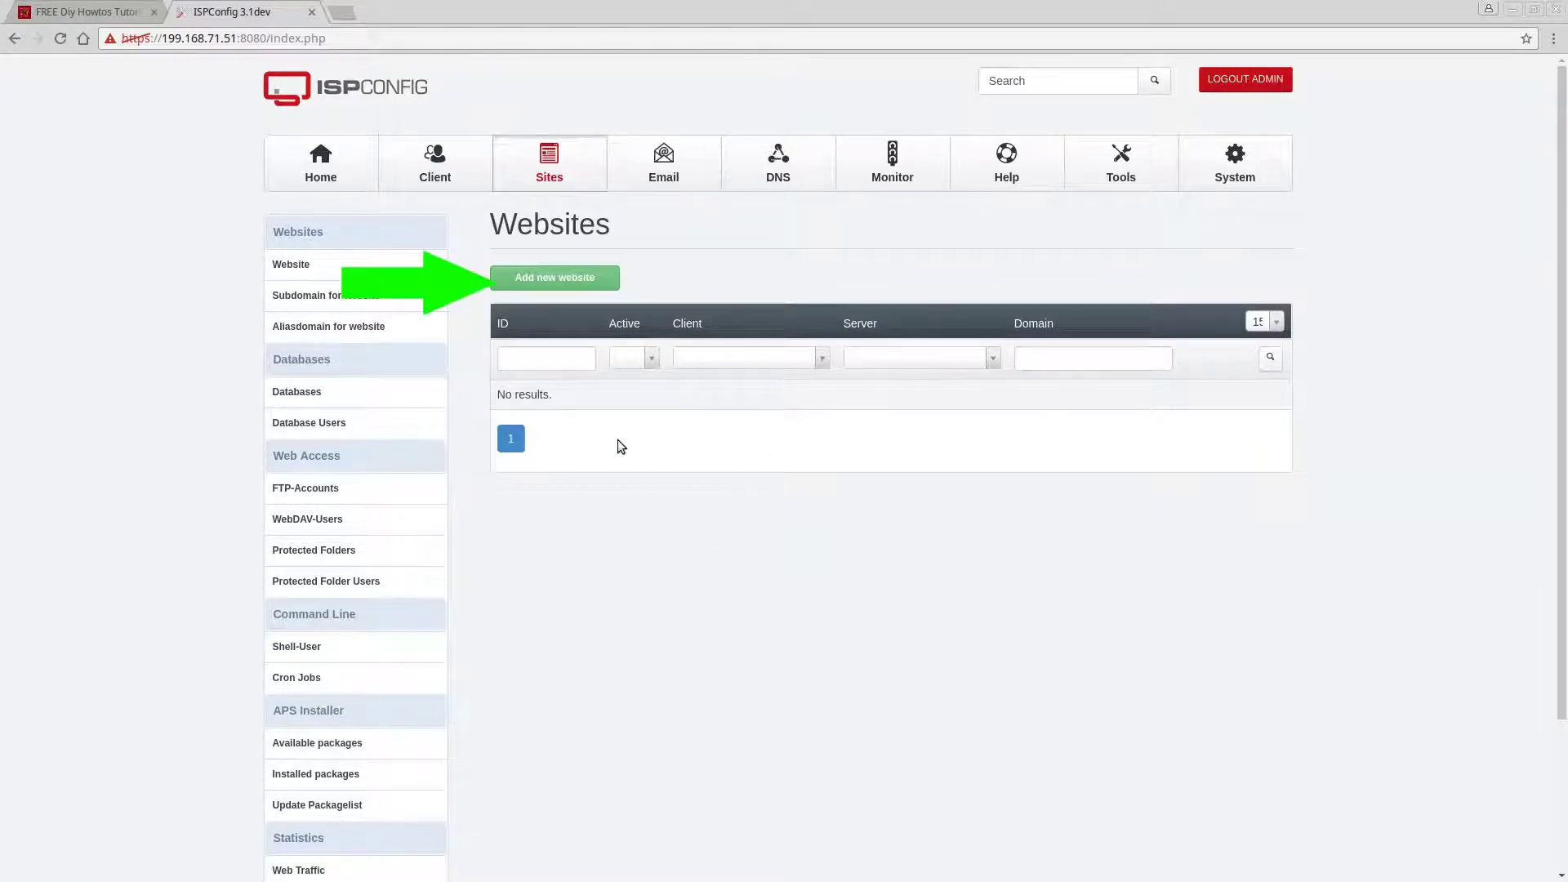
left_click(563, 281)
left_click(730, 366)
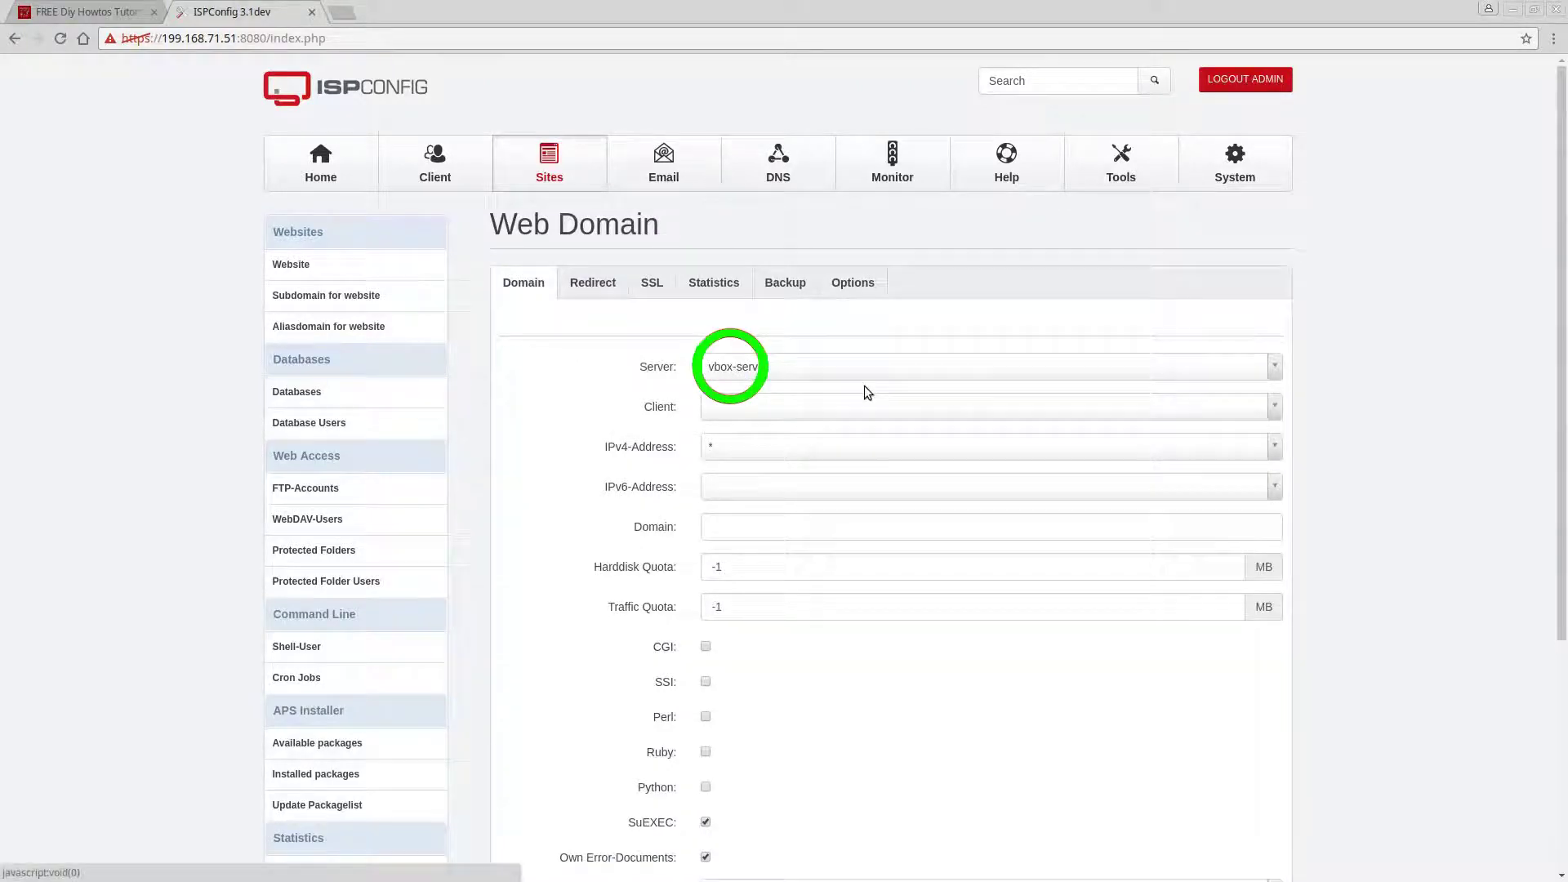
left_click(740, 368)
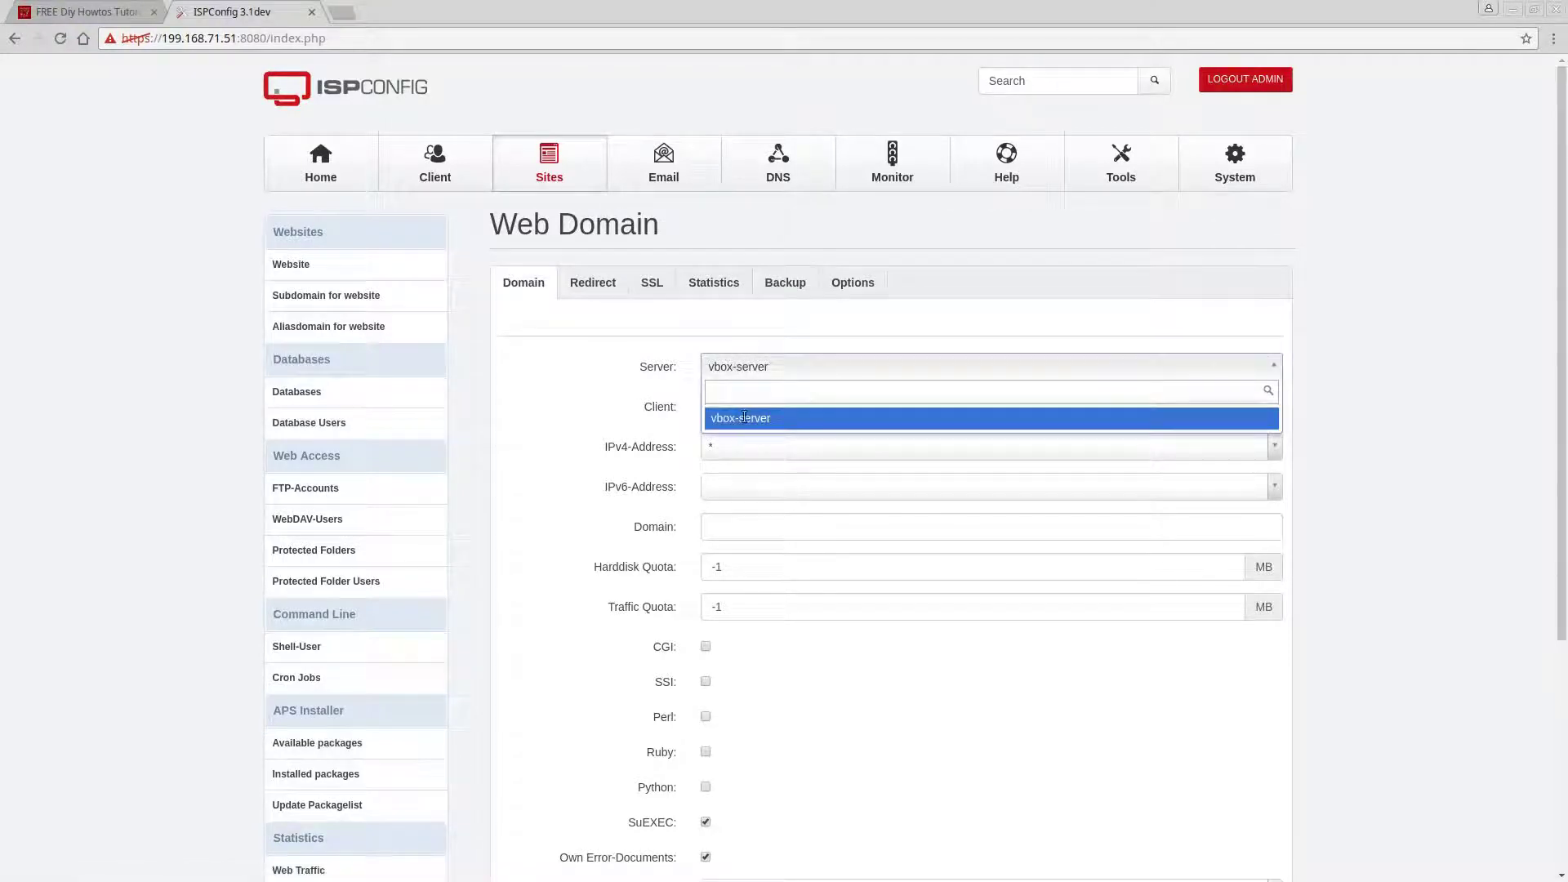
left_click(805, 343)
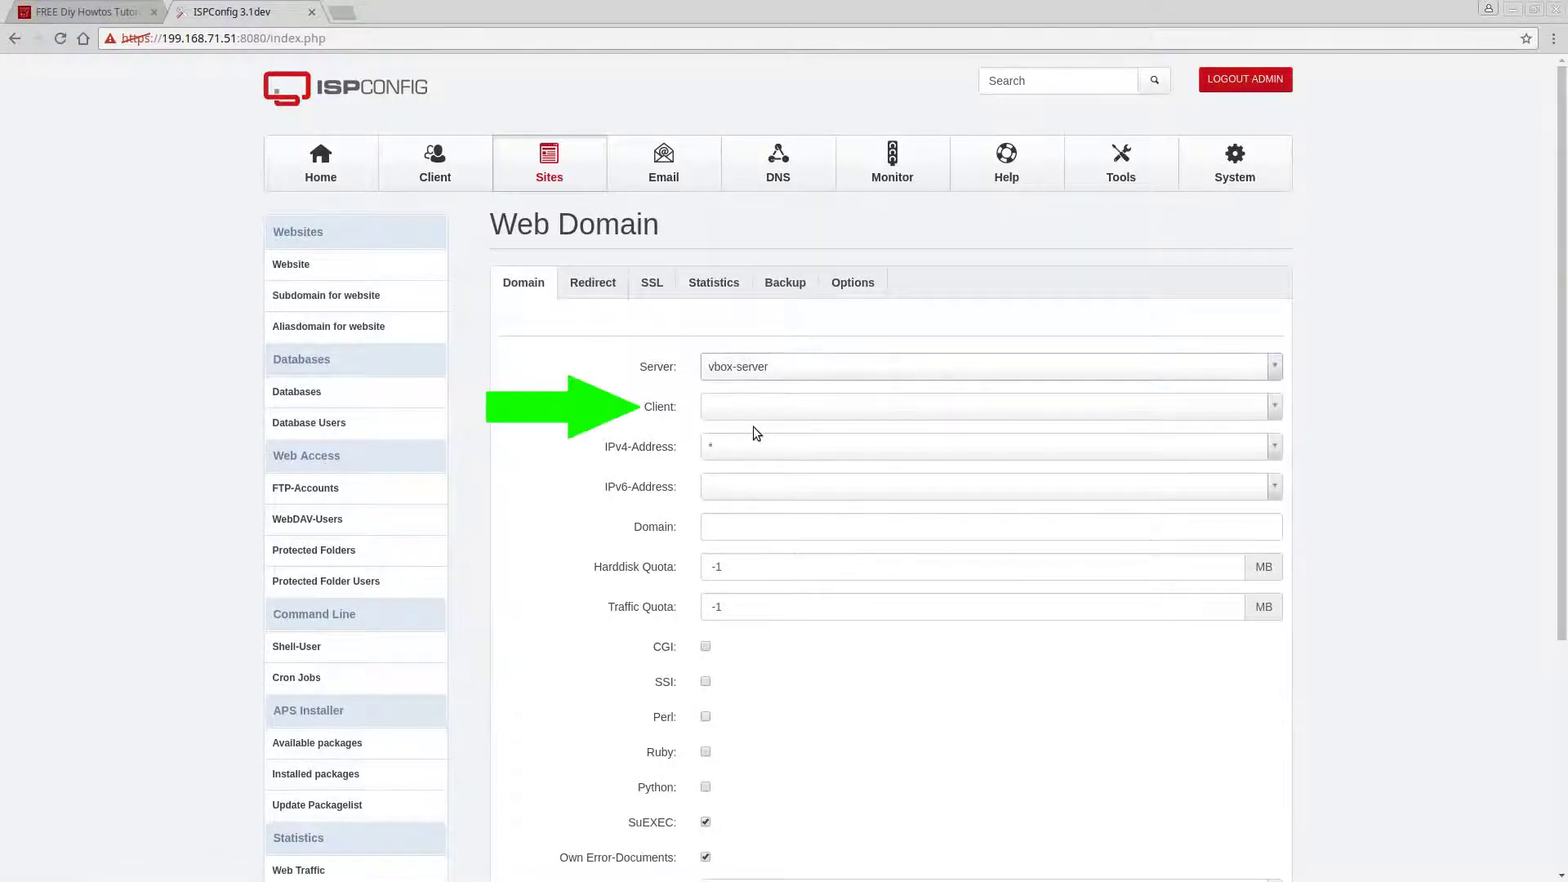
left_click(737, 407)
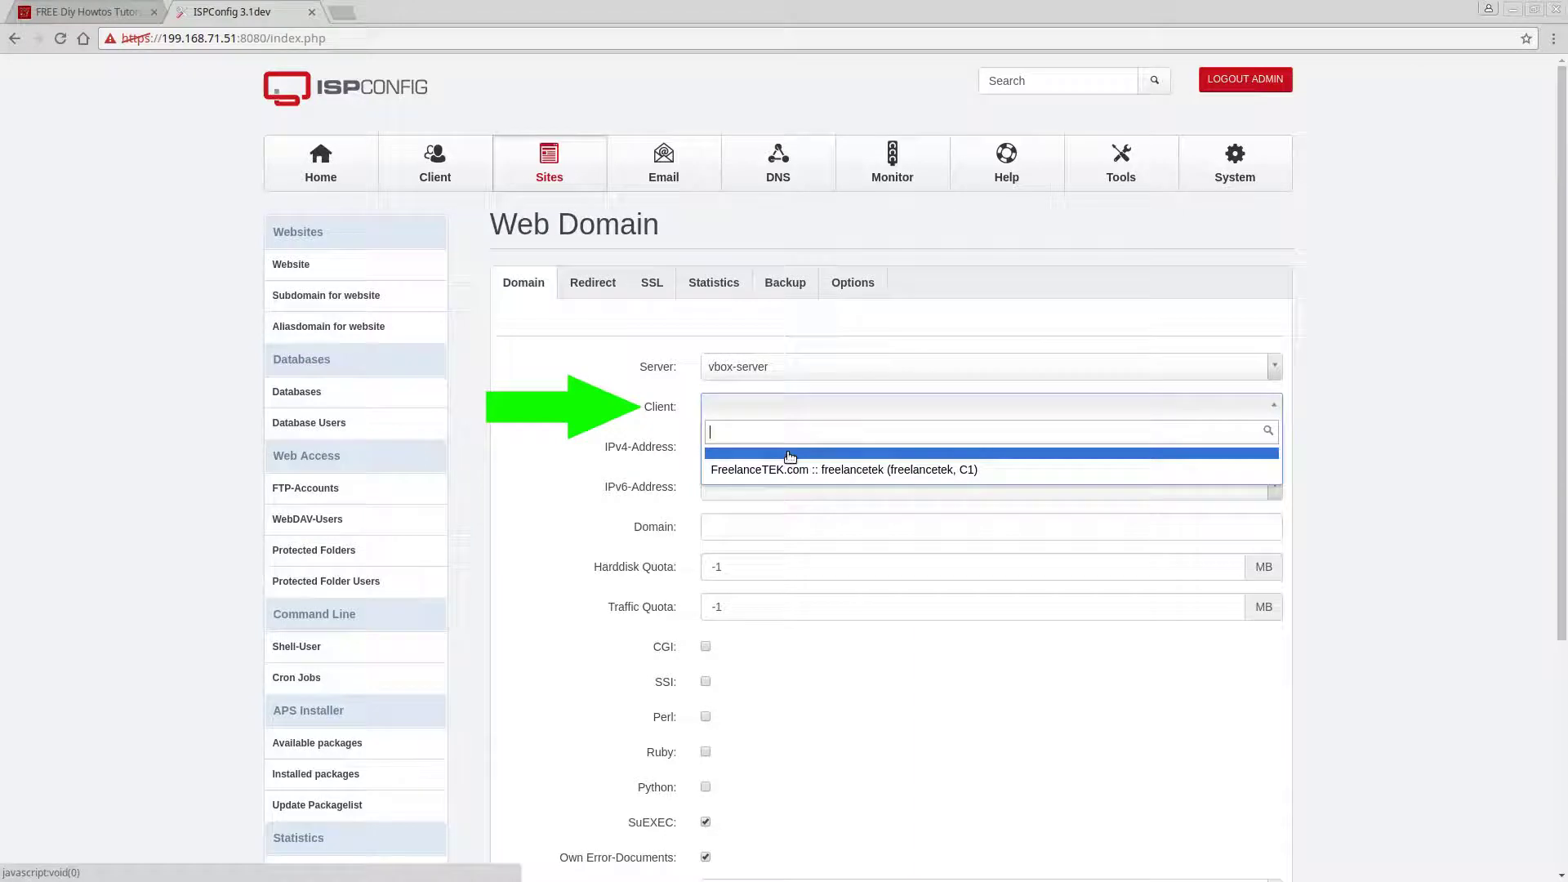
left_click(745, 467)
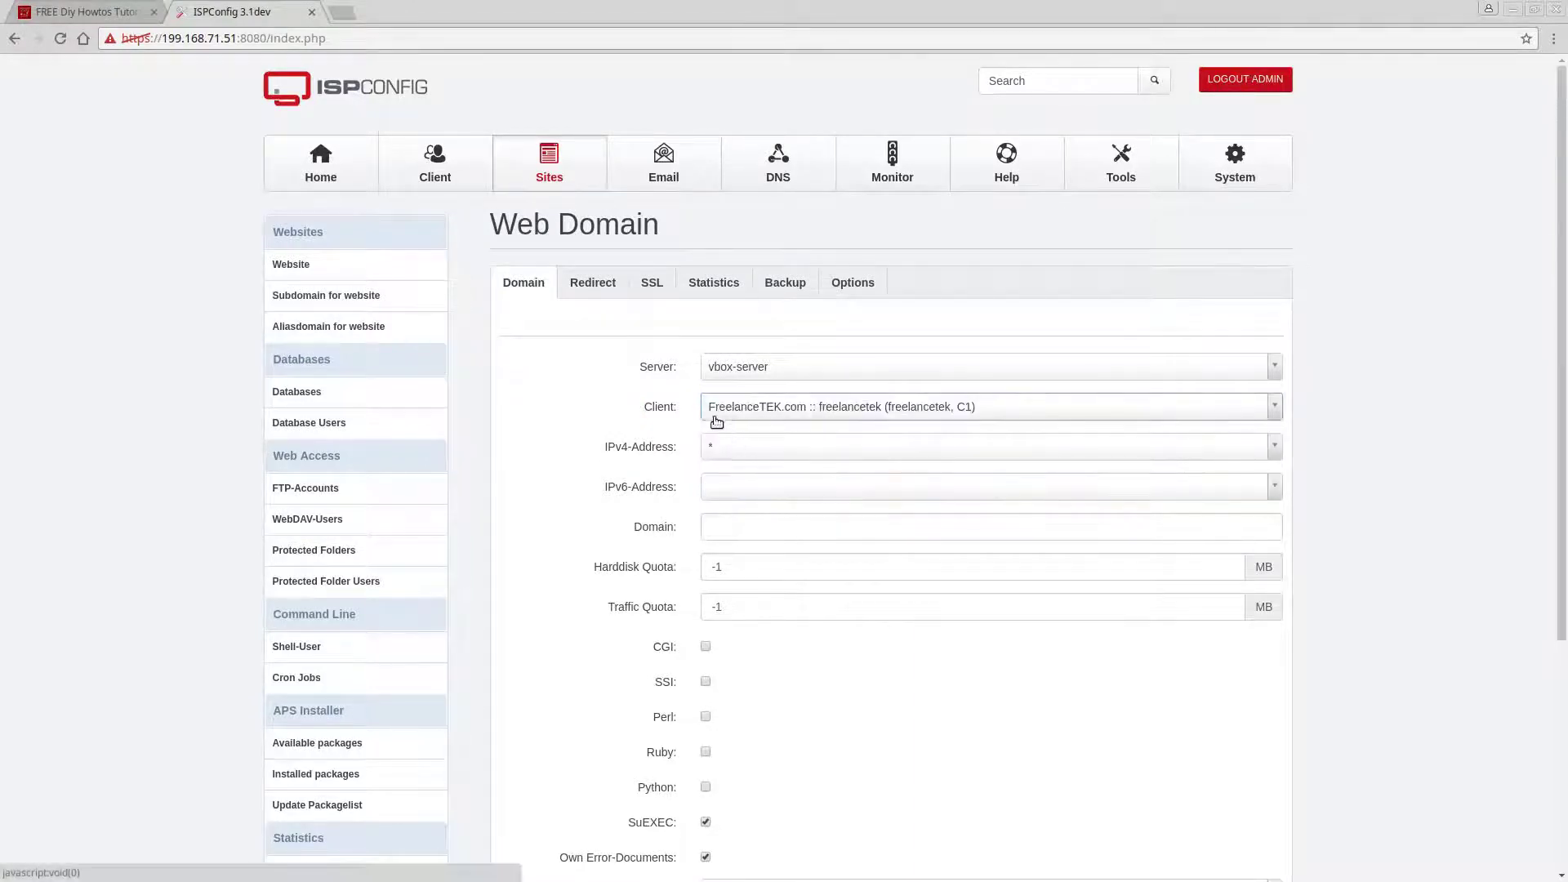
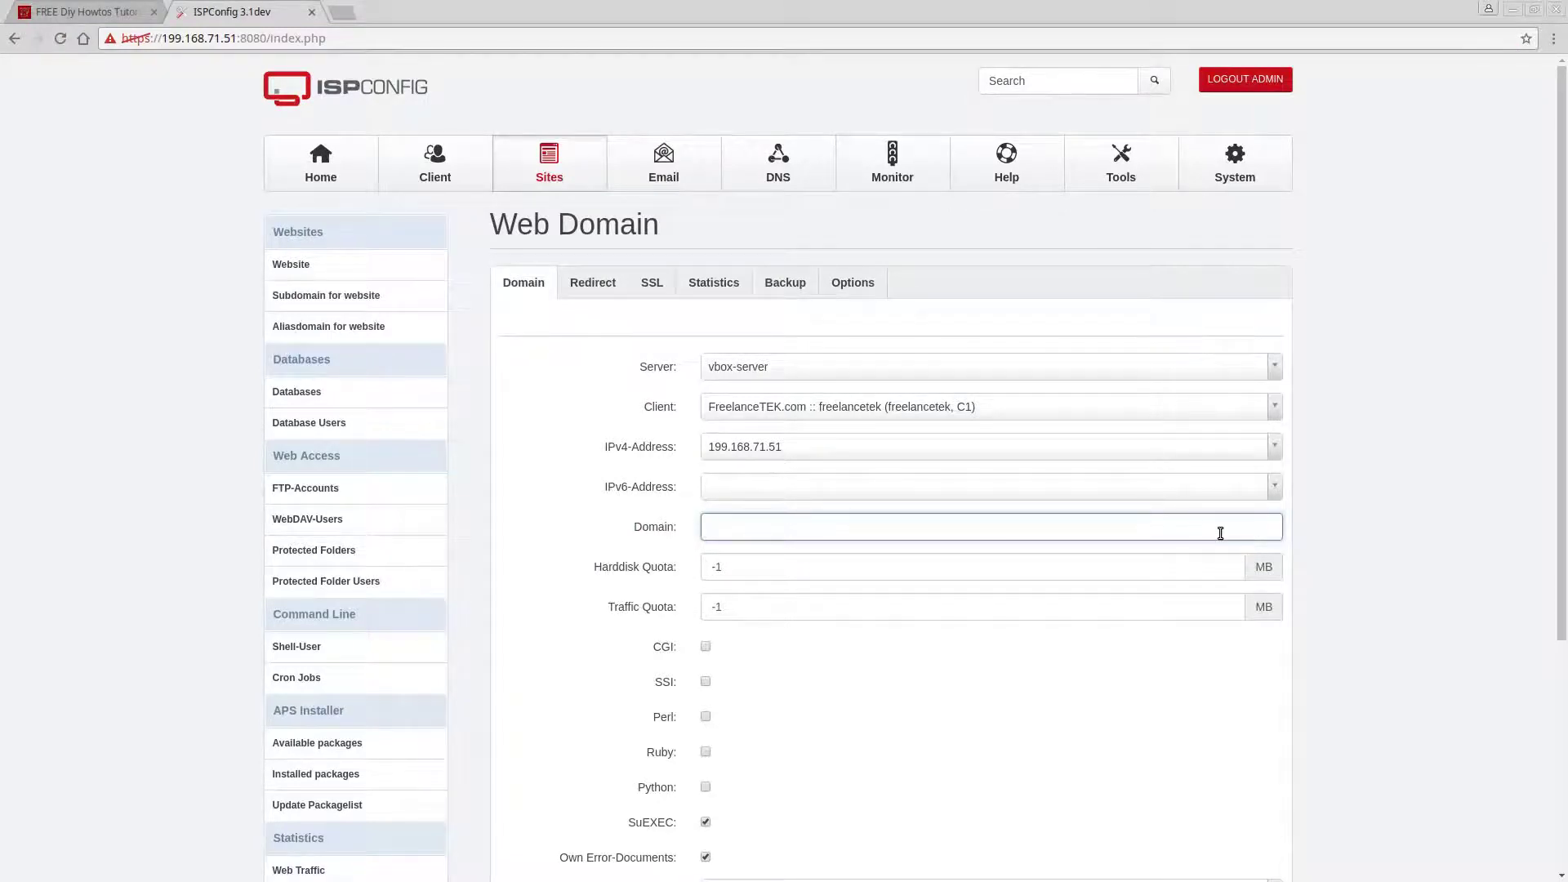
Enter ispconfig-tutorial.net as the website domain and enable CGI and SSI.
type("ispconfig-tutorial.net")
scroll(1160, 596, "down", 3)
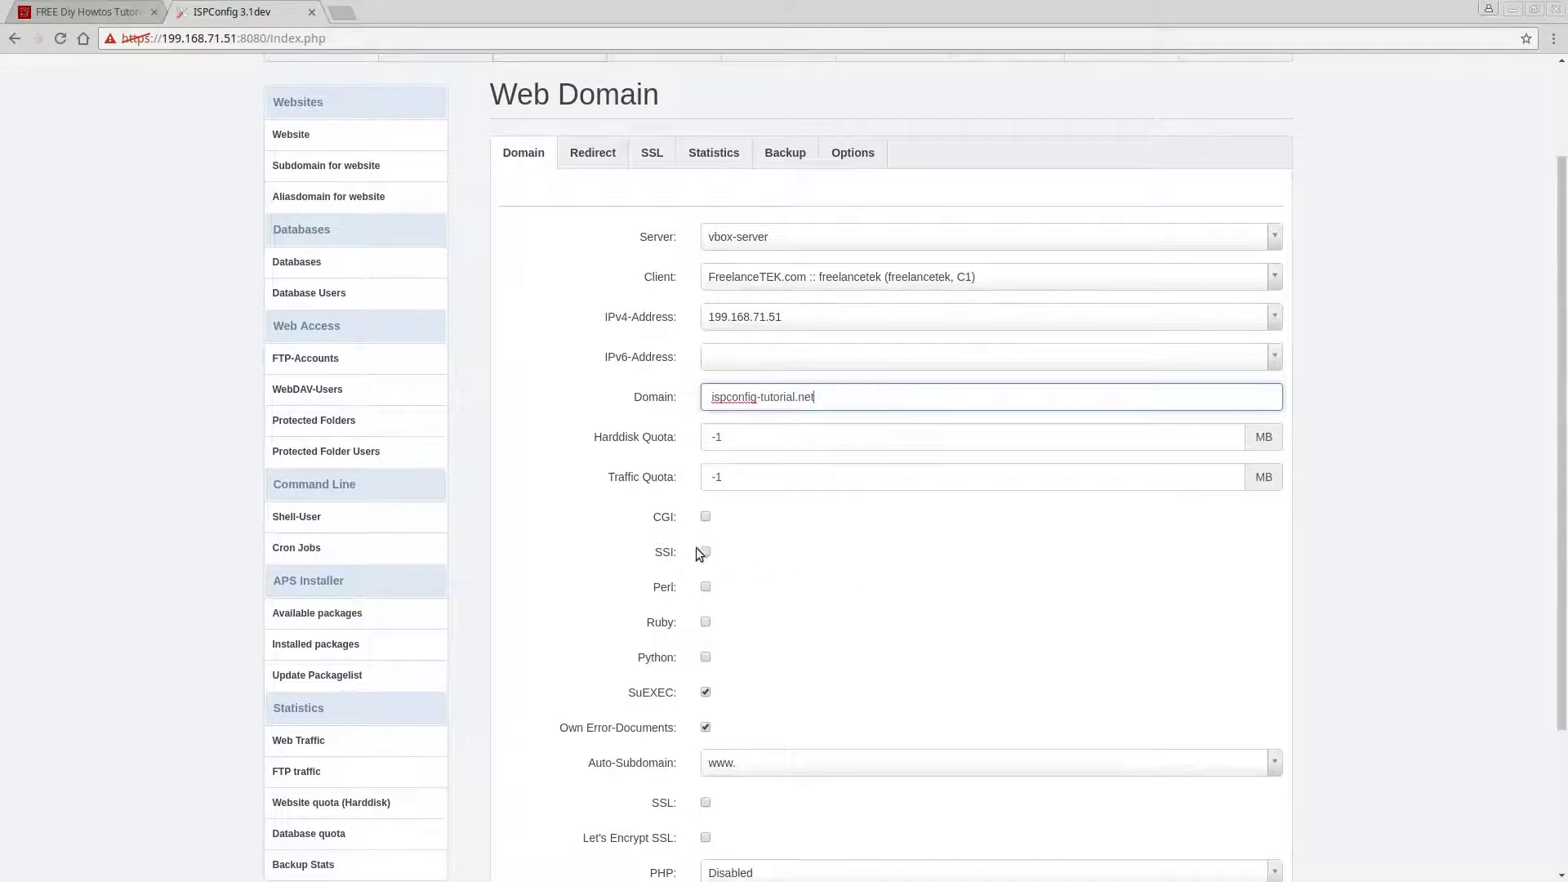
left_click(706, 516)
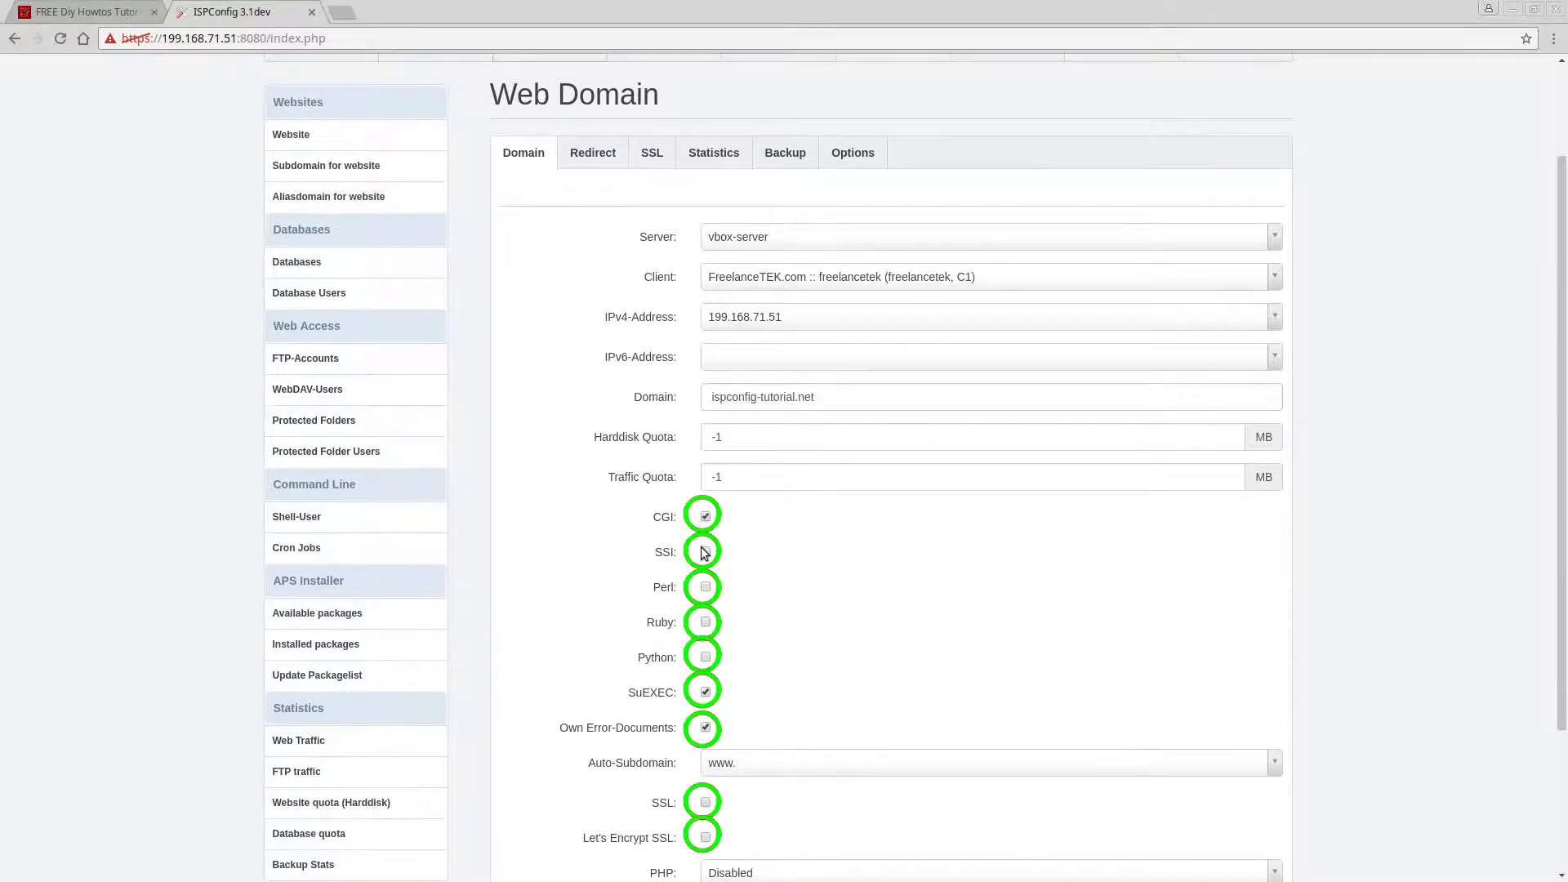
left_click(705, 552)
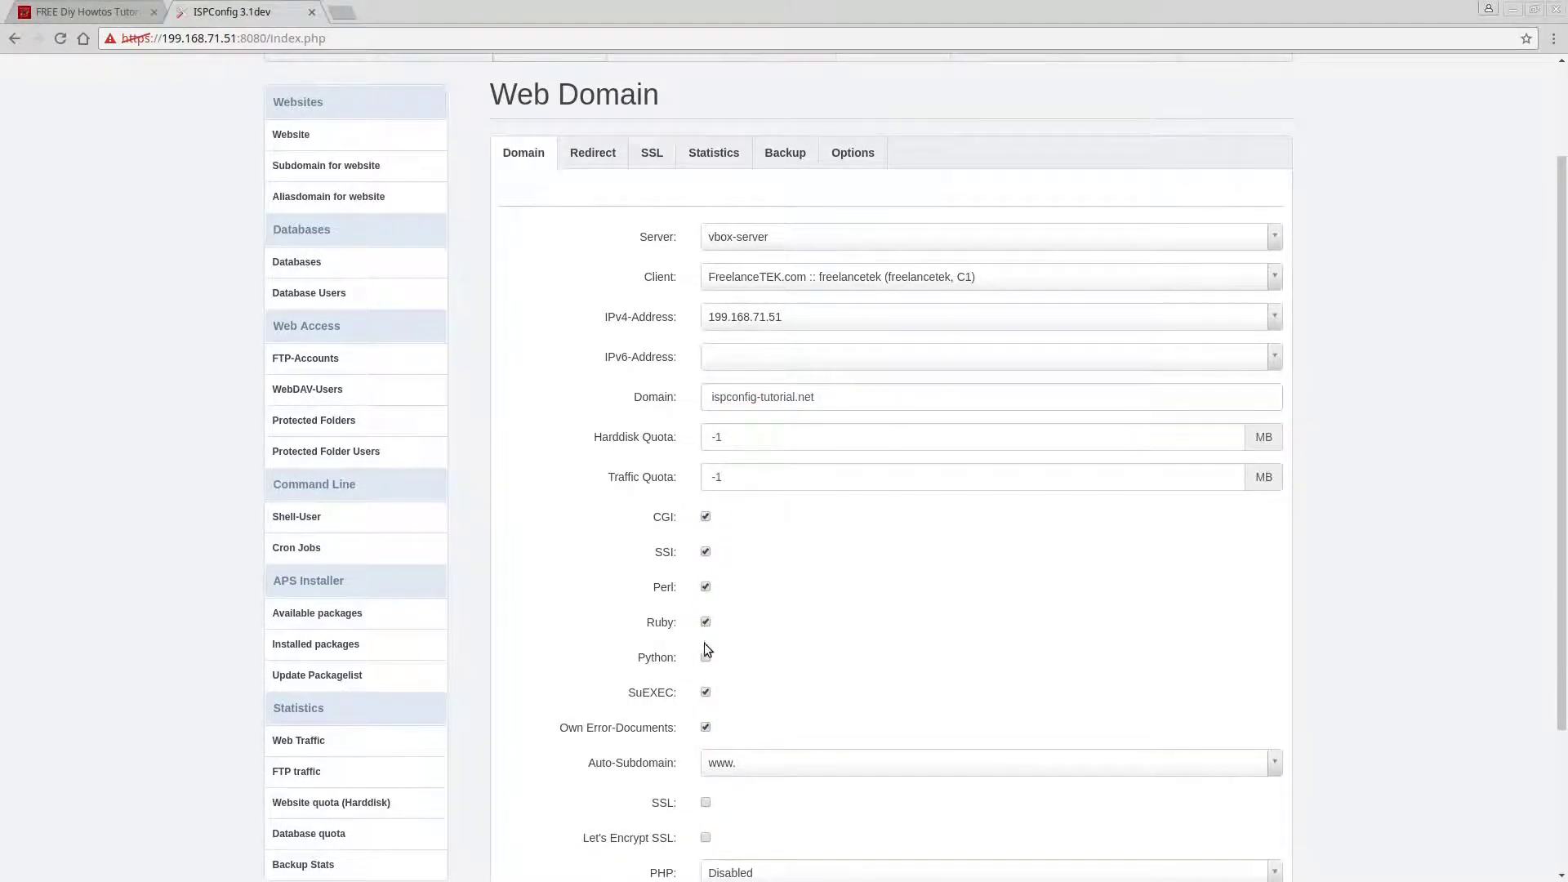
scroll(888, 642, "down", 4)
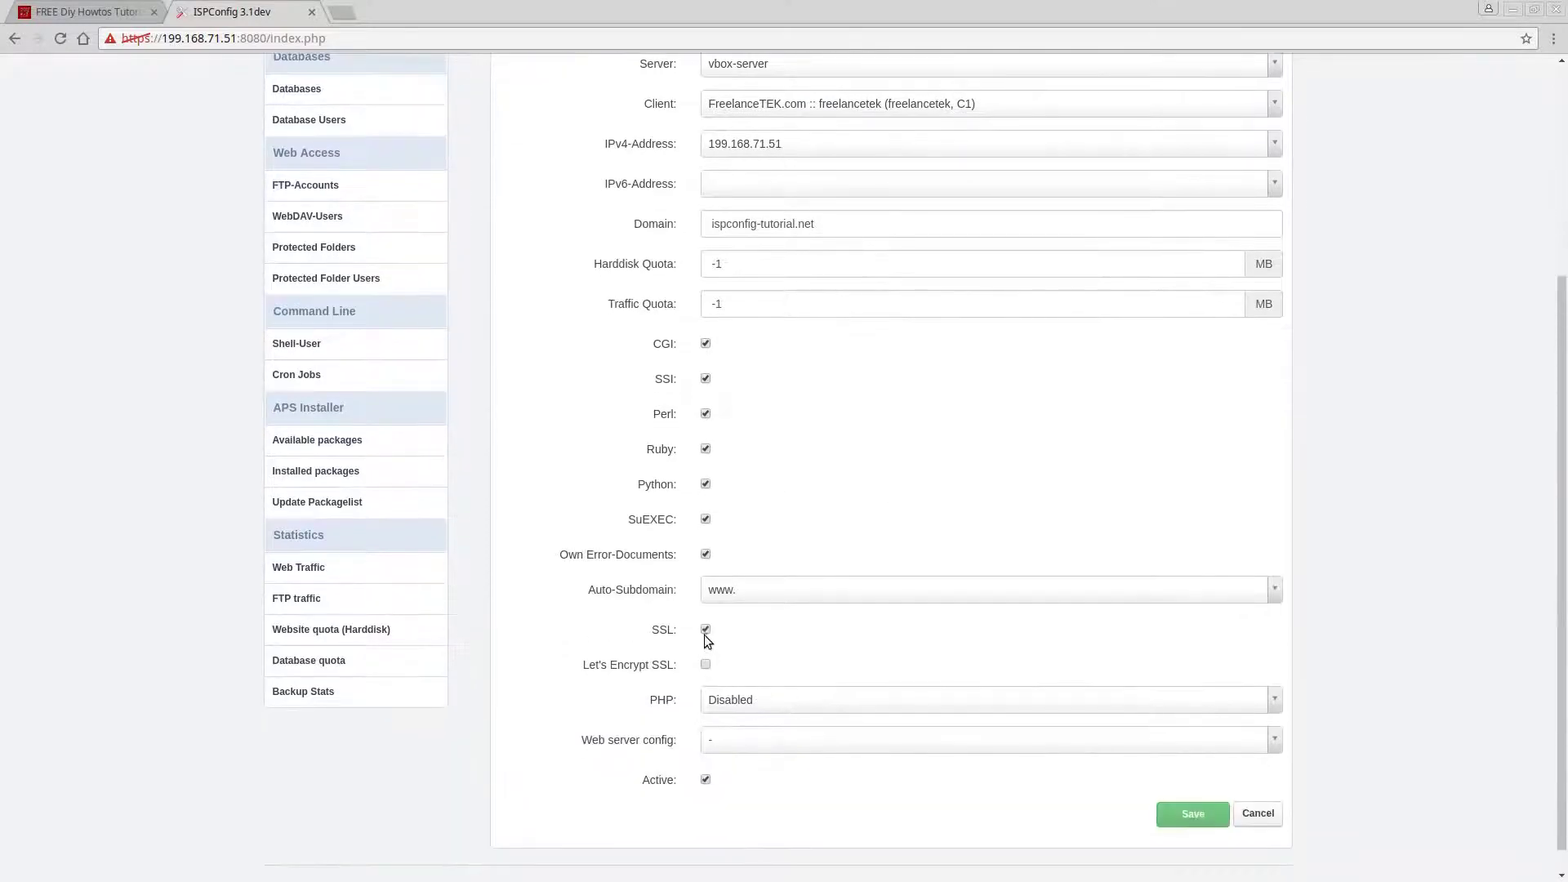
scroll(818, 629, "down", 1)
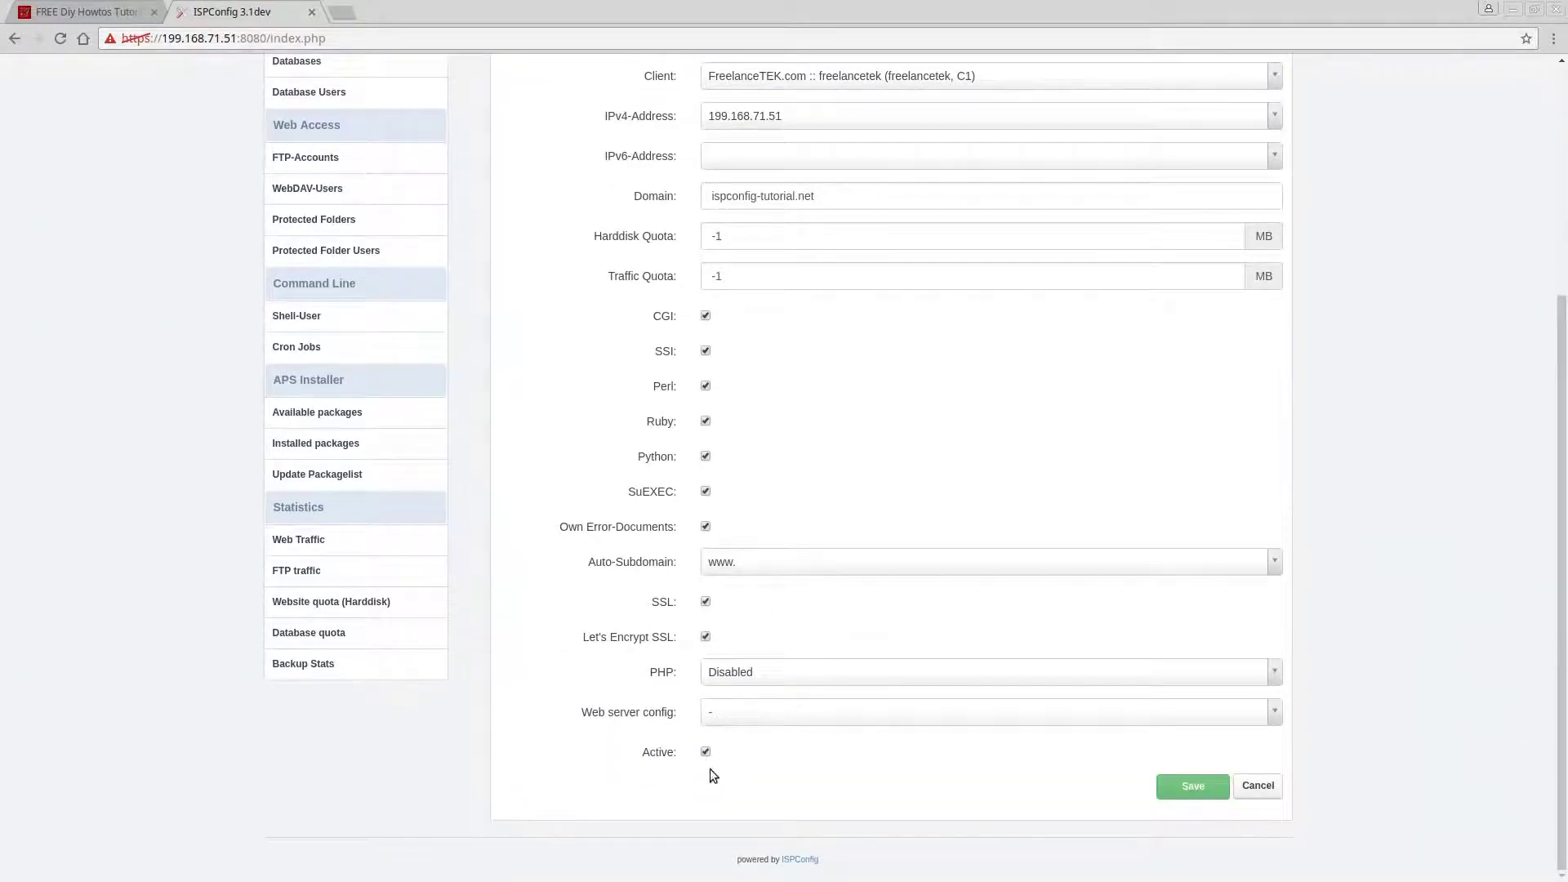
left_click(801, 671)
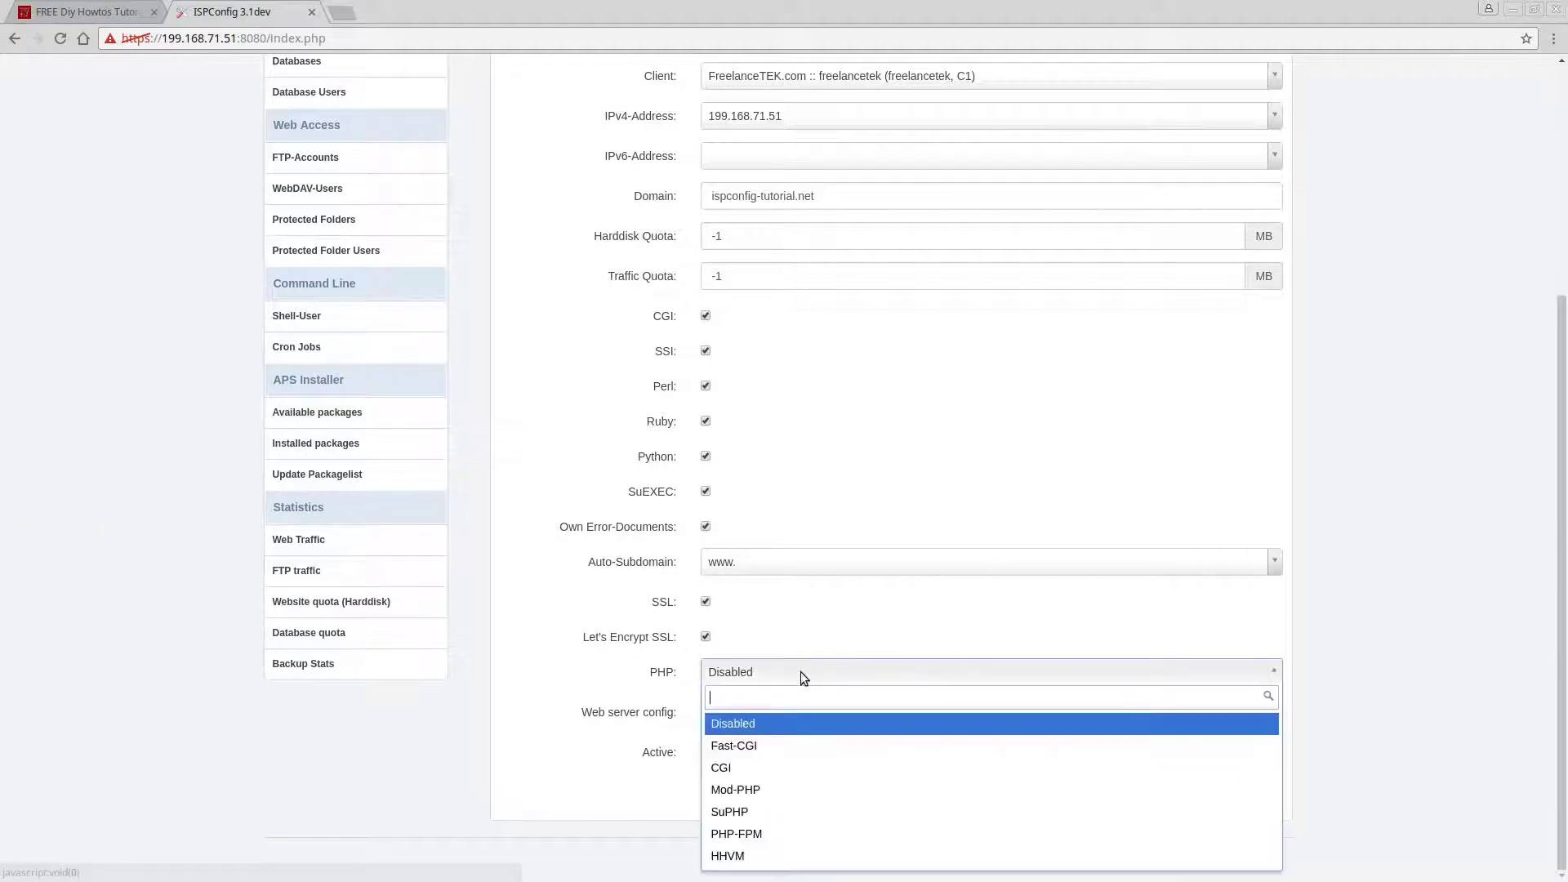
Run PHP as Fast-CGI, keep the default web server config, and save the website.
left_click(778, 745)
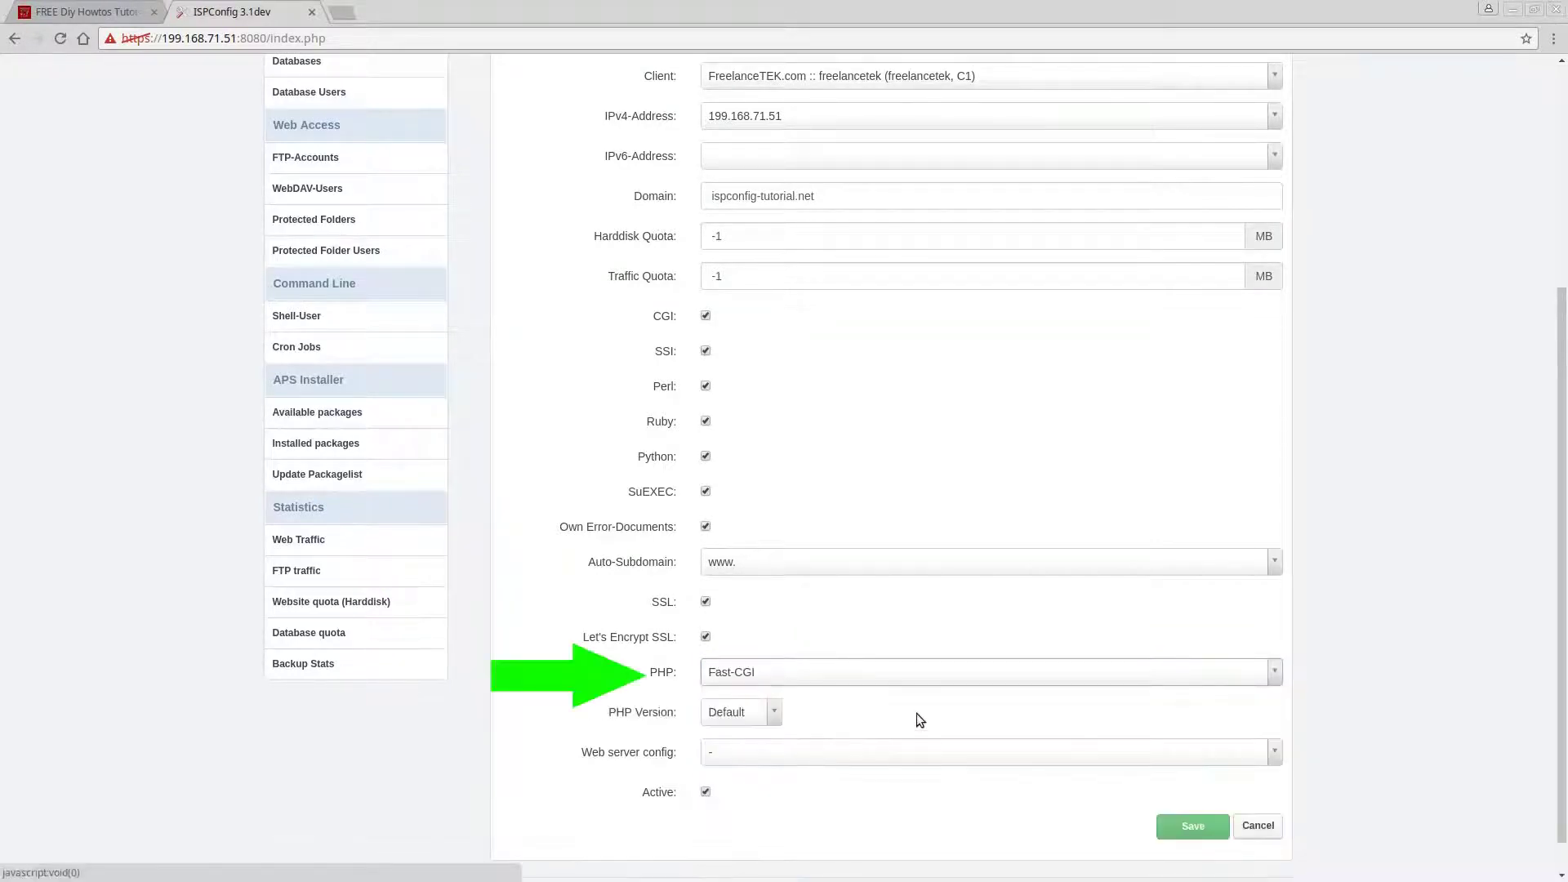
left_click(772, 752)
left_click(776, 749)
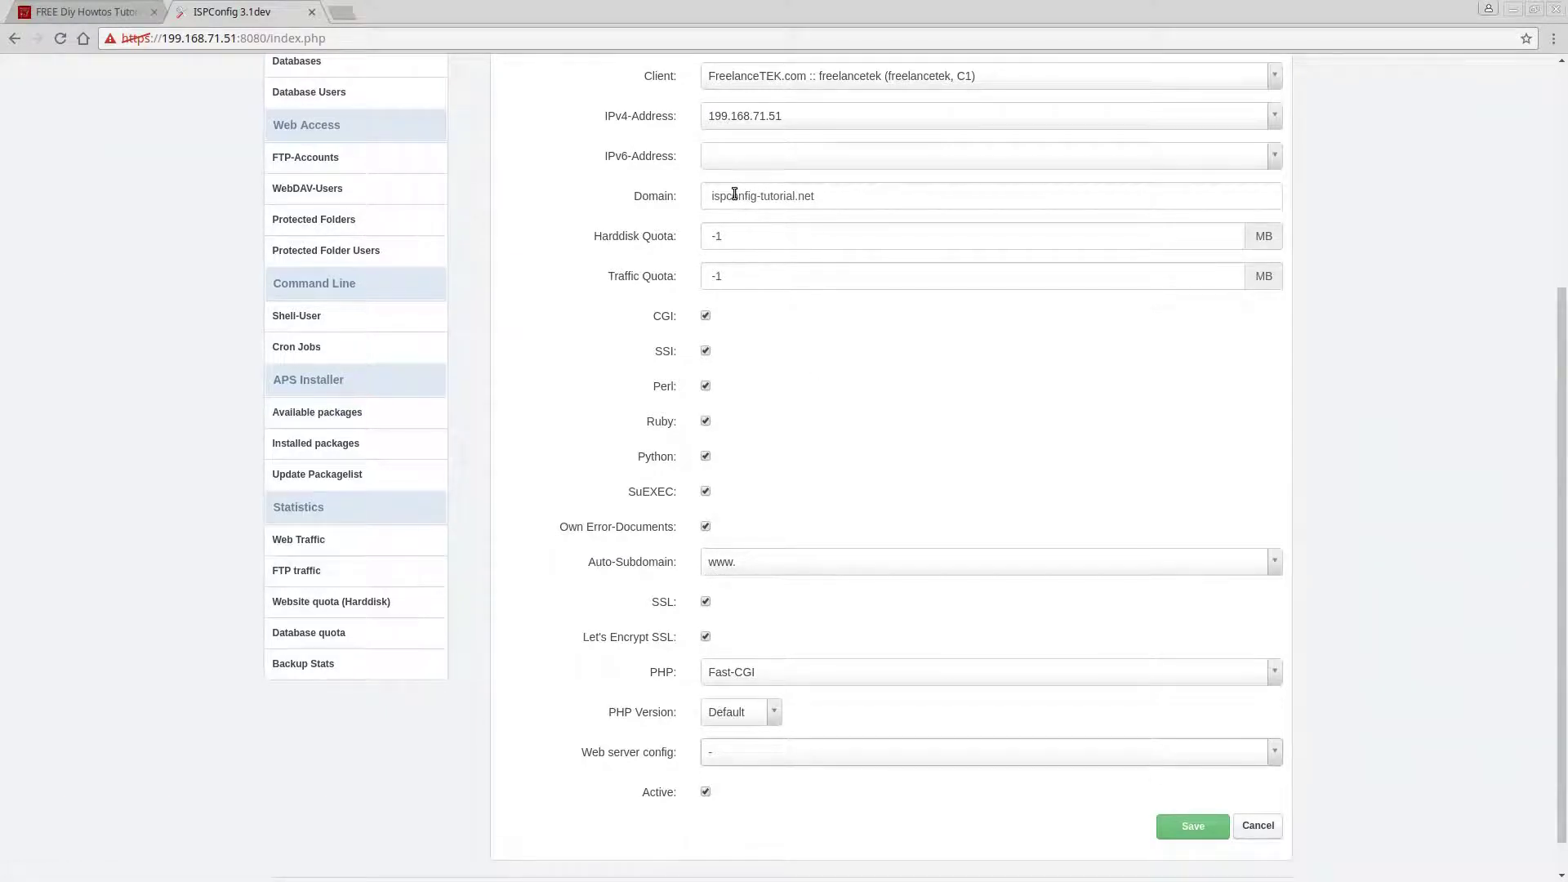
left_click_drag(819, 196, 702, 186)
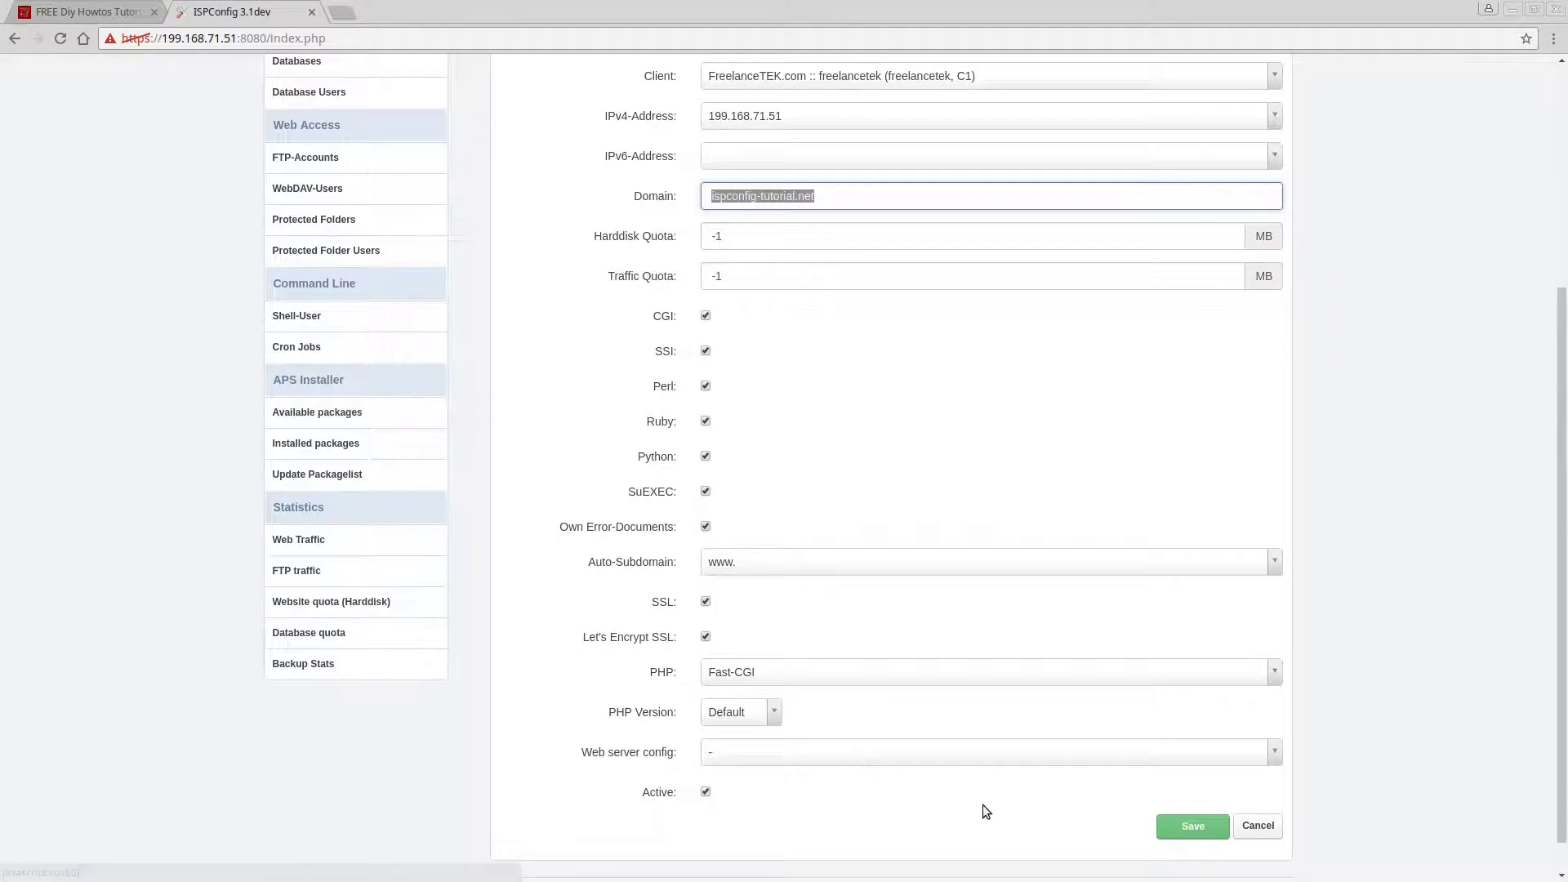
scroll(934, 643, "up", 1)
scroll(934, 643, "up", 3)
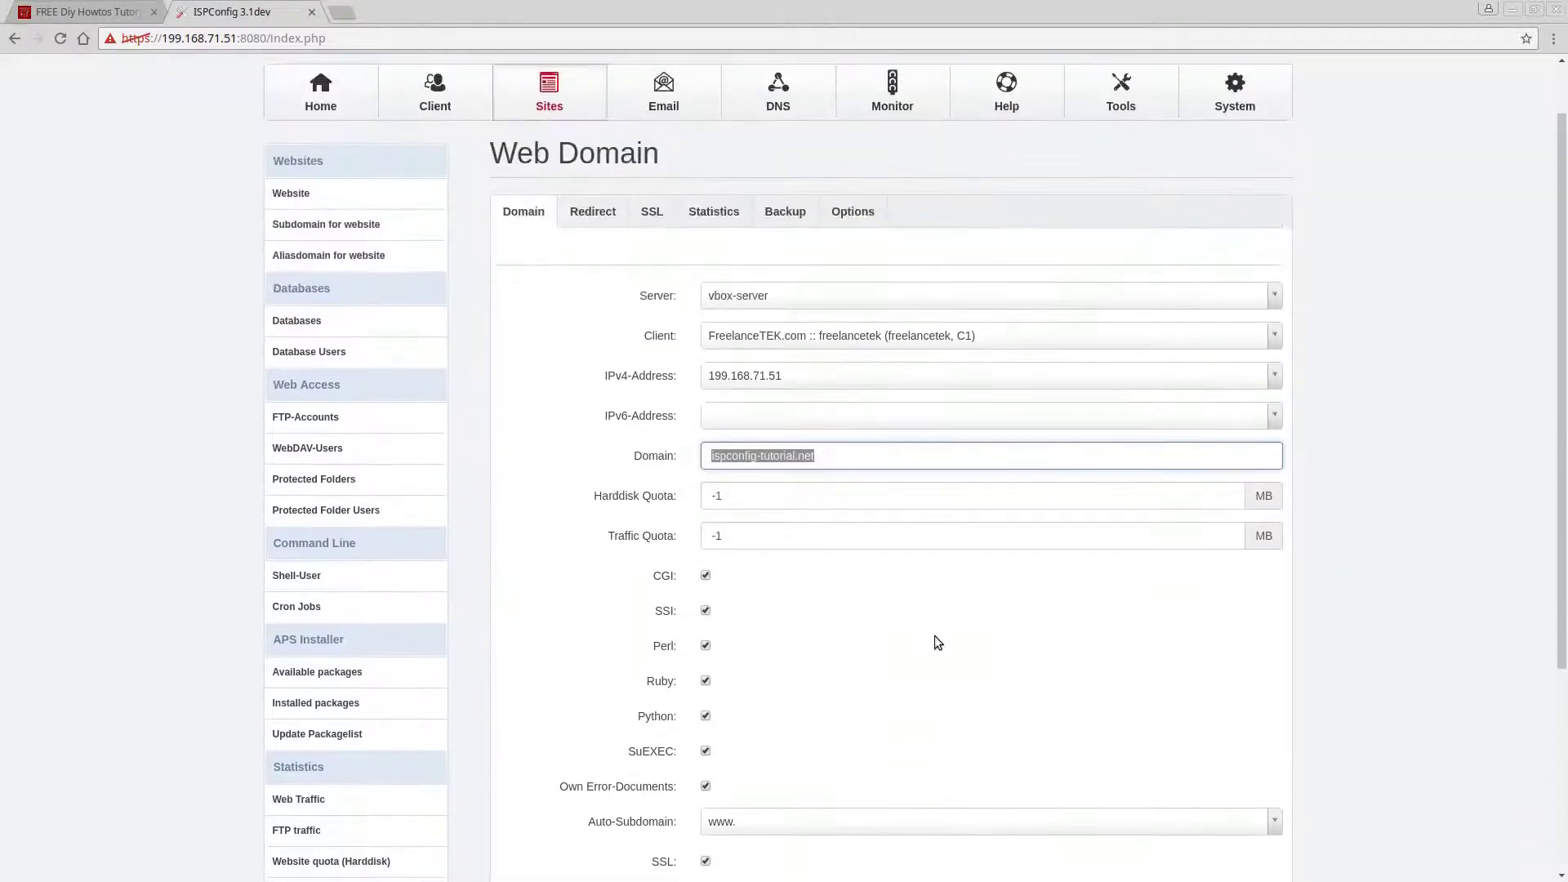
scroll(939, 644, "down", 4)
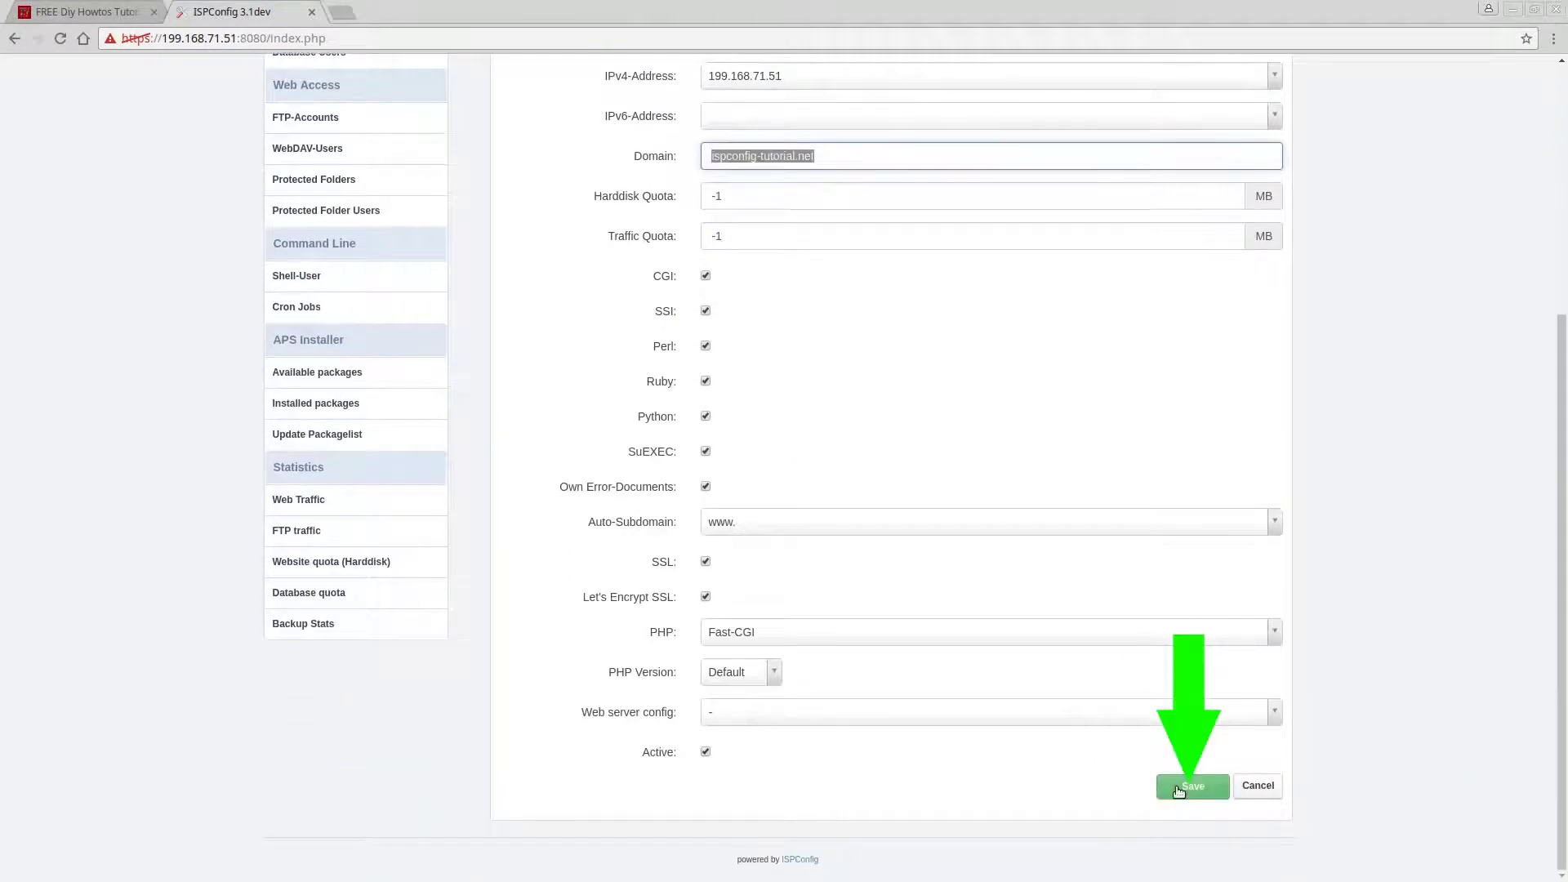
left_click(1178, 788)
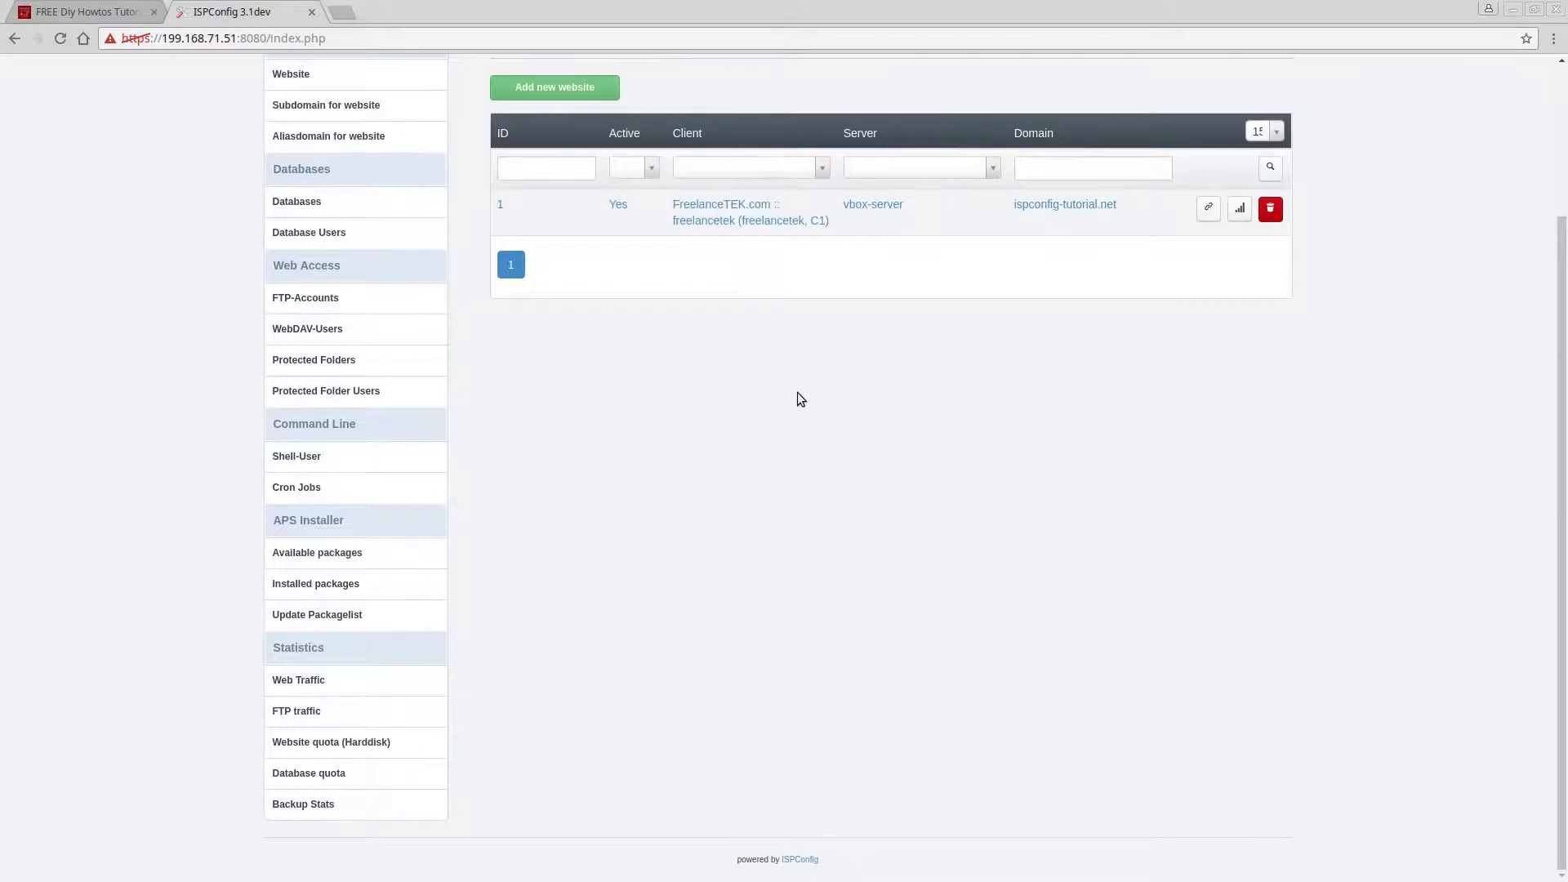
Reopen the ispconfig-tutorial.net website and go to its SSL tab.
left_click(719, 210)
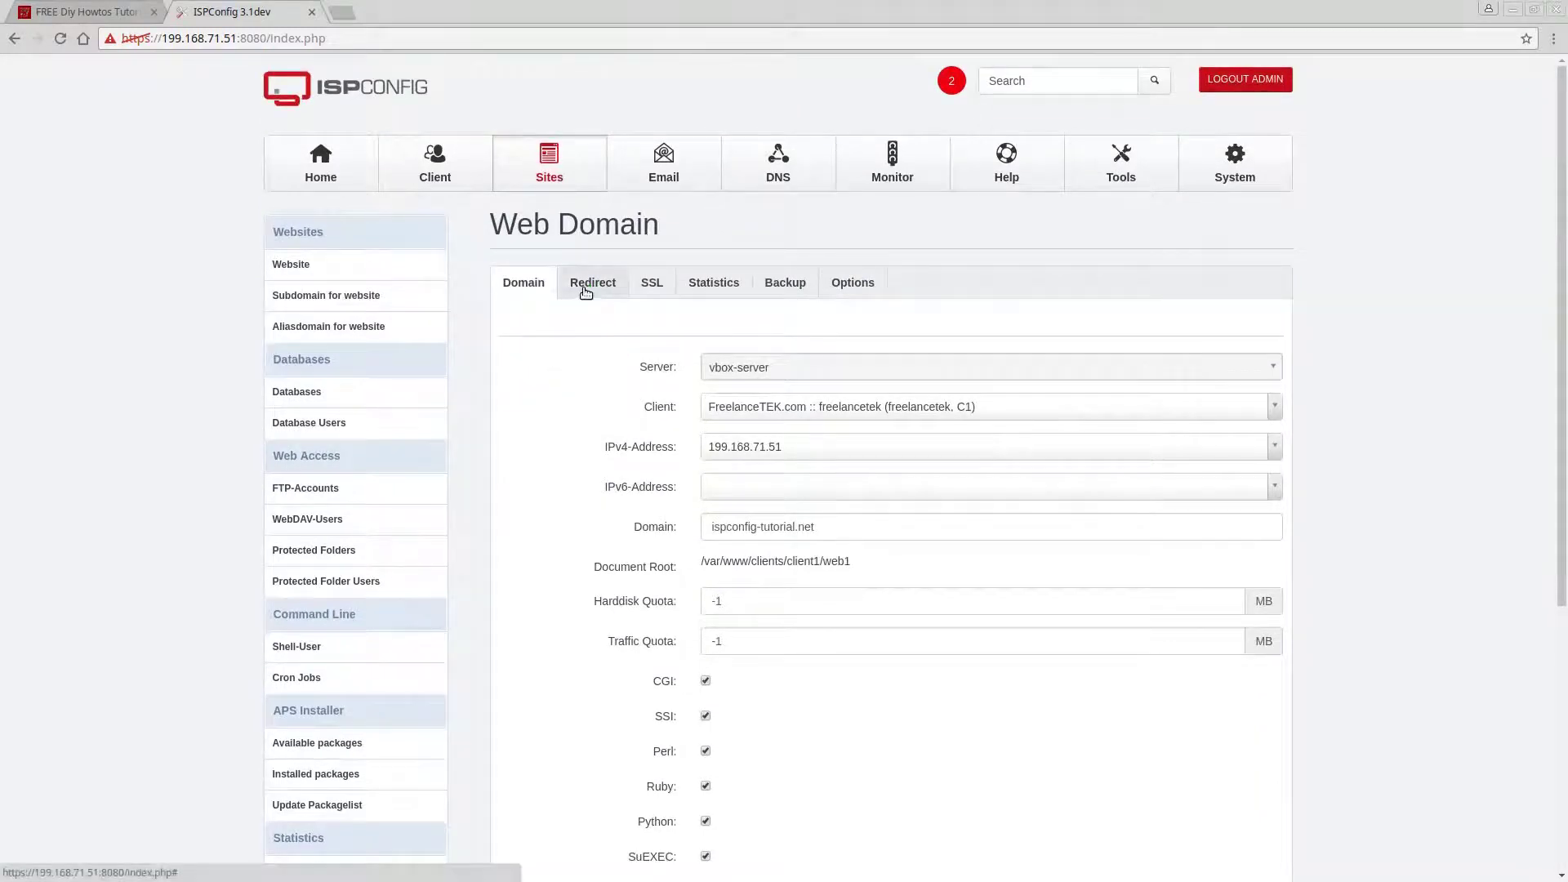
left_click(592, 283)
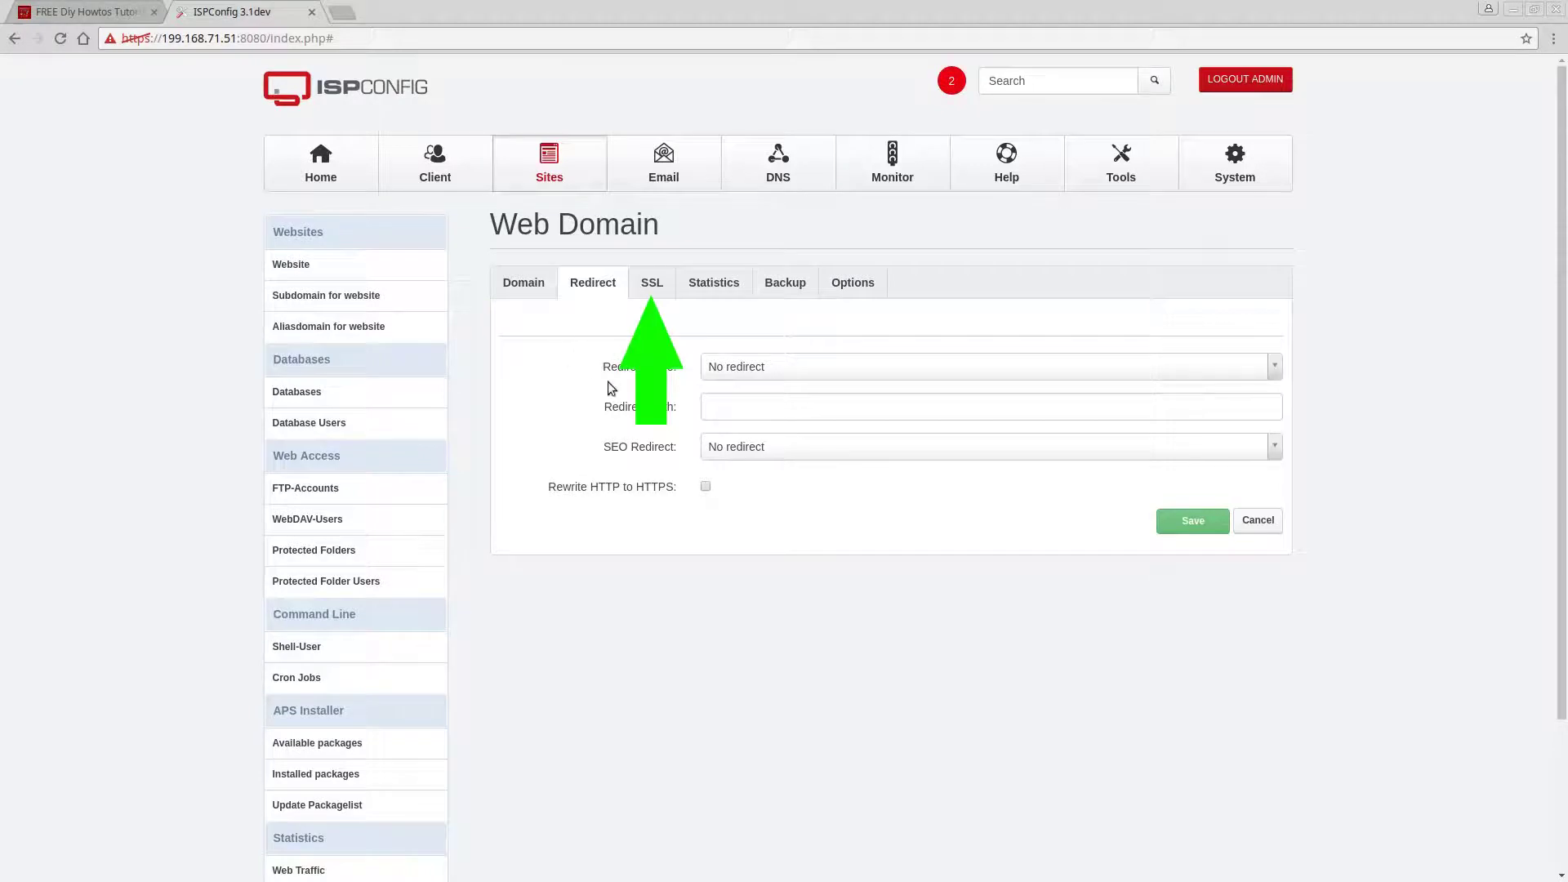
left_click(652, 282)
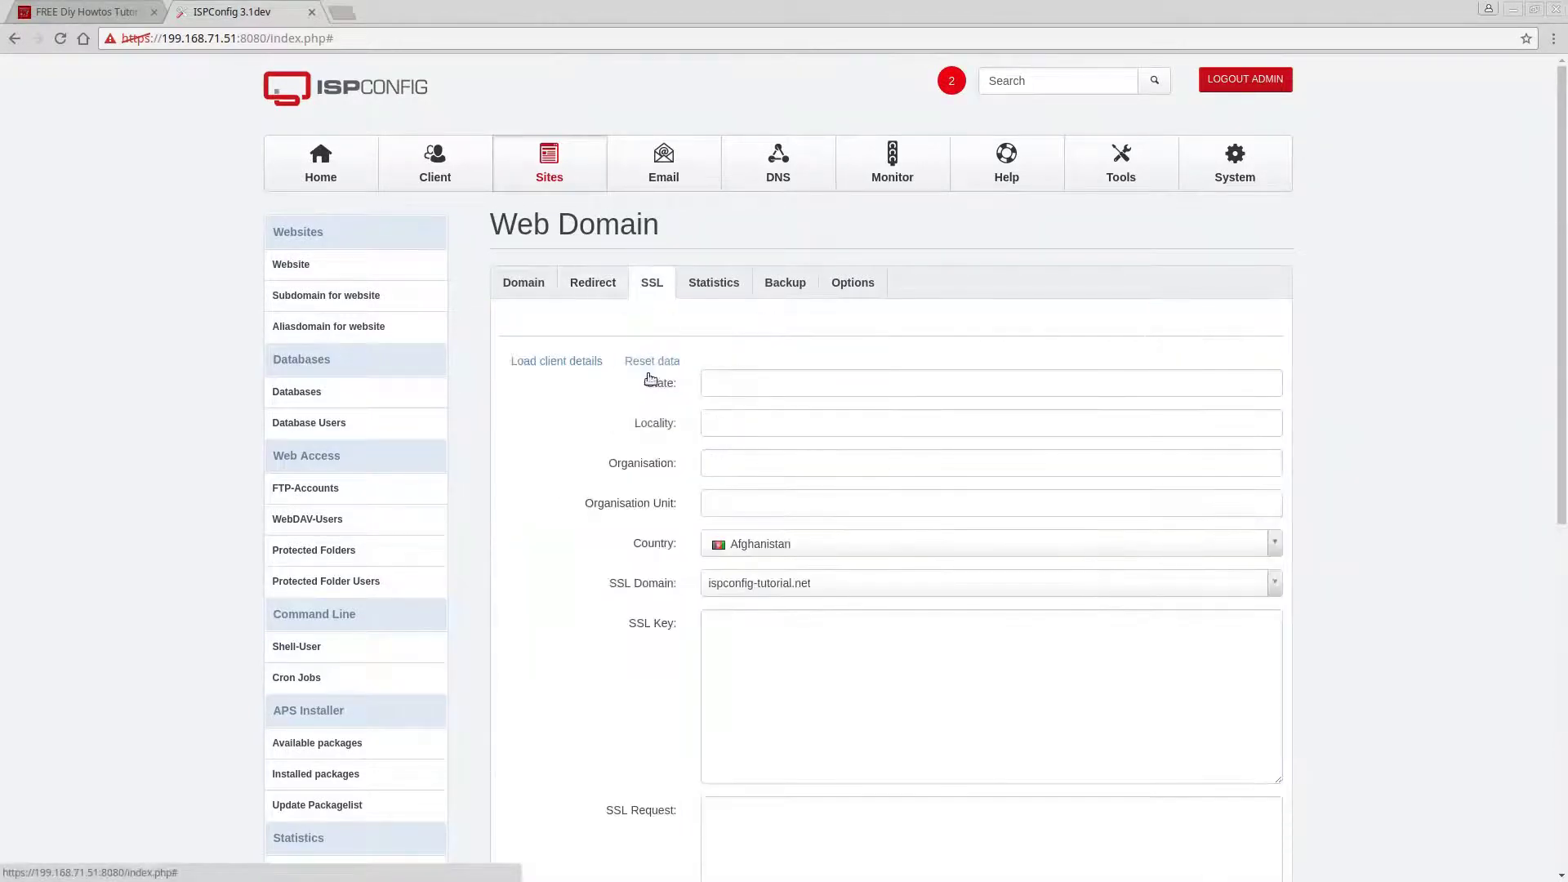
Enter State TX, Locality Houston and Organisation FreelanceTEK for the certificate.
left_click(843, 384)
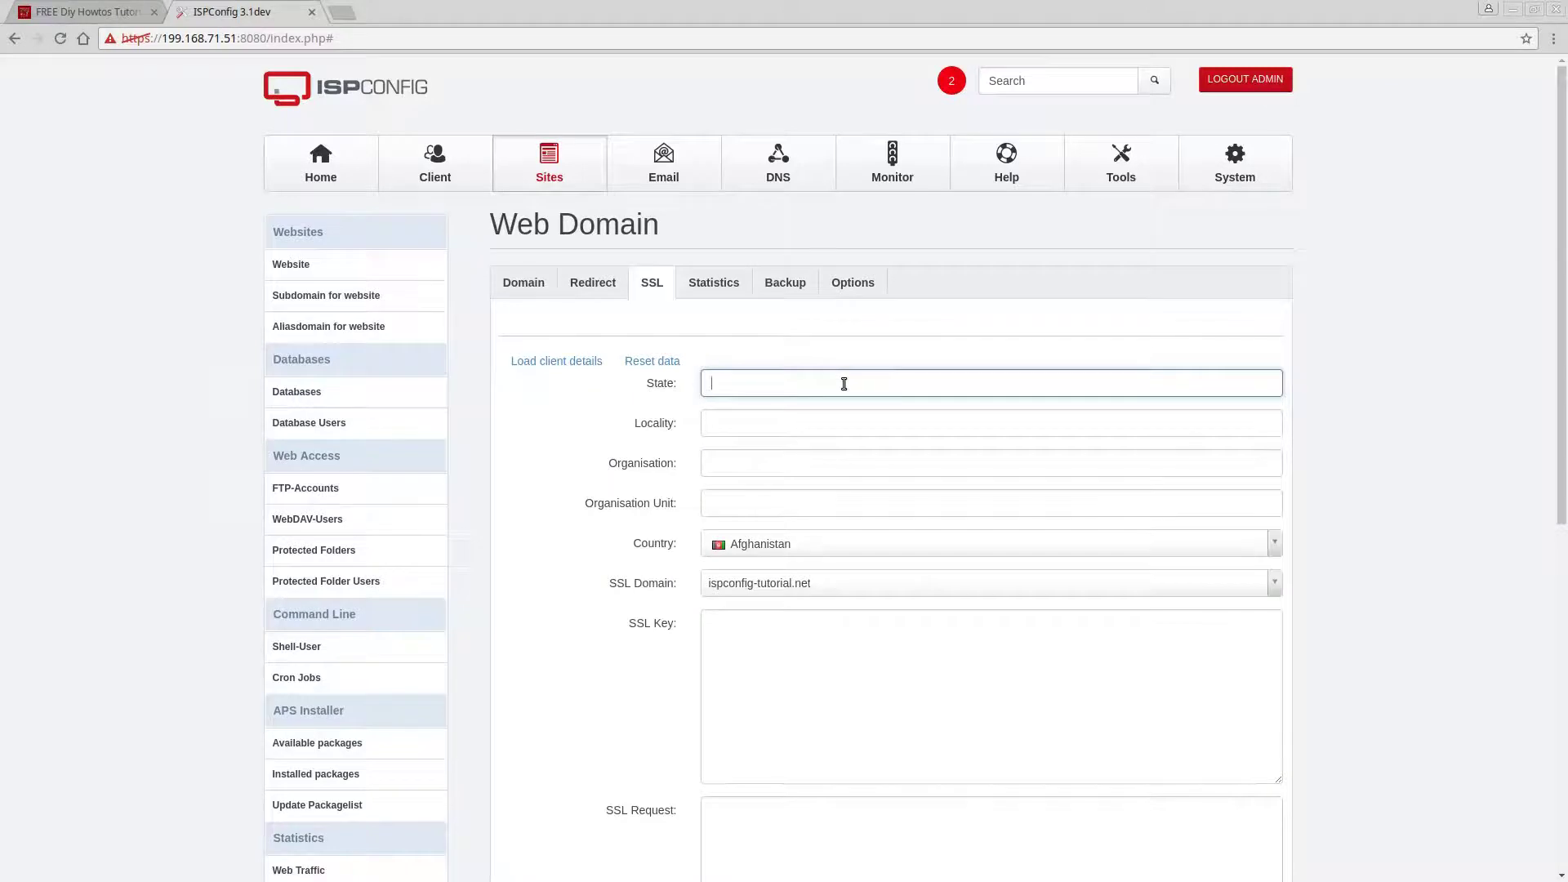
type("TX")
key("Tab")
type("H")
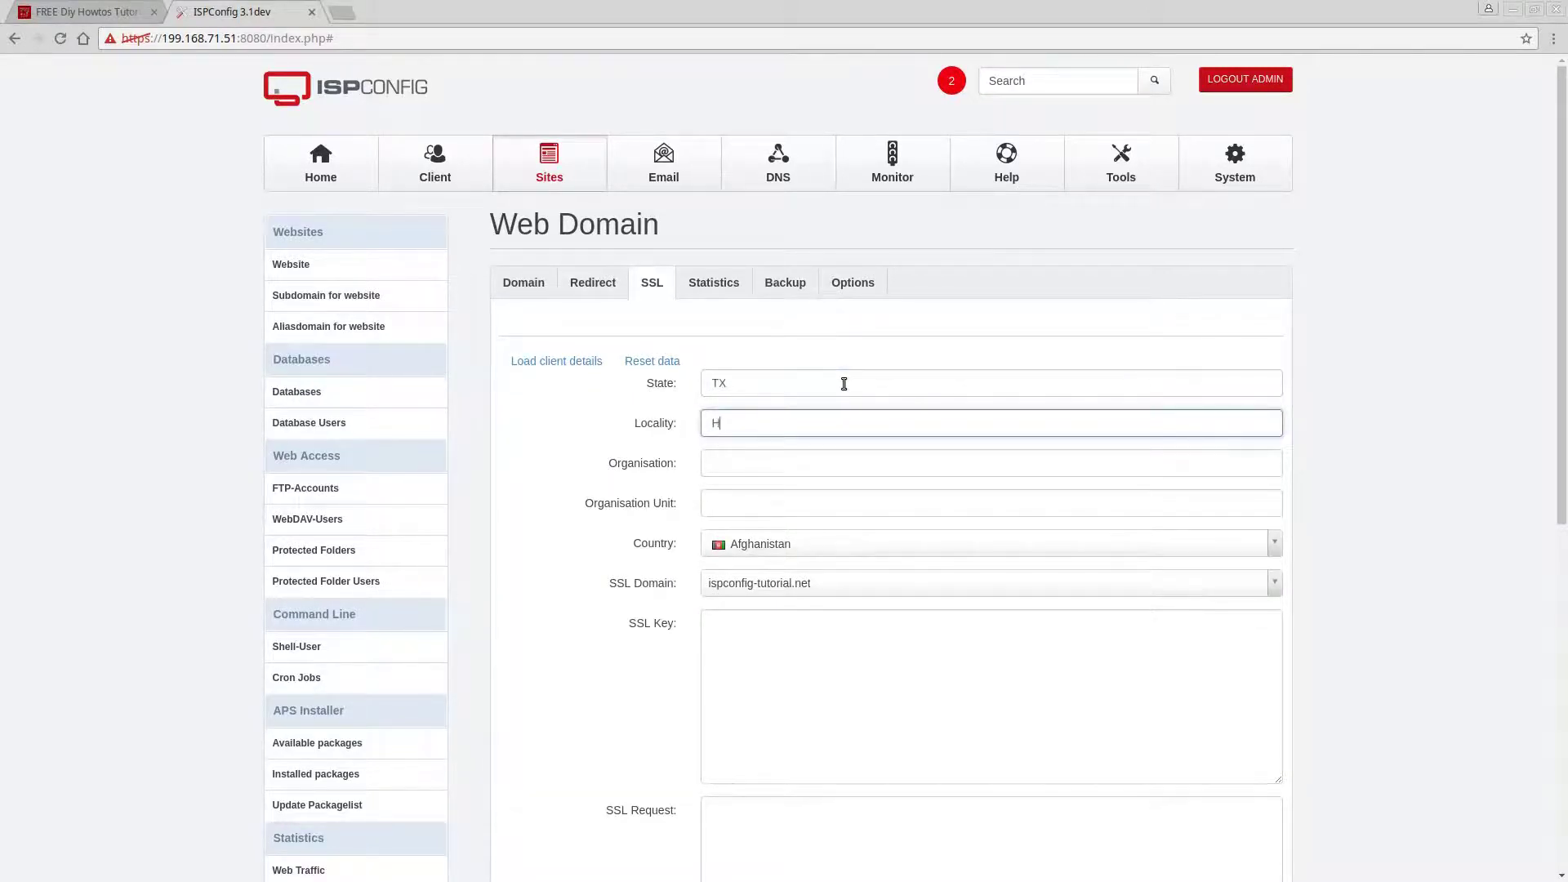
type("ouston")
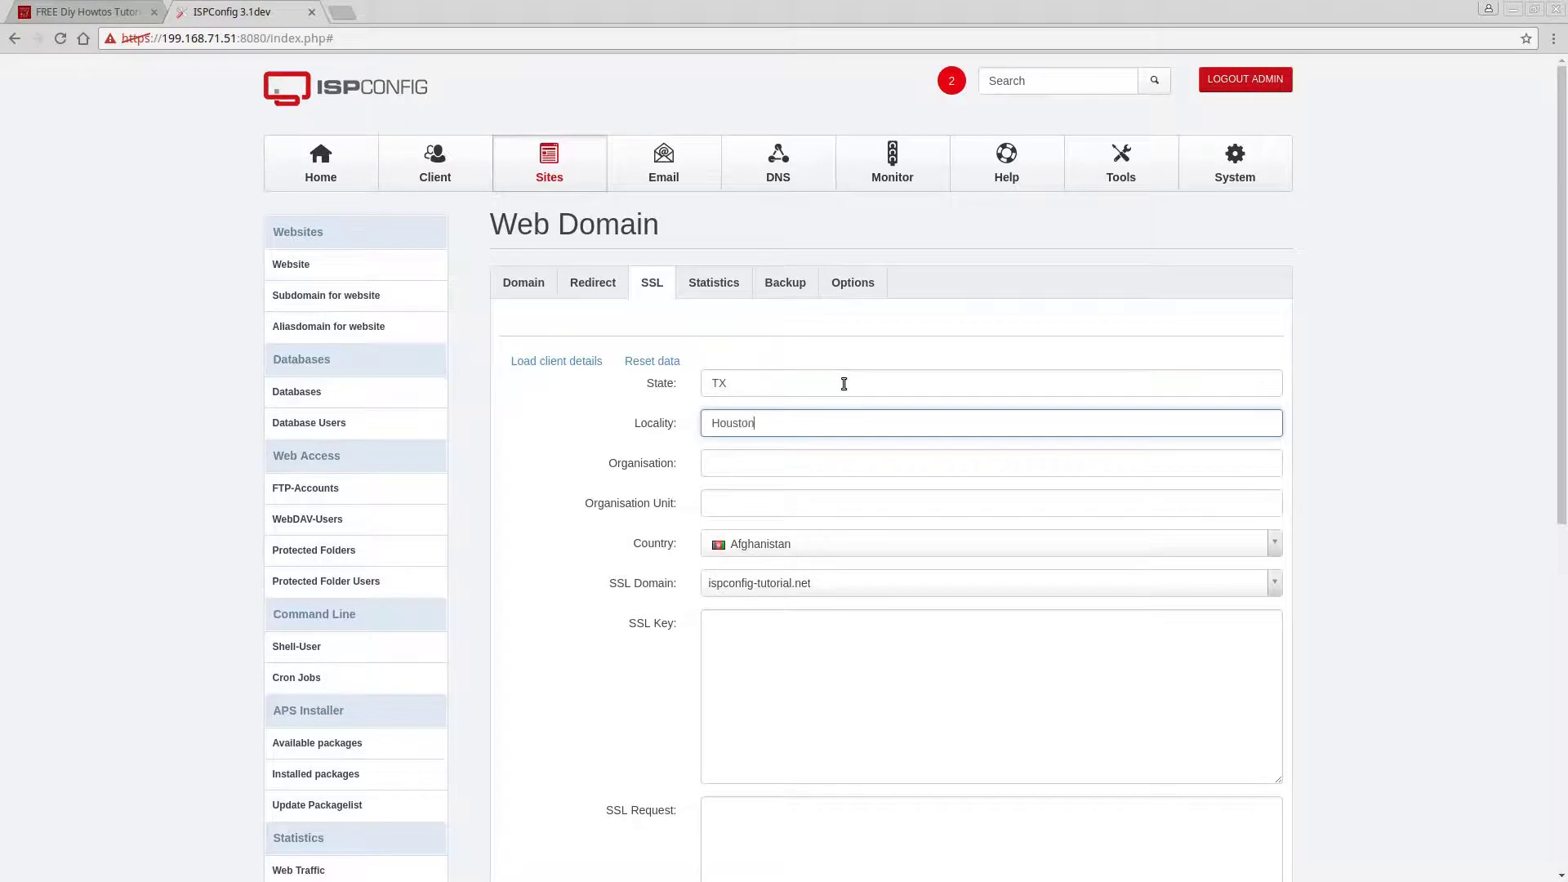
key("Tab")
type("F")
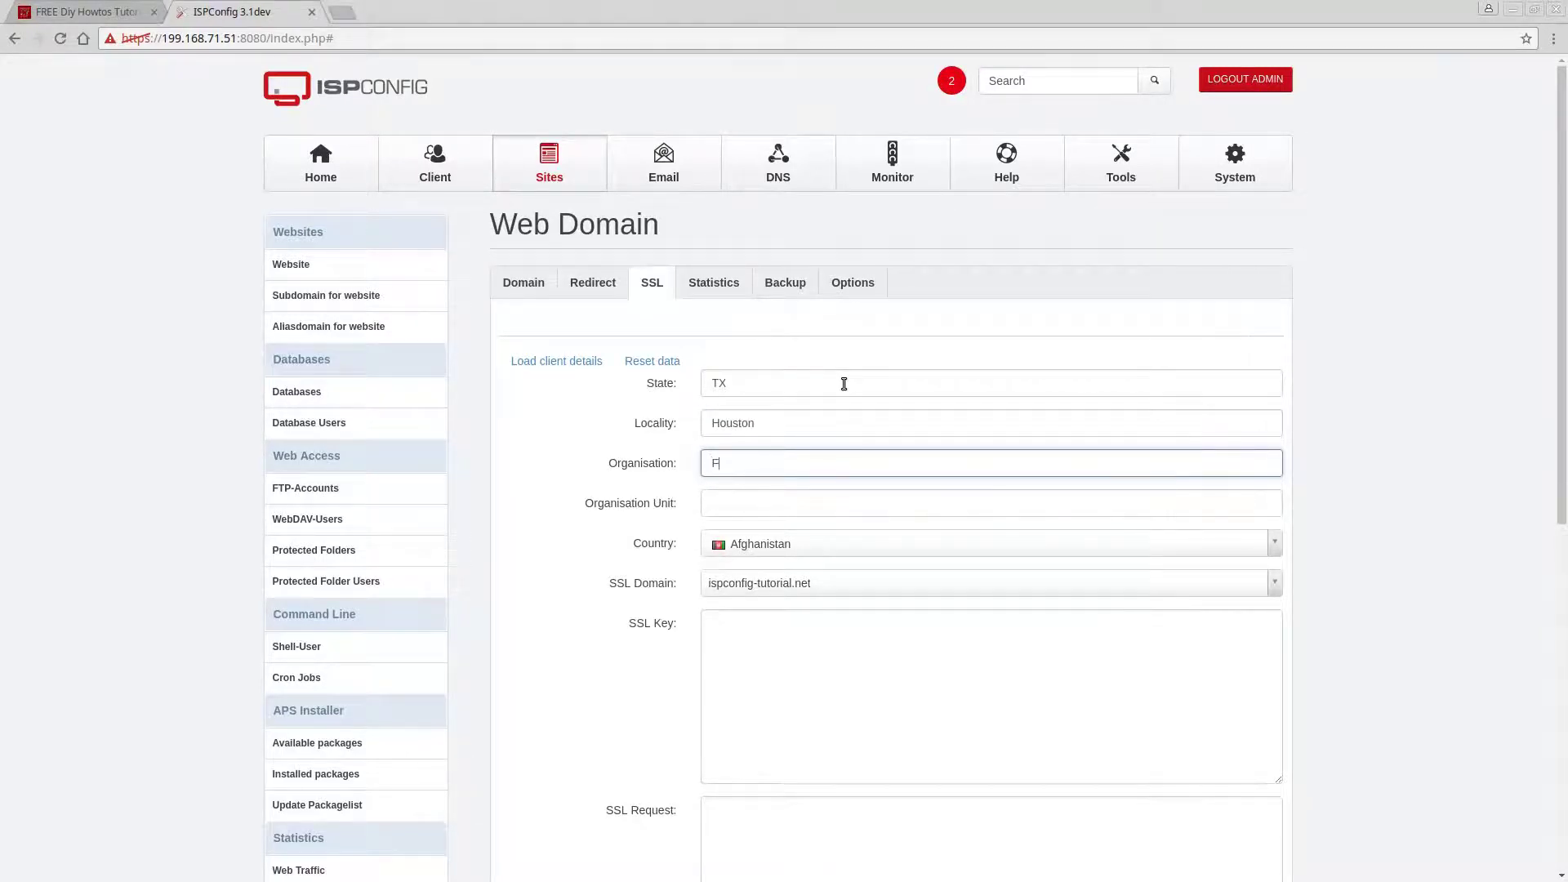
type("reelanceTEK")
Set Organisation Unit to IT and Country to United States.
left_click(795, 503)
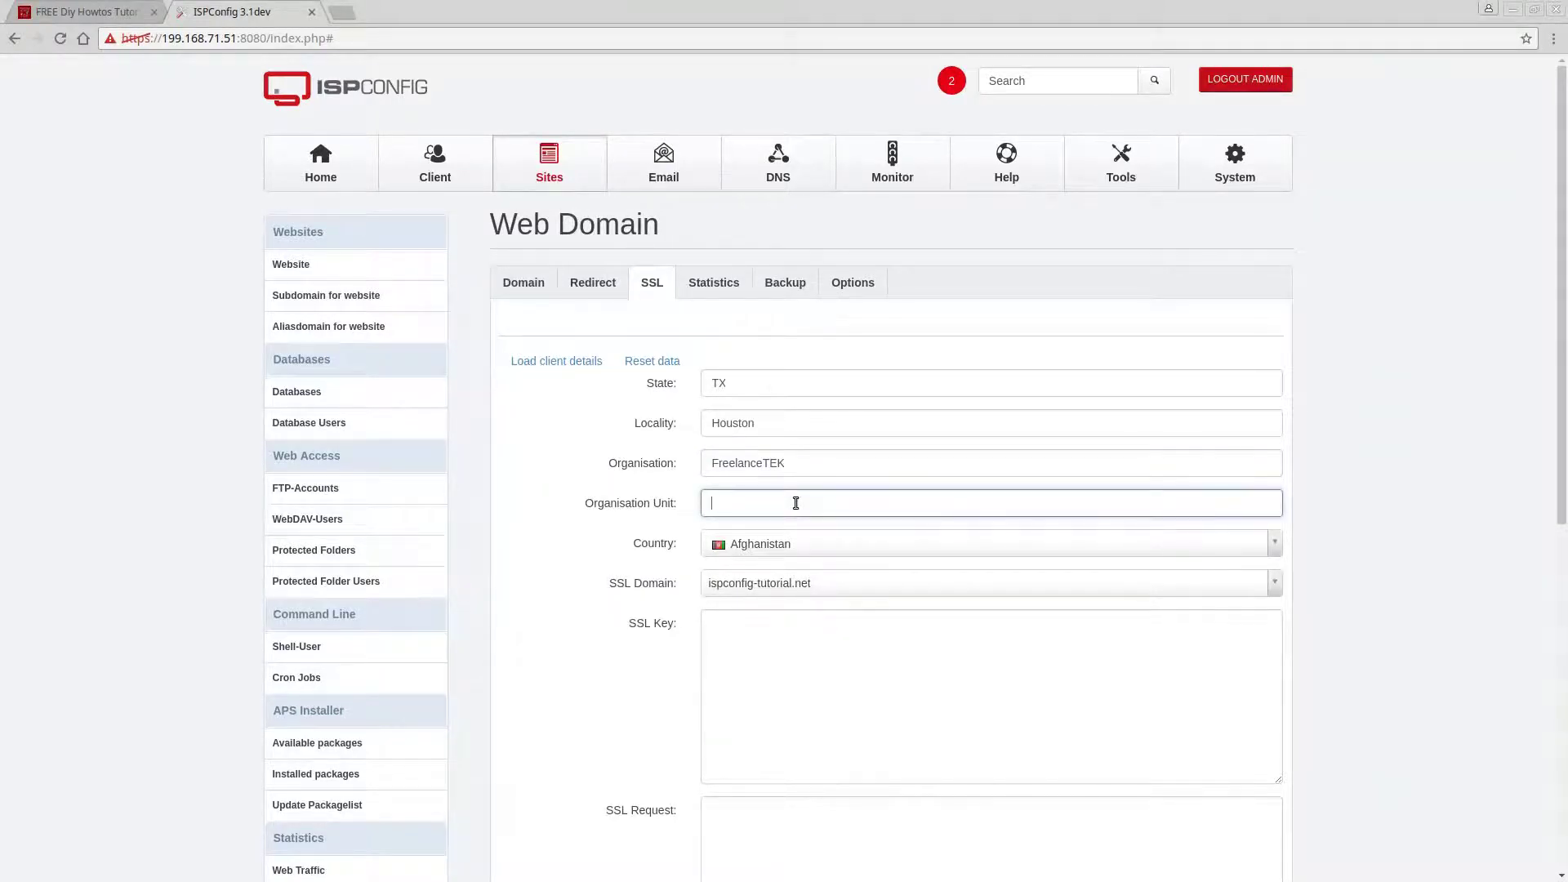
type("IT")
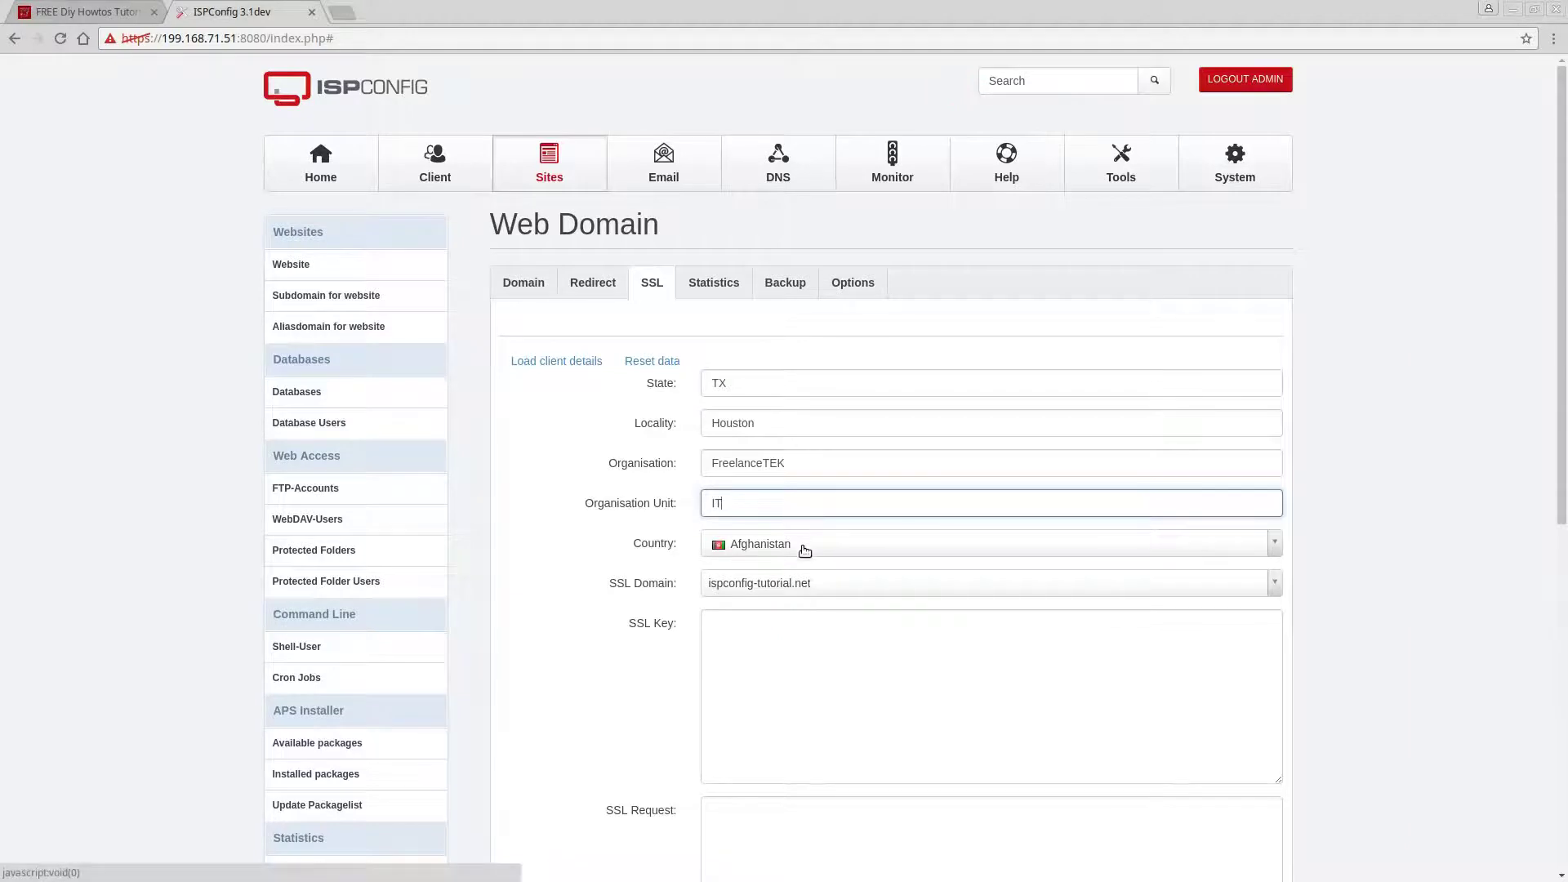
left_click(801, 545)
left_click_drag(1271, 611, 1274, 731)
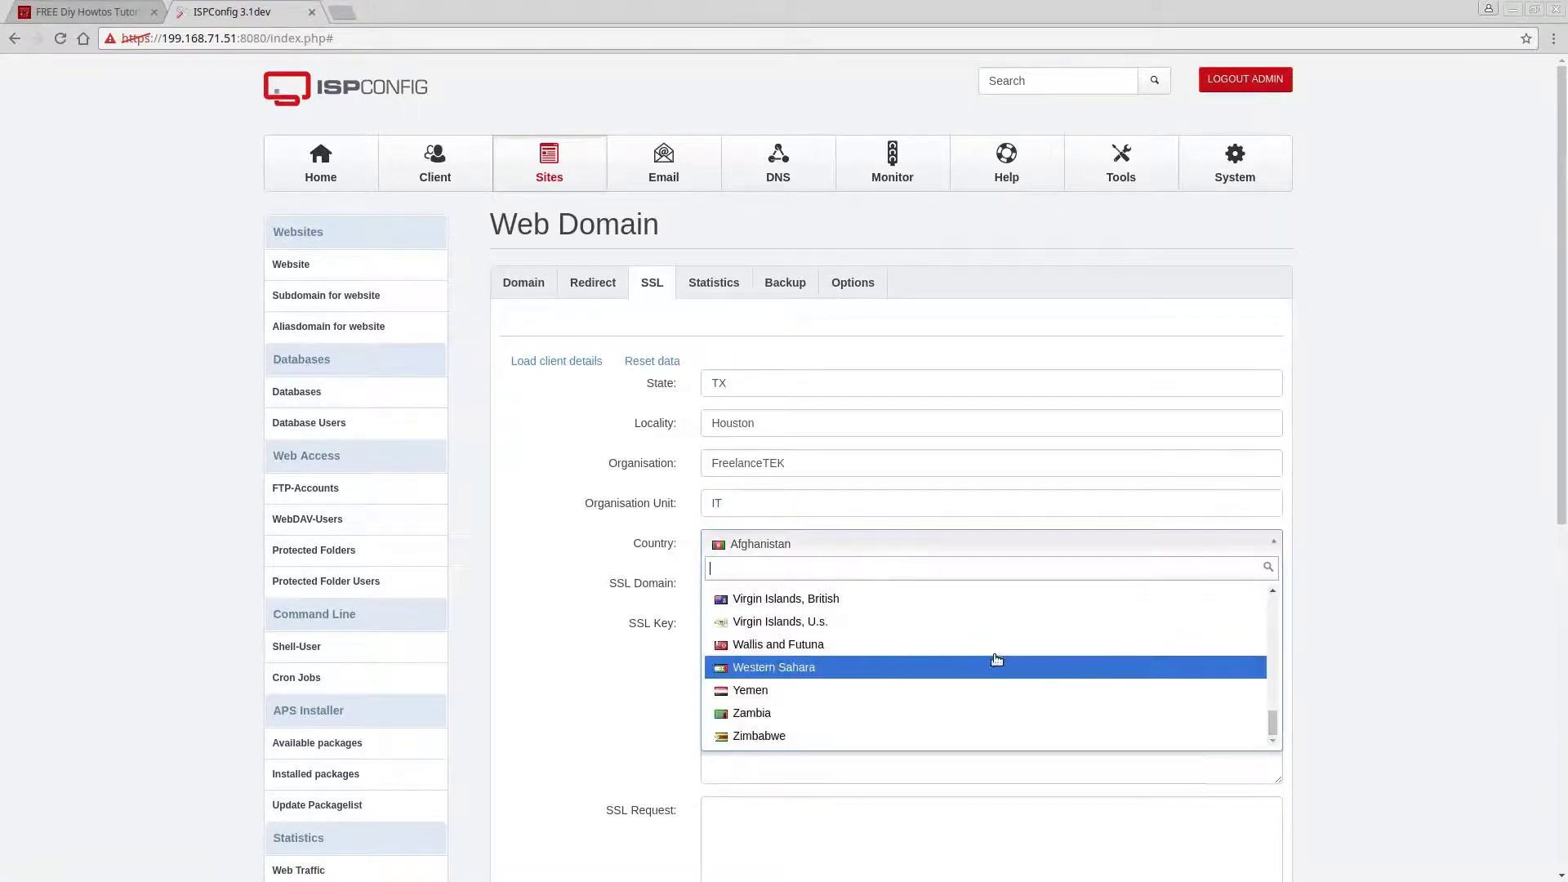
scroll(997, 658, "up", 2)
left_click(997, 609)
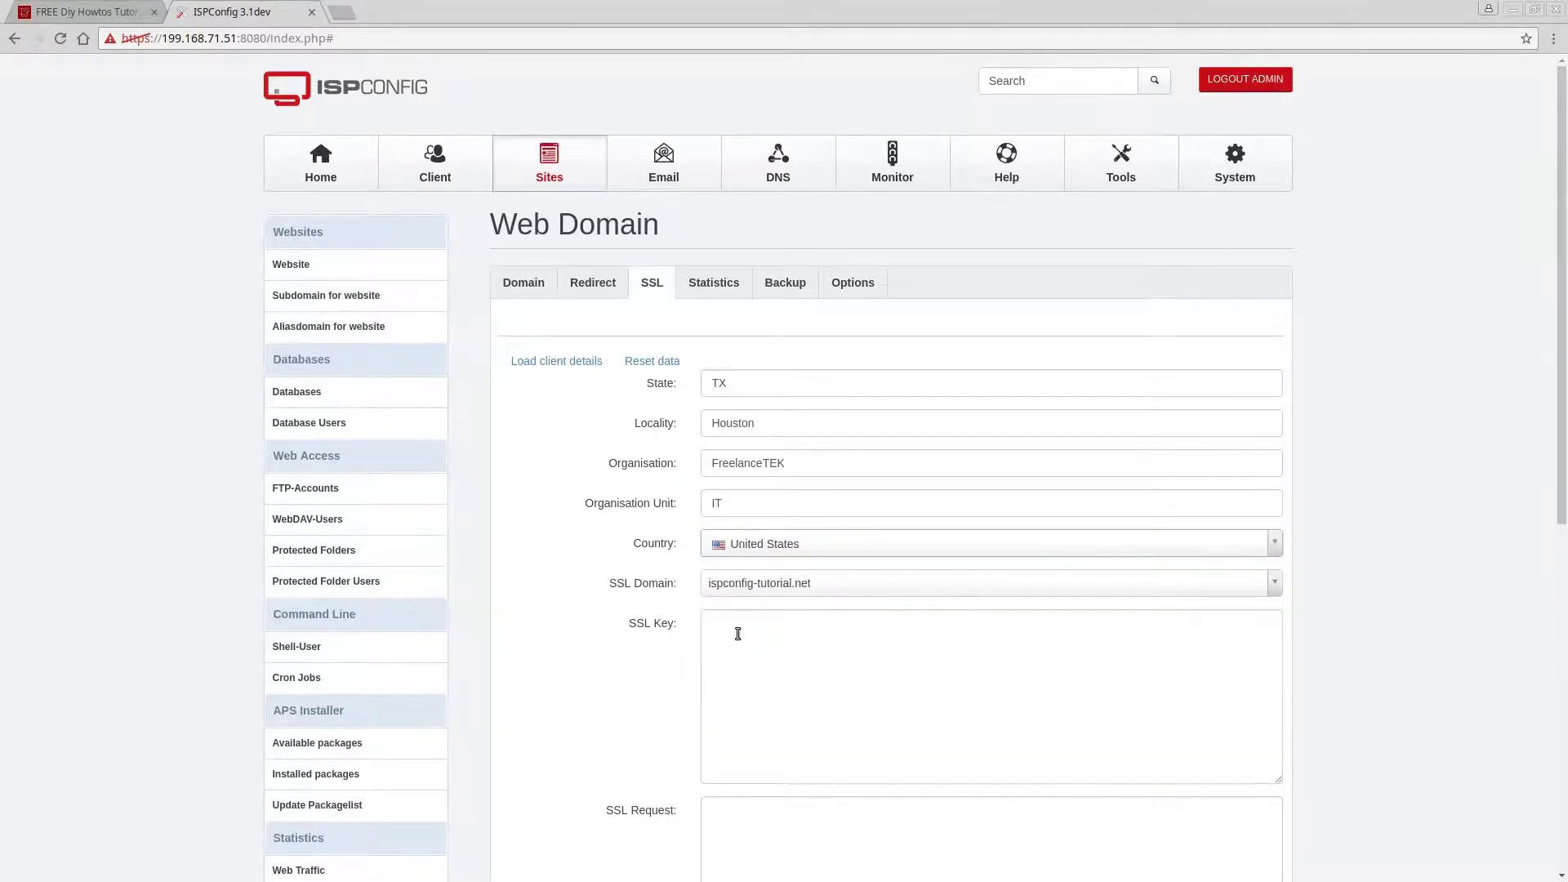
left_click(1011, 642)
scroll(1004, 647, "down", 3)
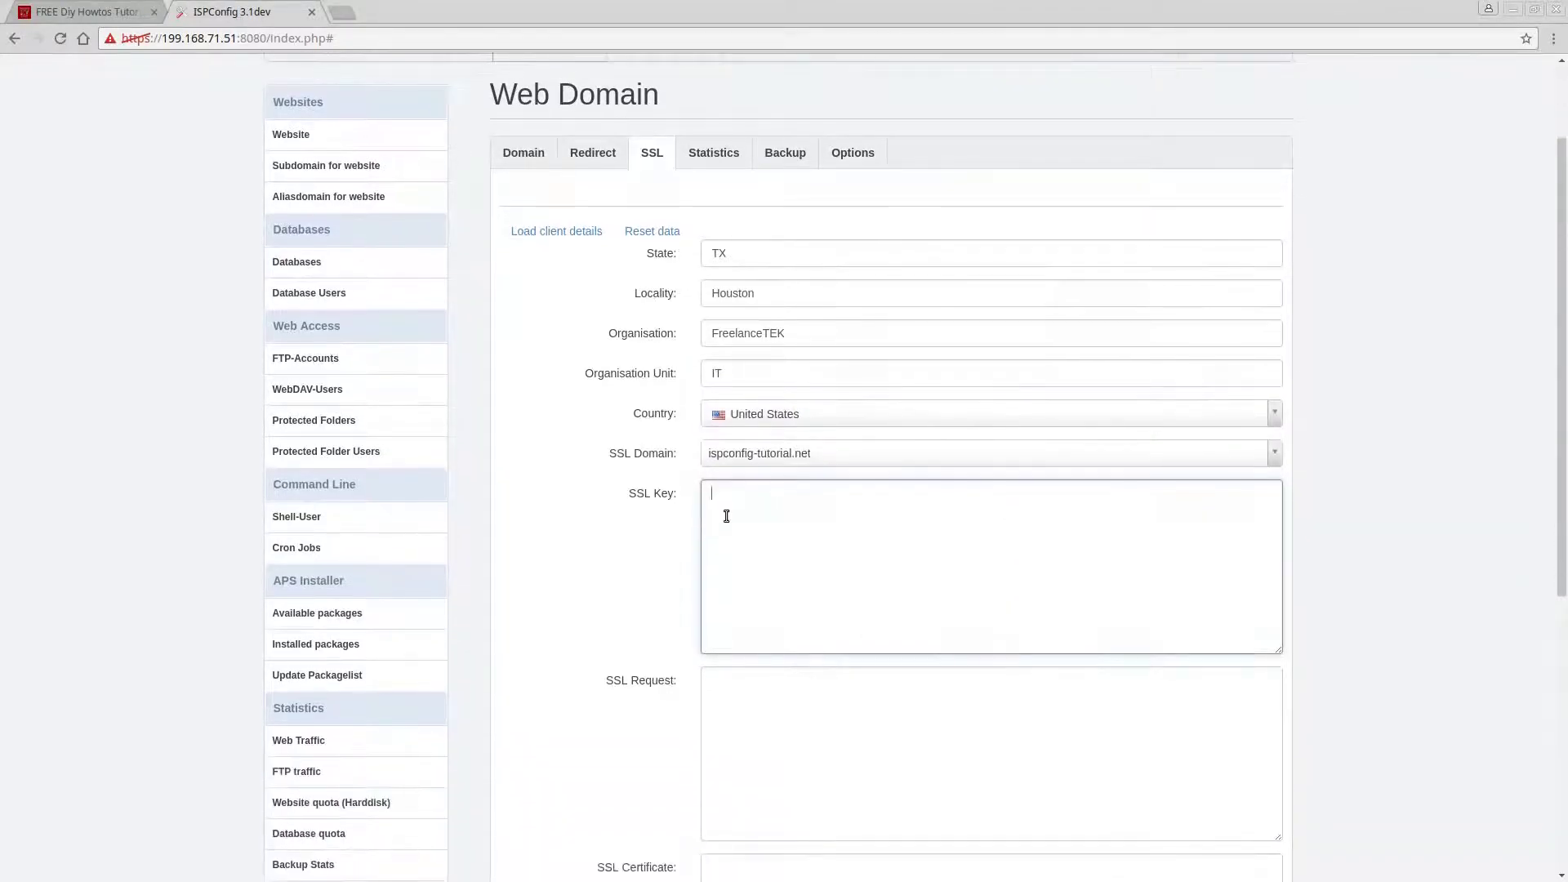
scroll(849, 625, "down", 6)
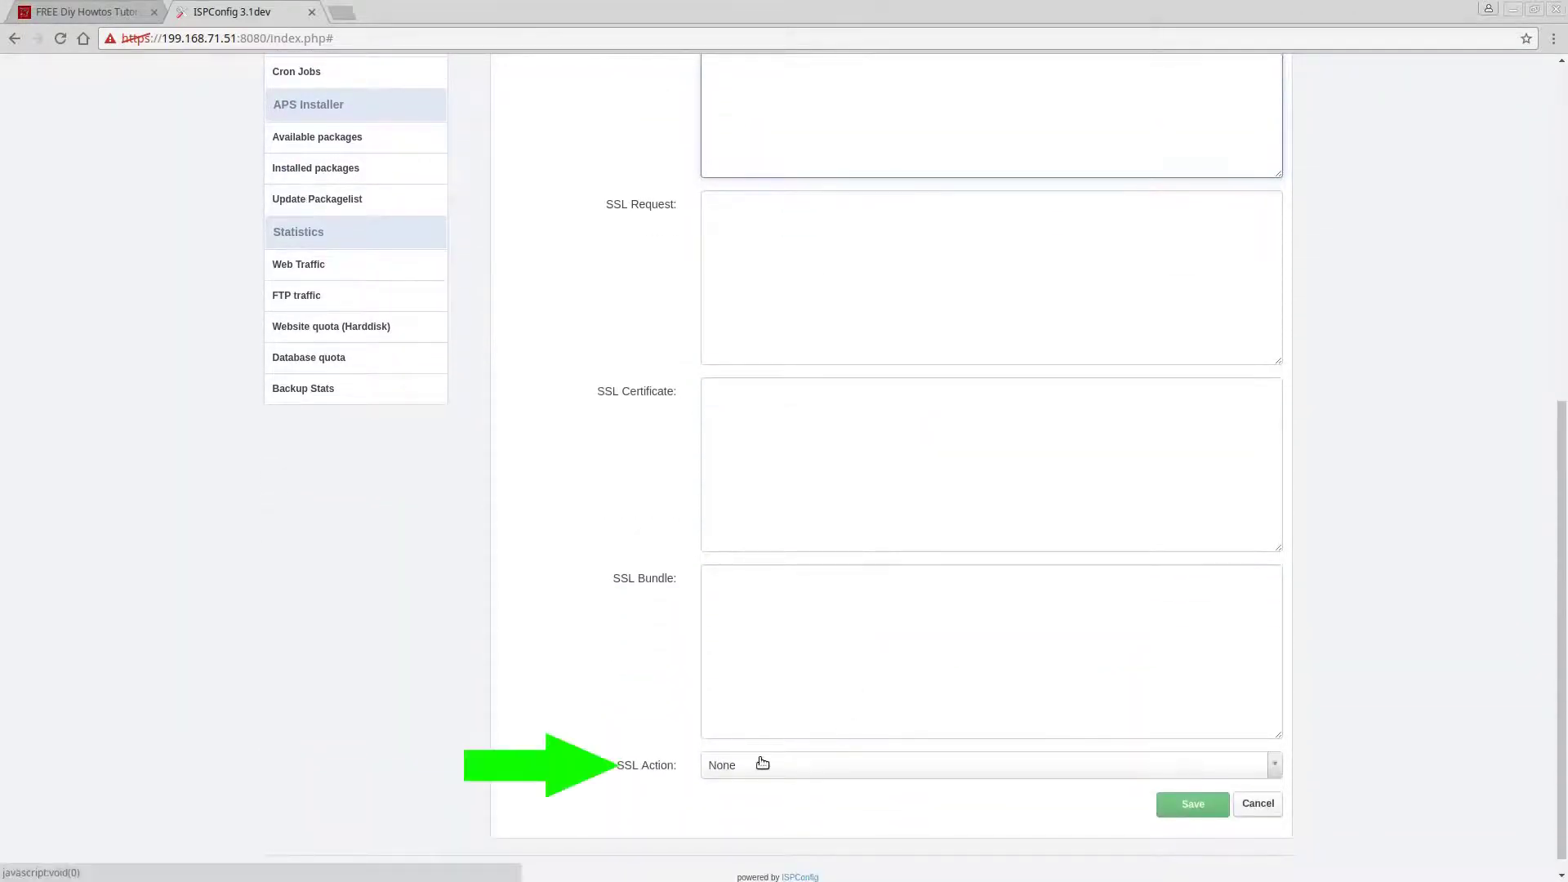
Set SSL Action to 'Create certificate' and save the website.
left_click(755, 763)
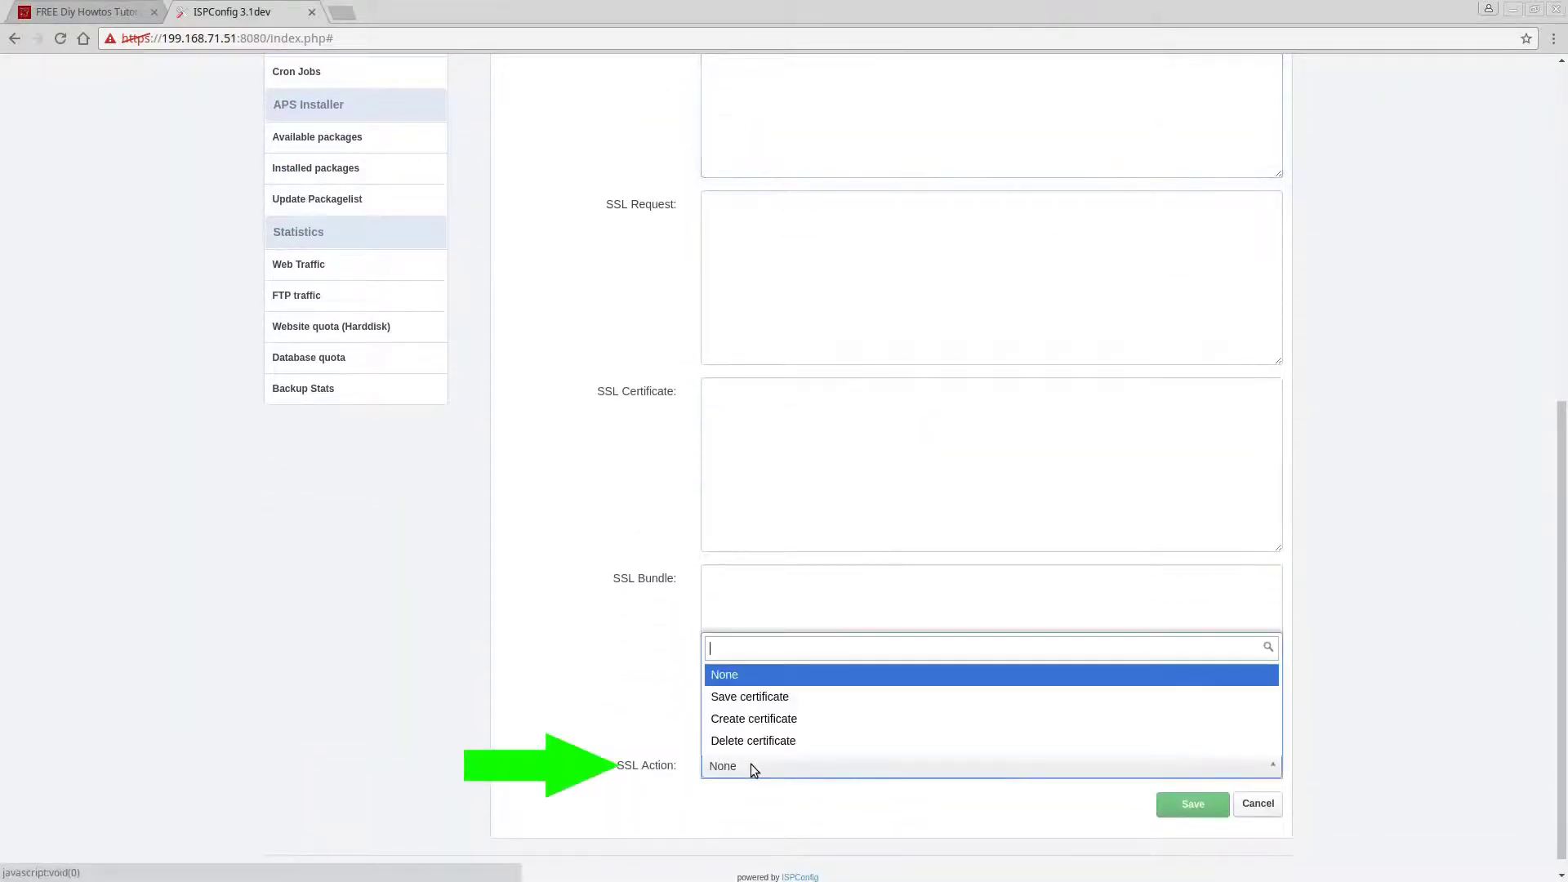
left_click(755, 719)
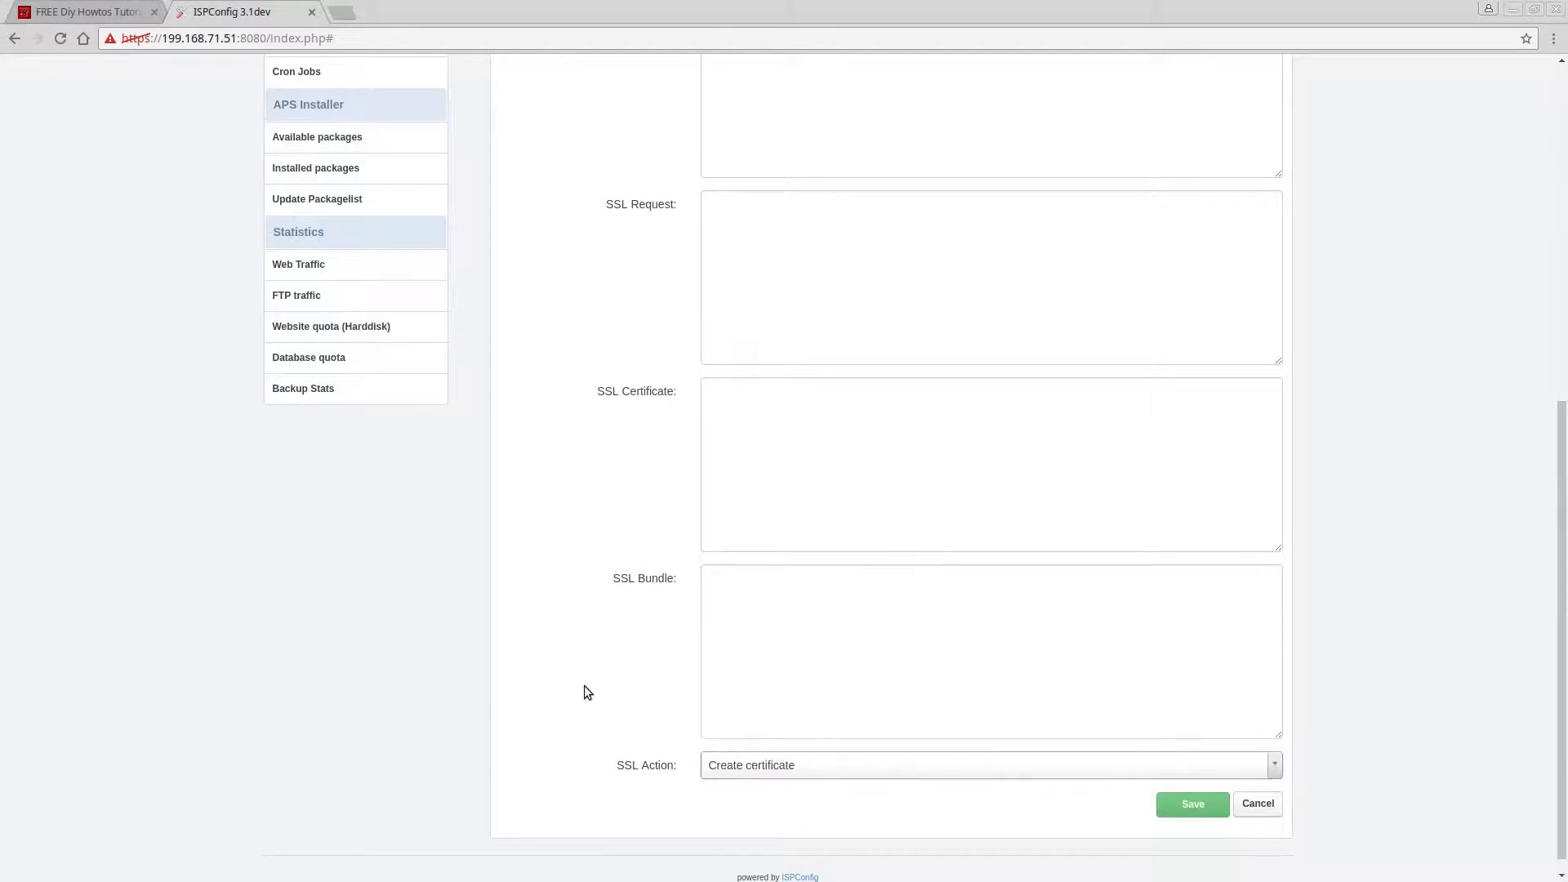
scroll(581, 684, "up", 2)
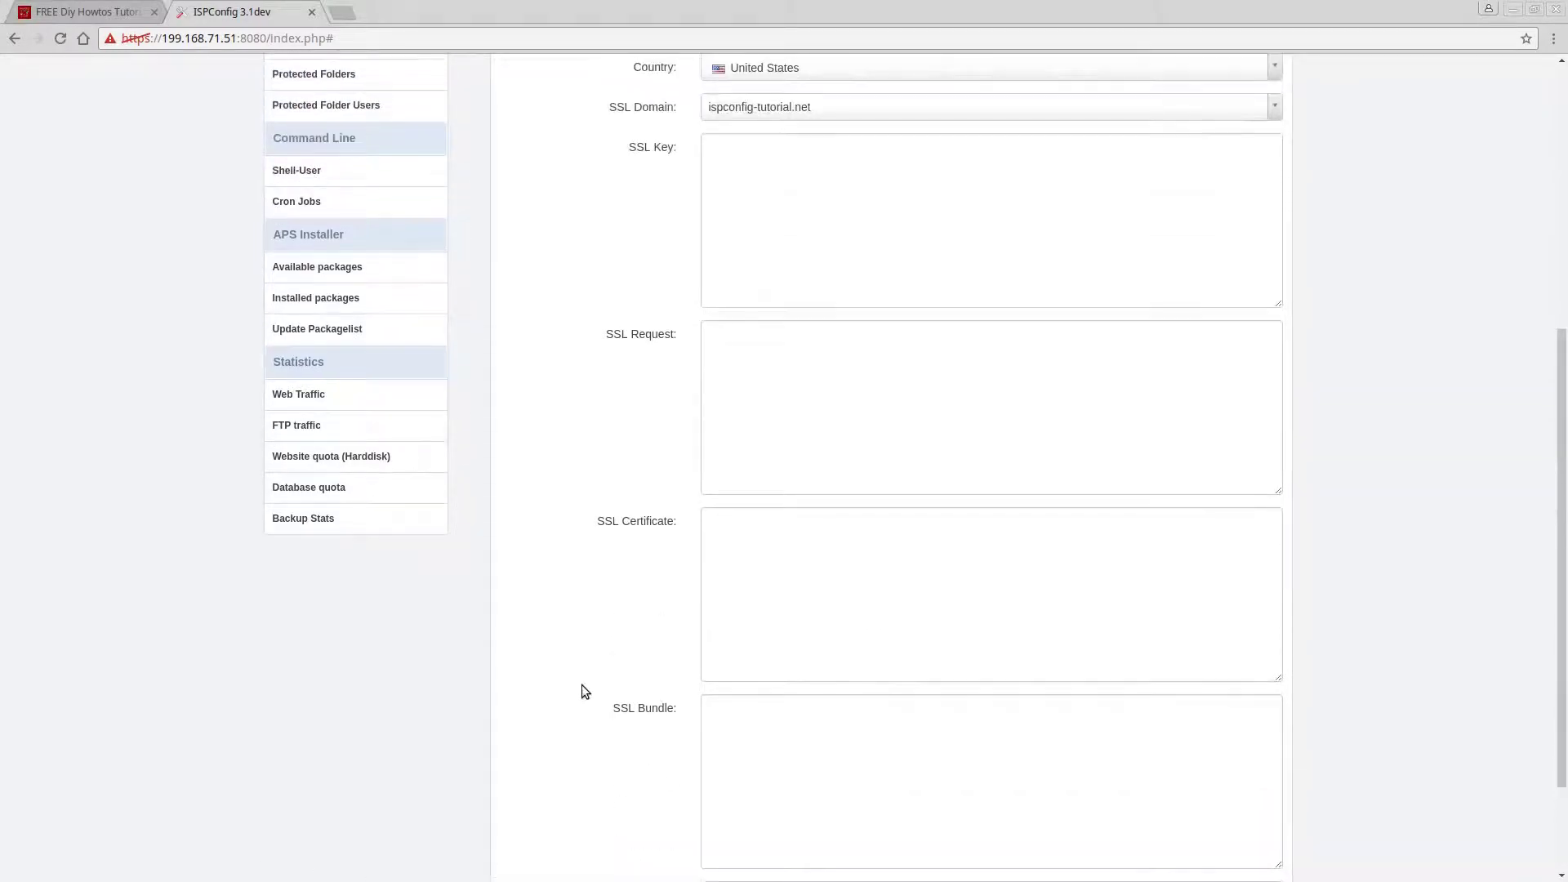
scroll(582, 692, "down", 2)
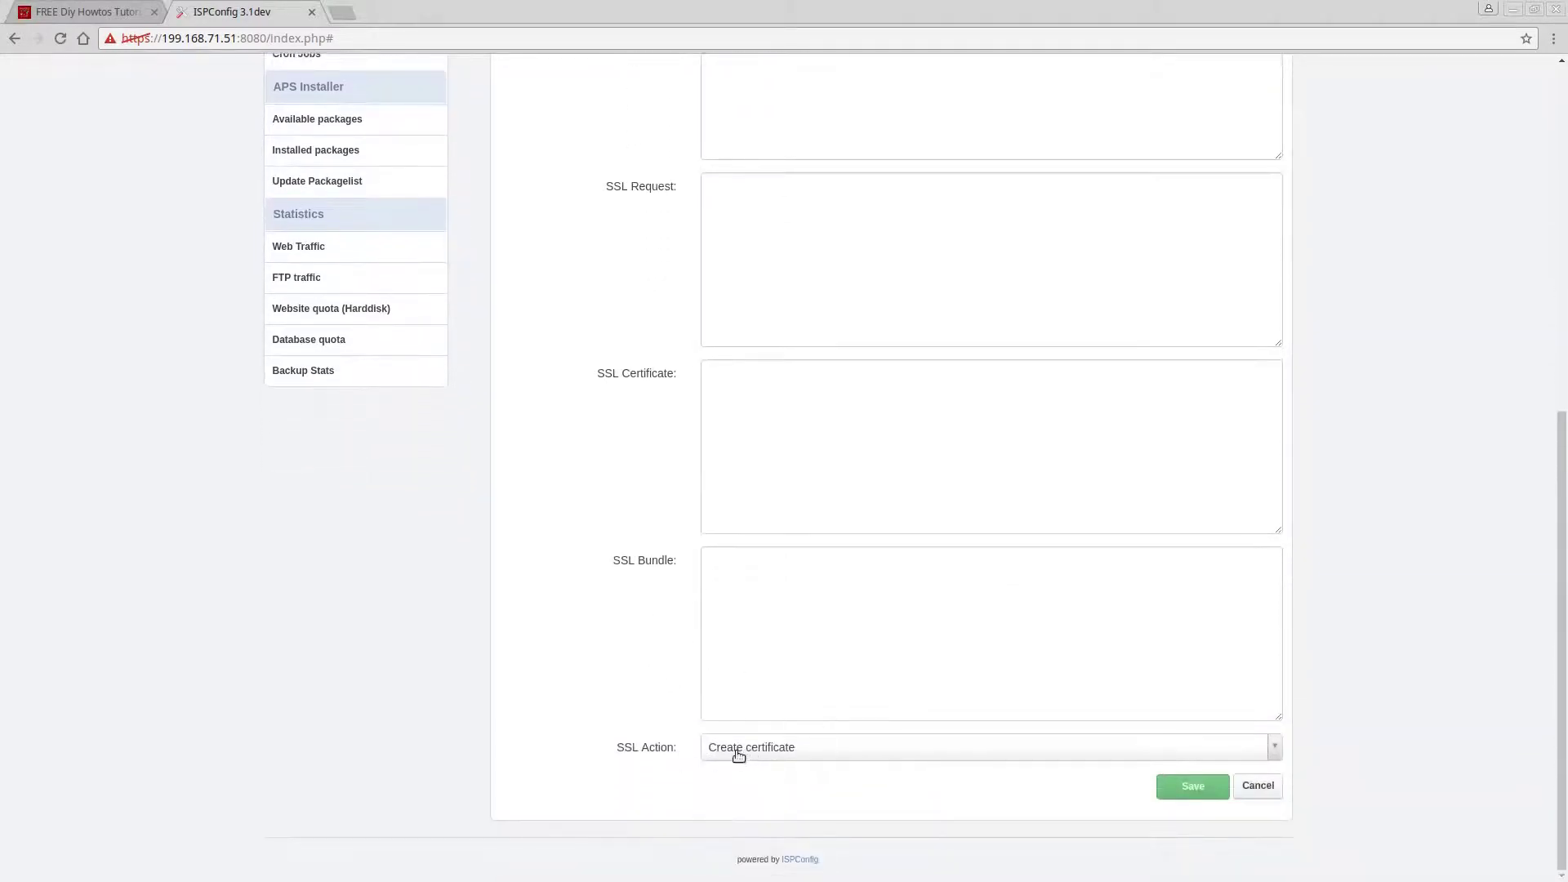
left_click(1169, 790)
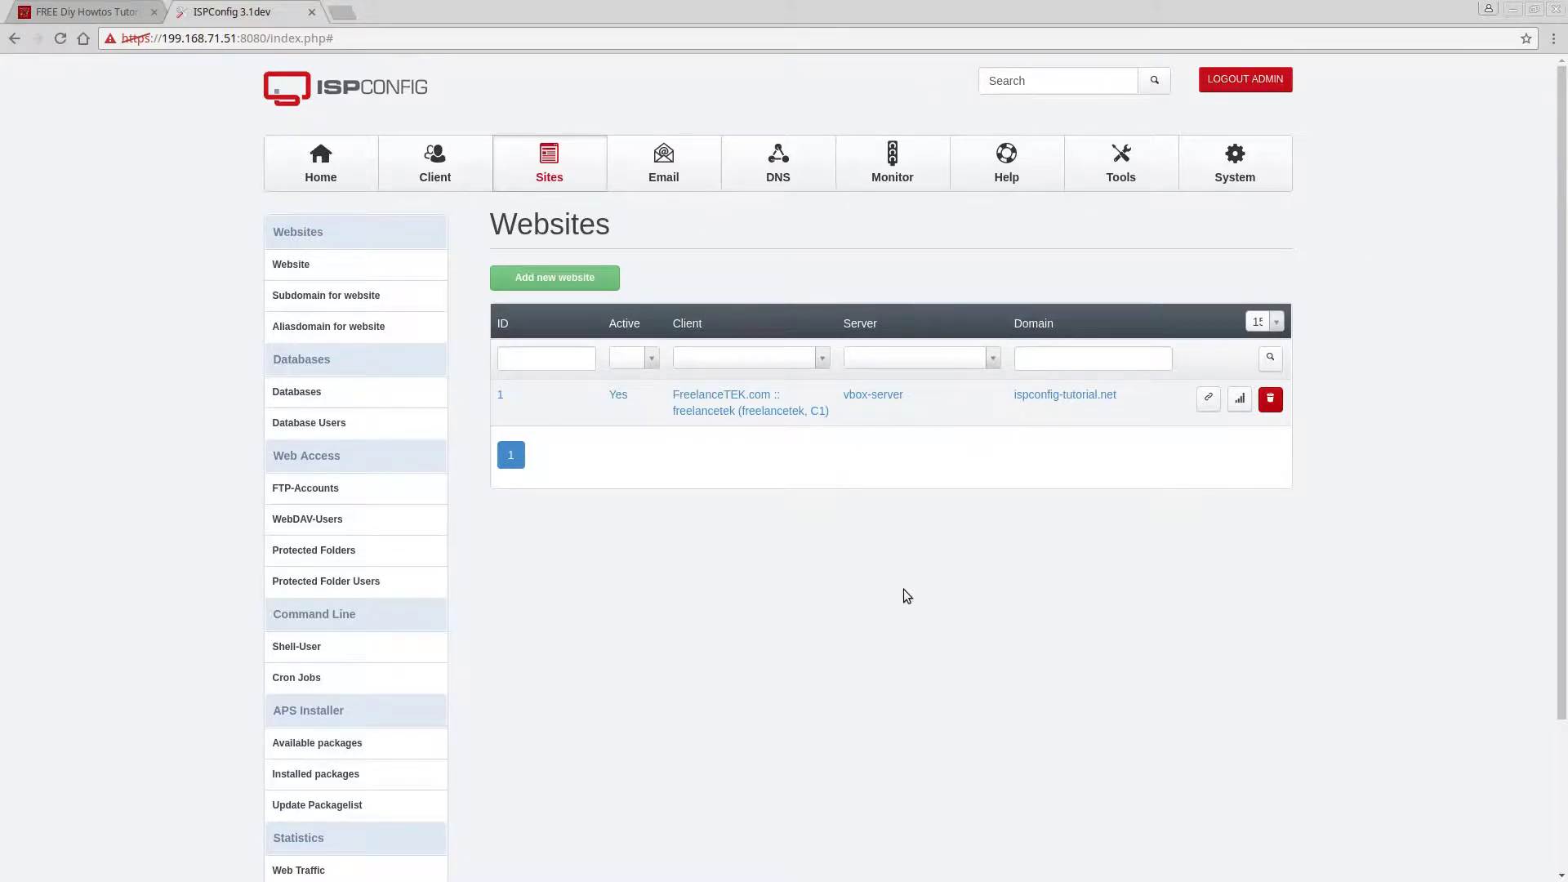
Reopen the website's SSL tab and review the generated key, request and certificate.
left_click(722, 407)
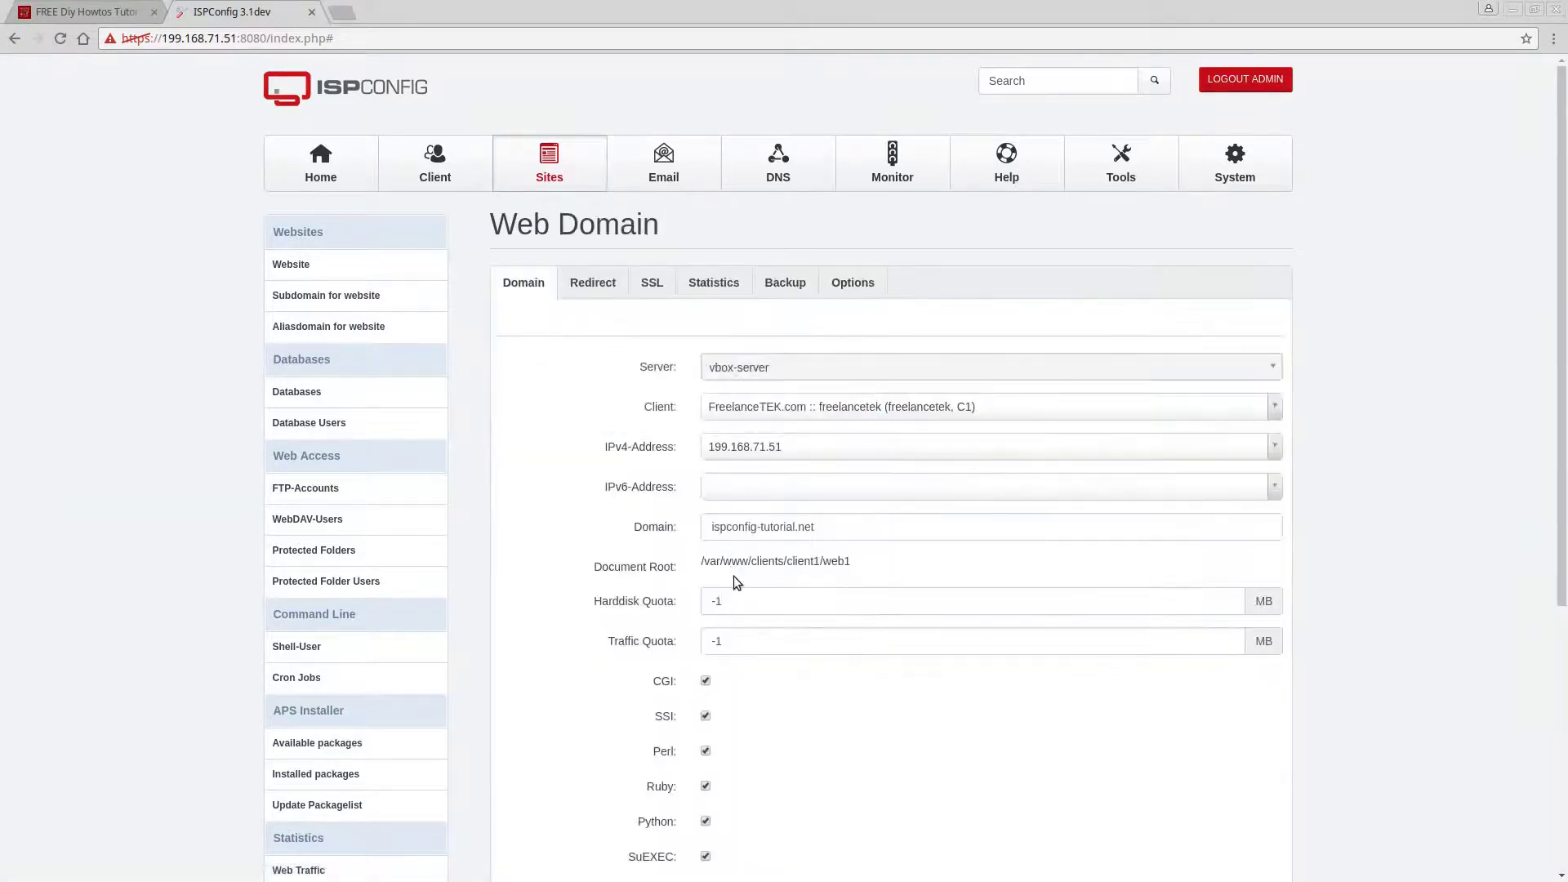
left_click(640, 284)
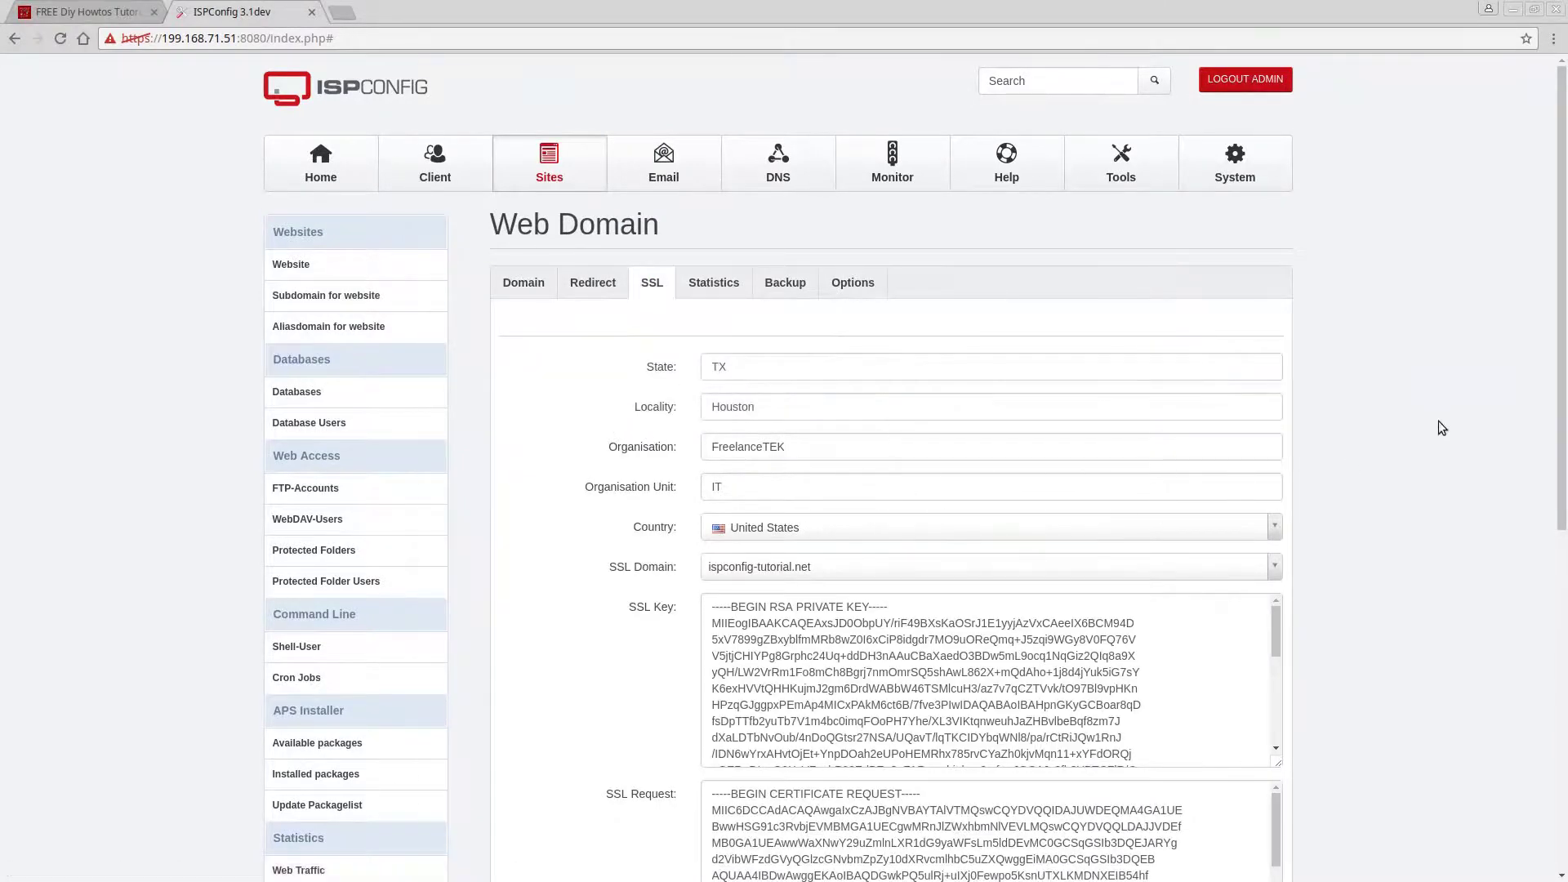
scroll(1421, 482, "down", 2)
scroll(1395, 532, "down", 3)
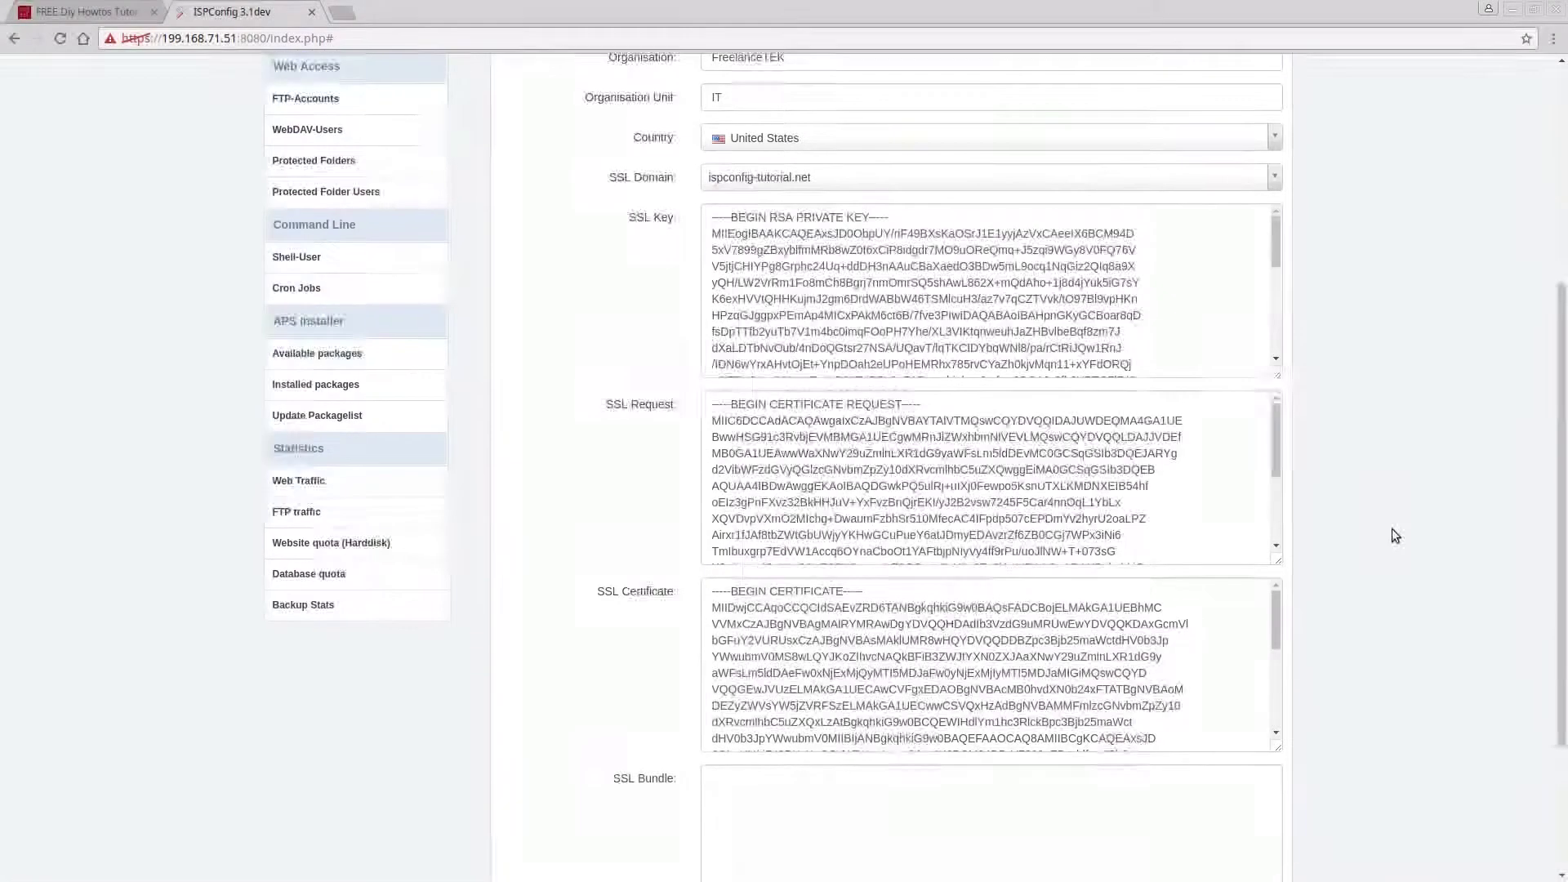
scroll(1391, 534, "down", 2)
scroll(960, 585, "up", 1)
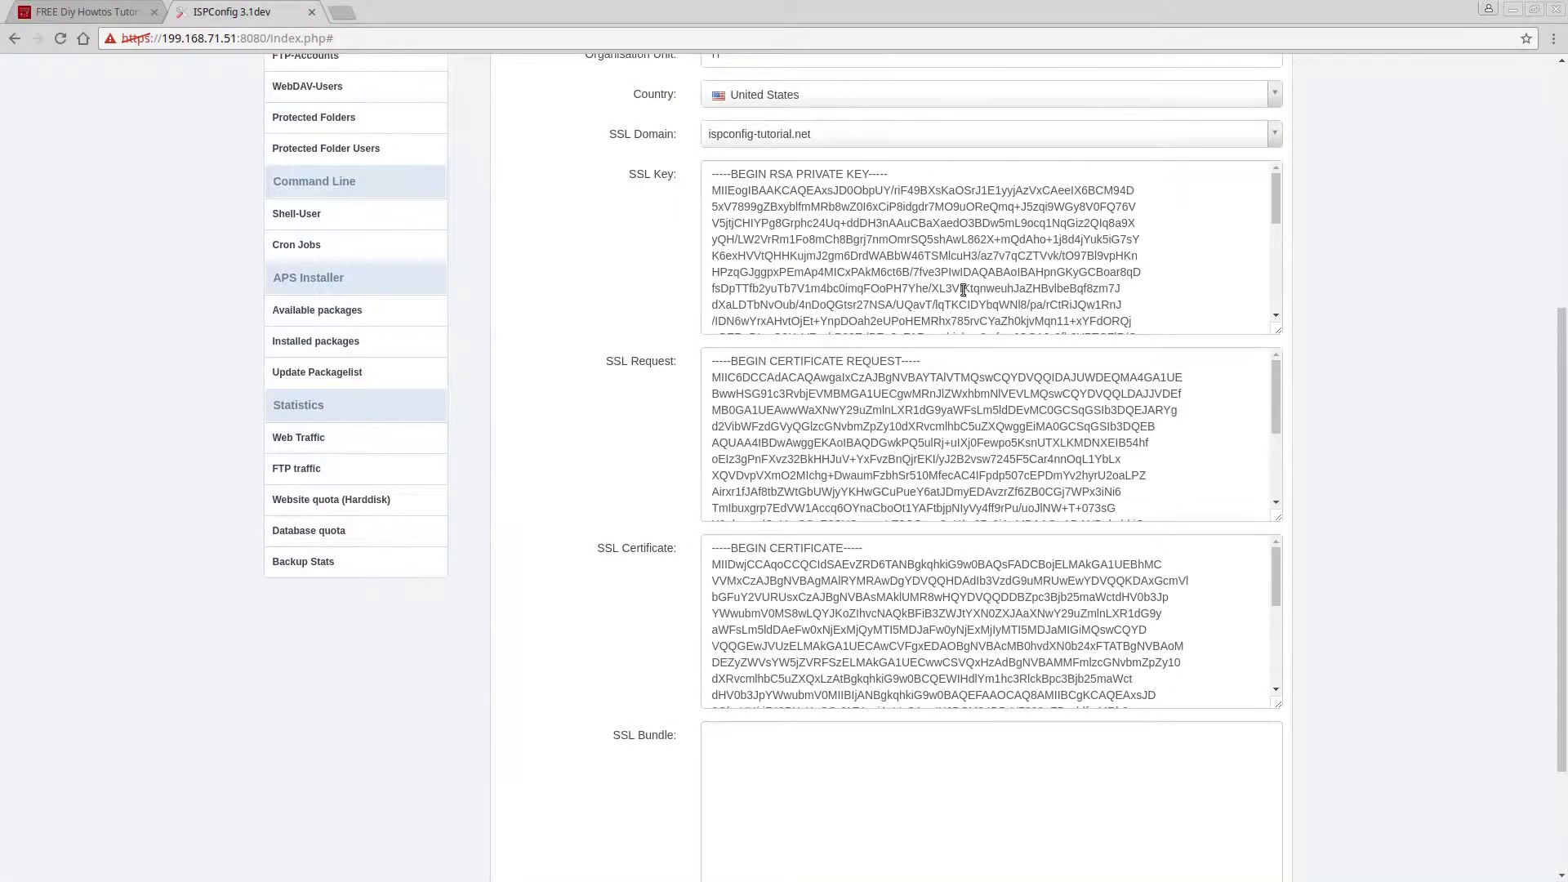
scroll(1407, 375, "down", 2)
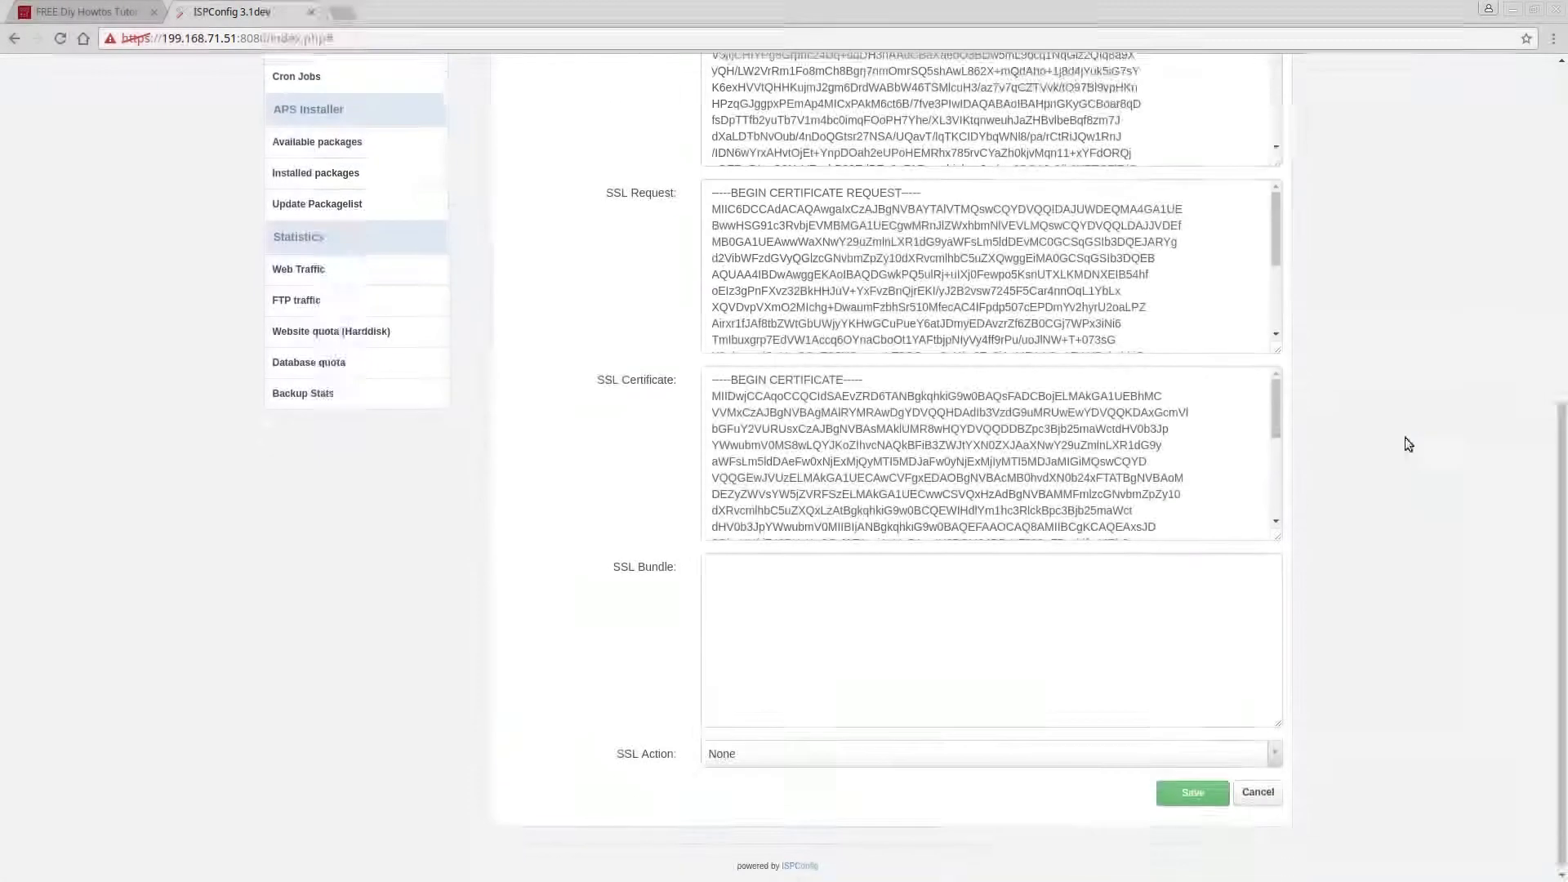
Set SSL Action to 'Save certificate' and save the SSL settings.
left_click(732, 761)
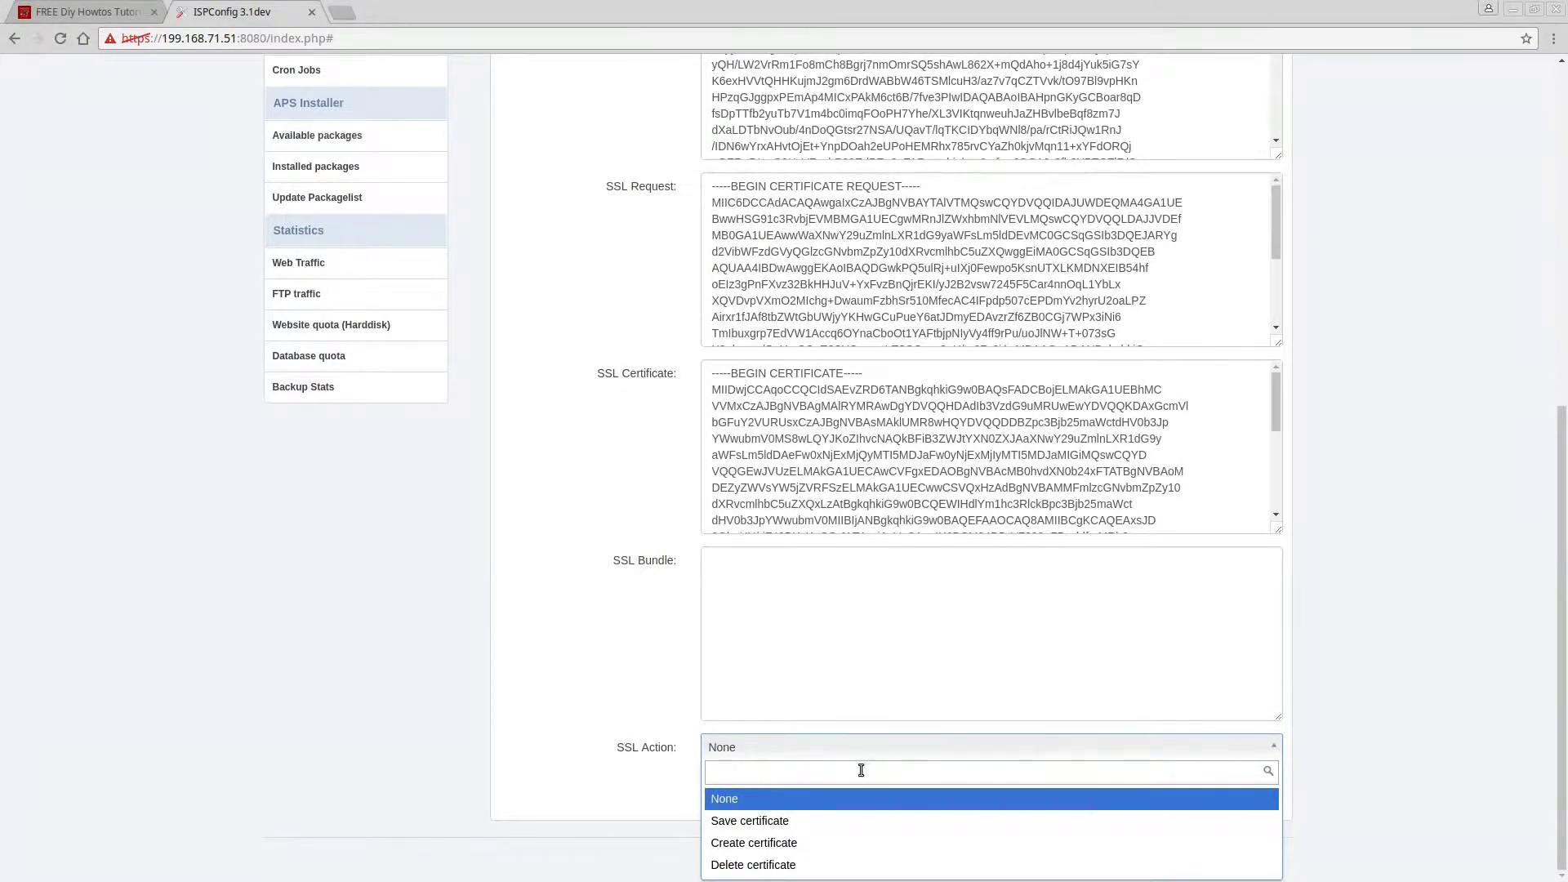
left_click(555, 719)
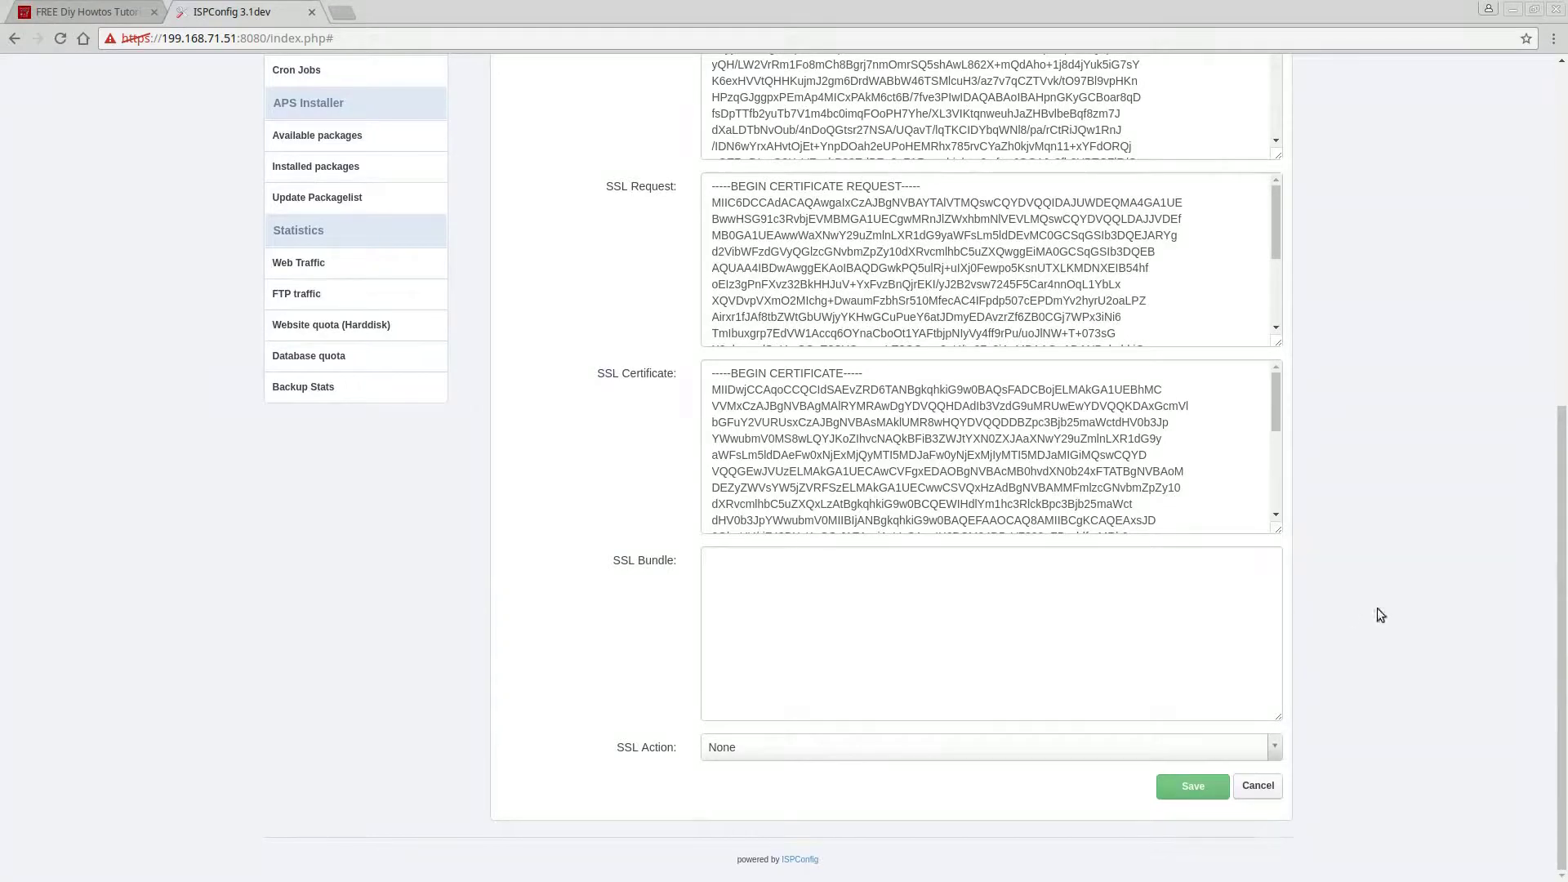
left_click(1272, 759)
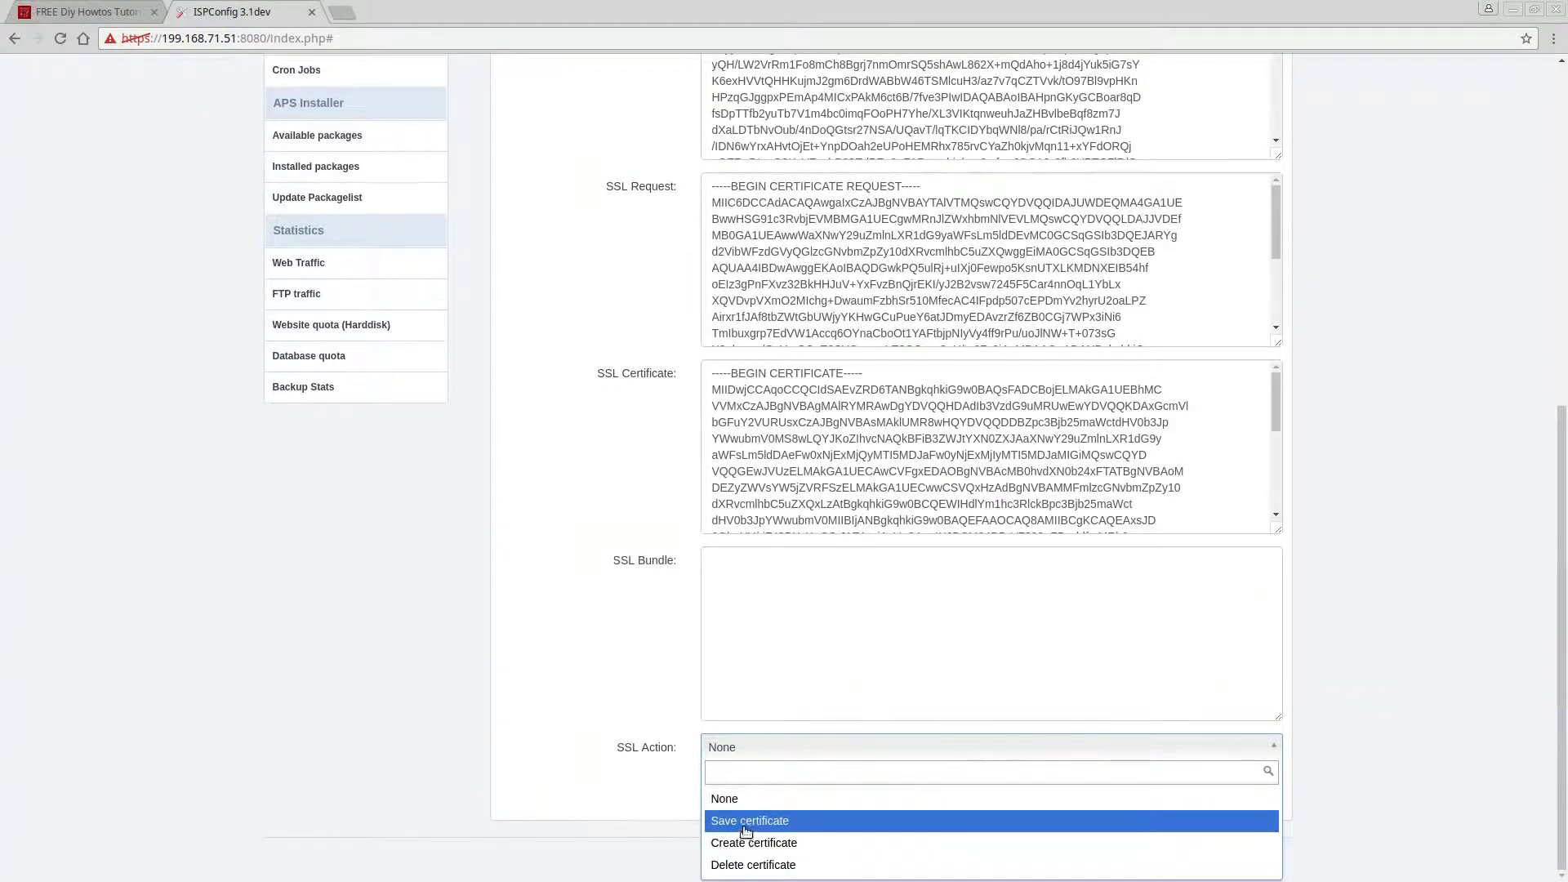
left_click(740, 820)
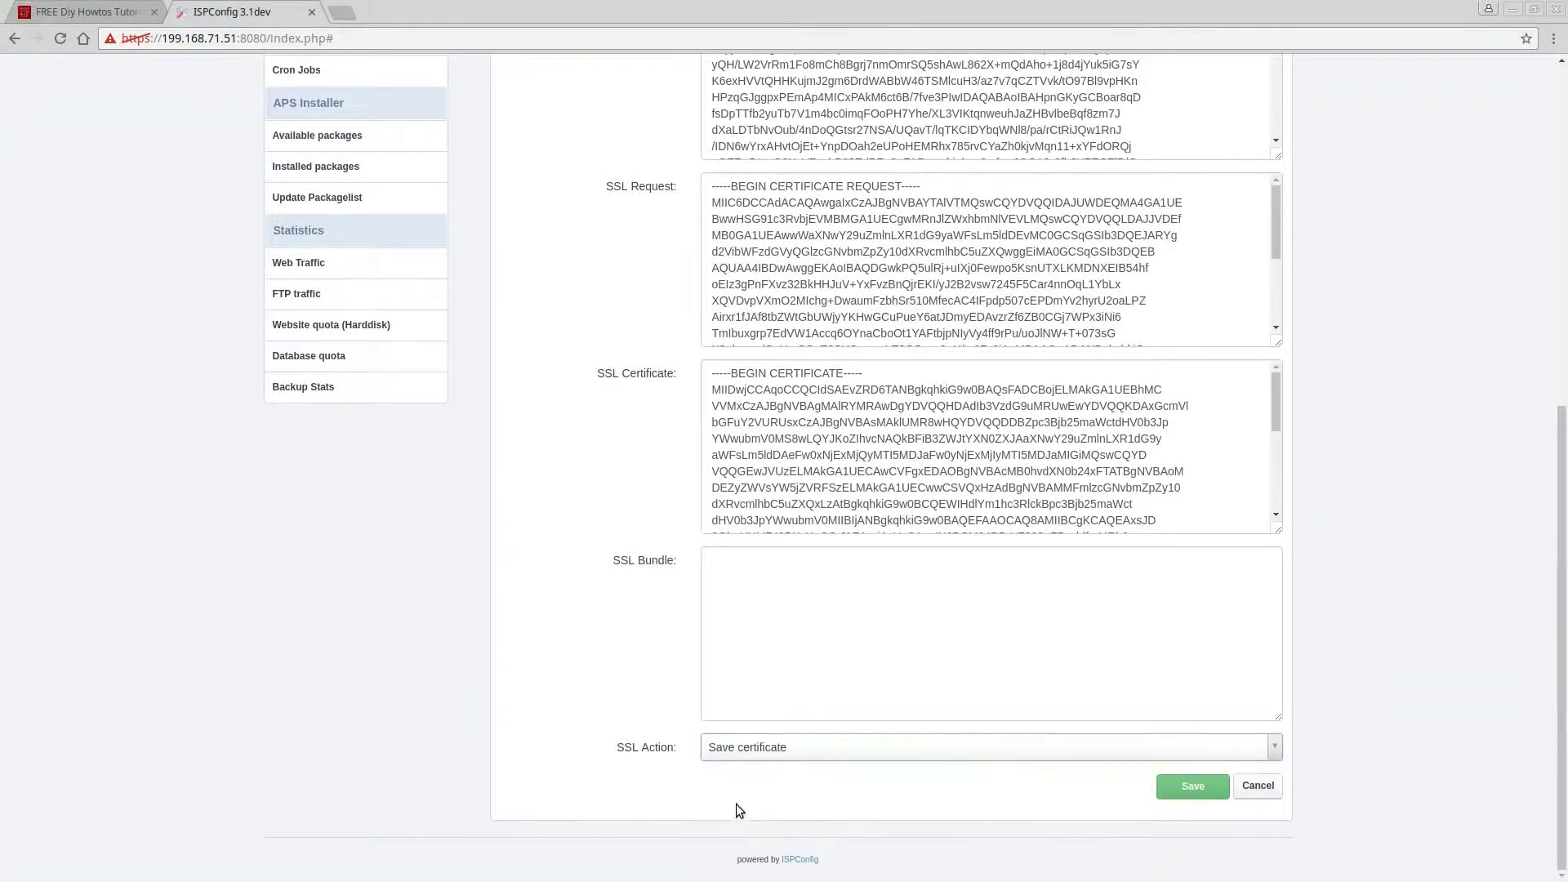
left_click(1191, 787)
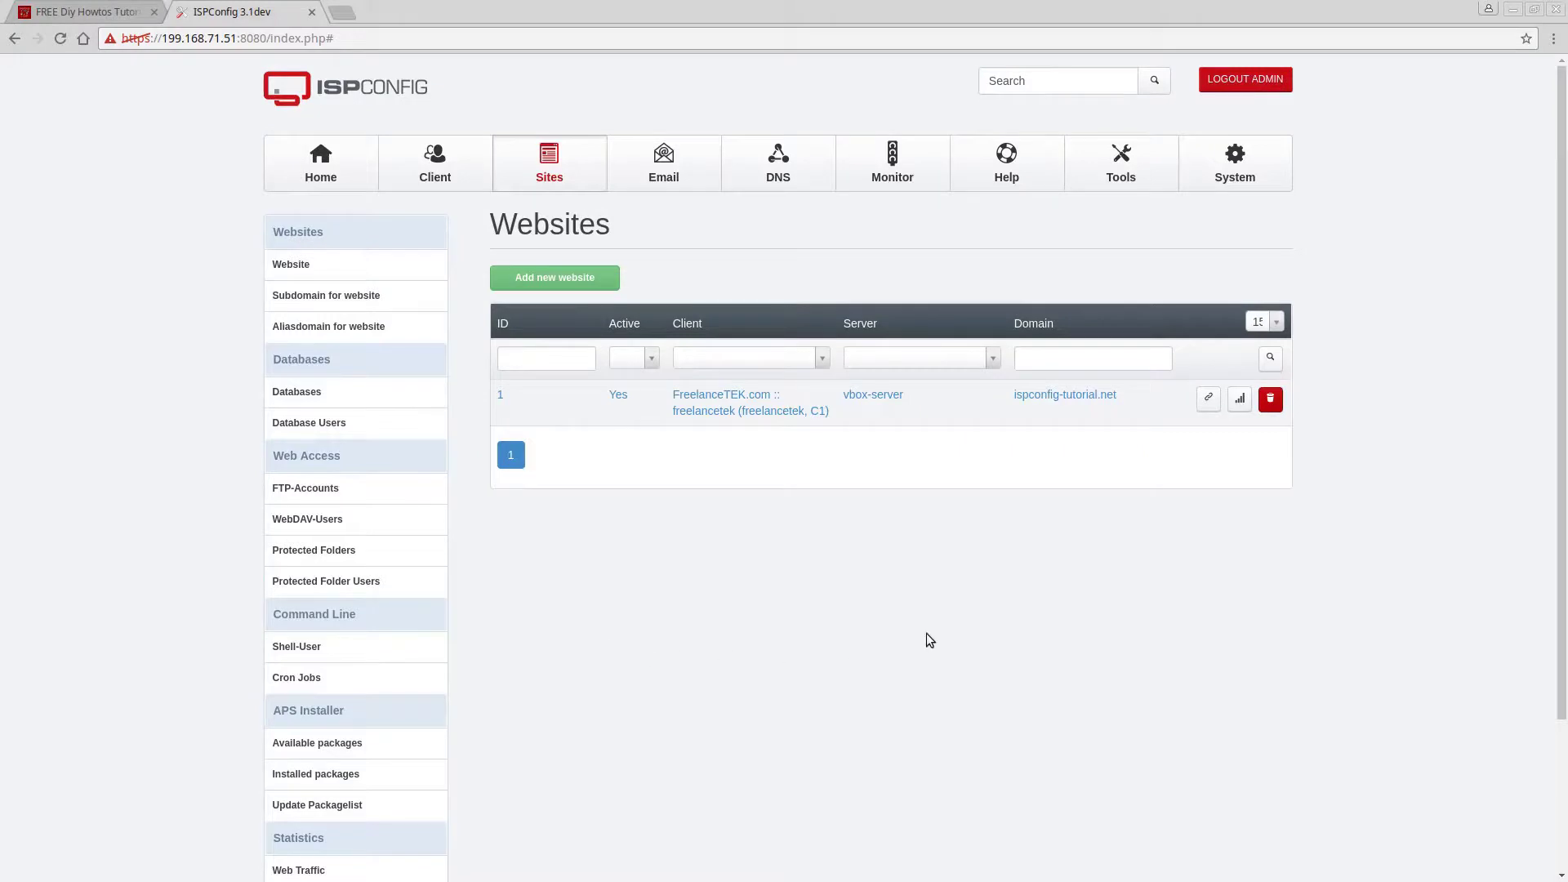
Copy the ispconfig-tutorial.net domain and paste-and-go it in a new Chrome tab.
left_click(1113, 395)
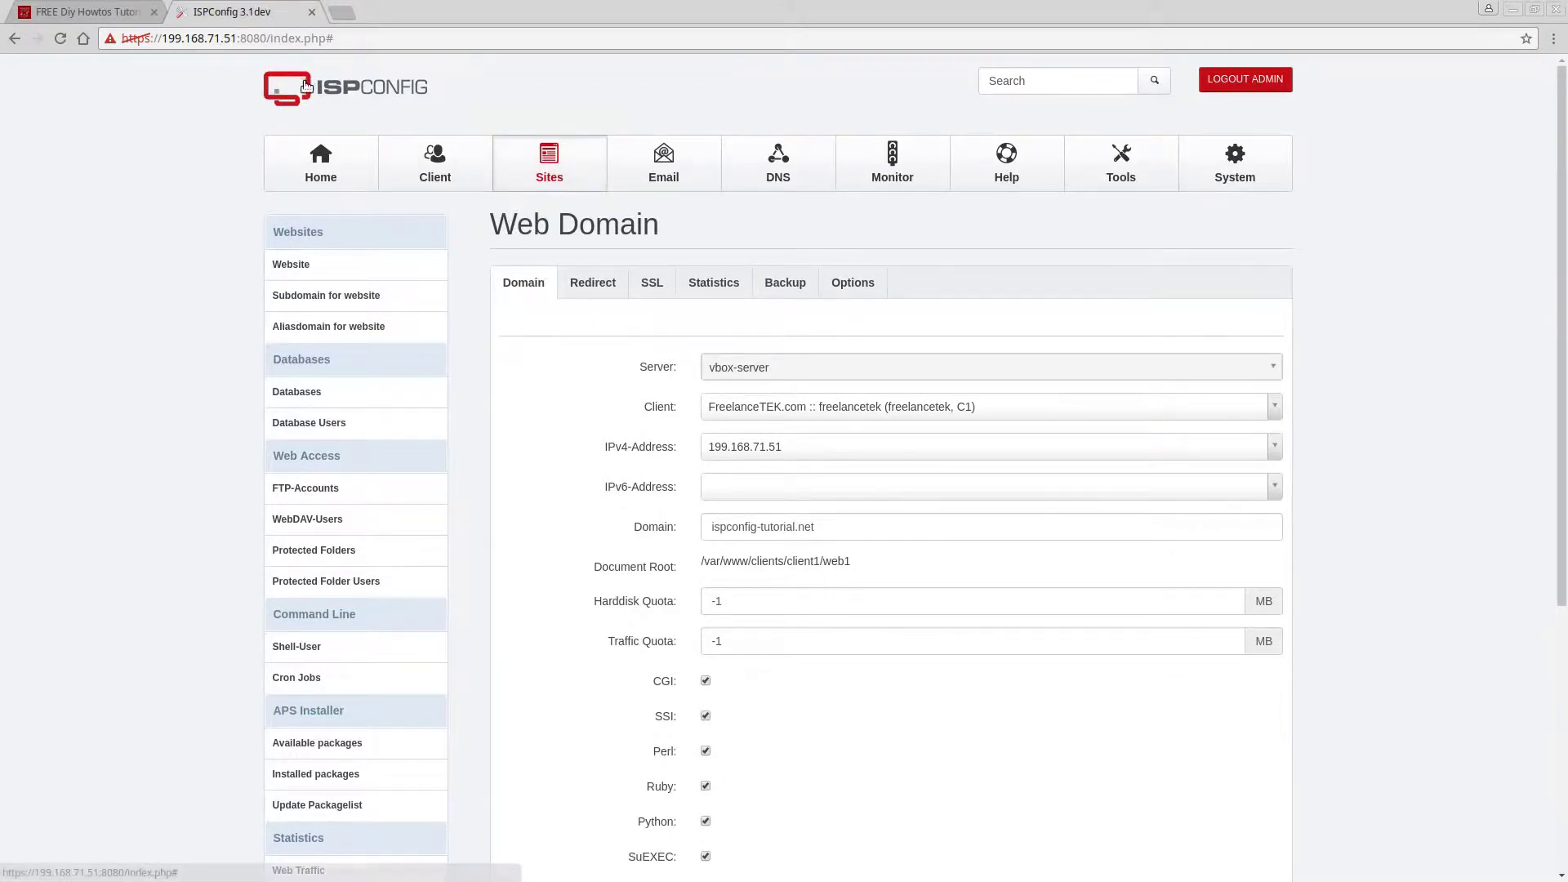
triple_click(793, 524)
key("ctrl+c")
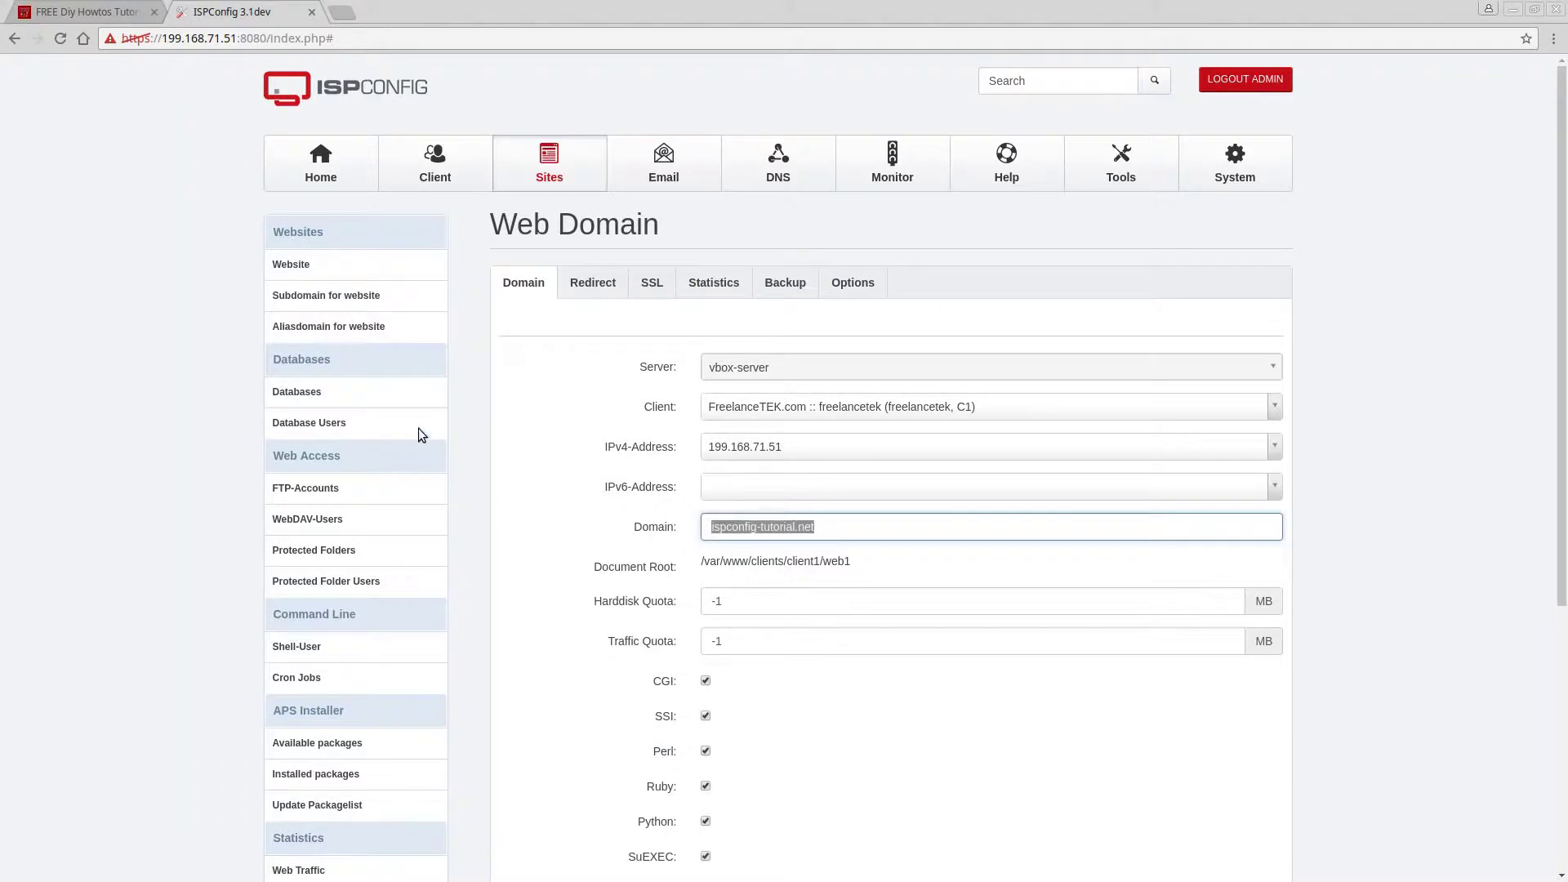
left_click(344, 13)
right_click(346, 41)
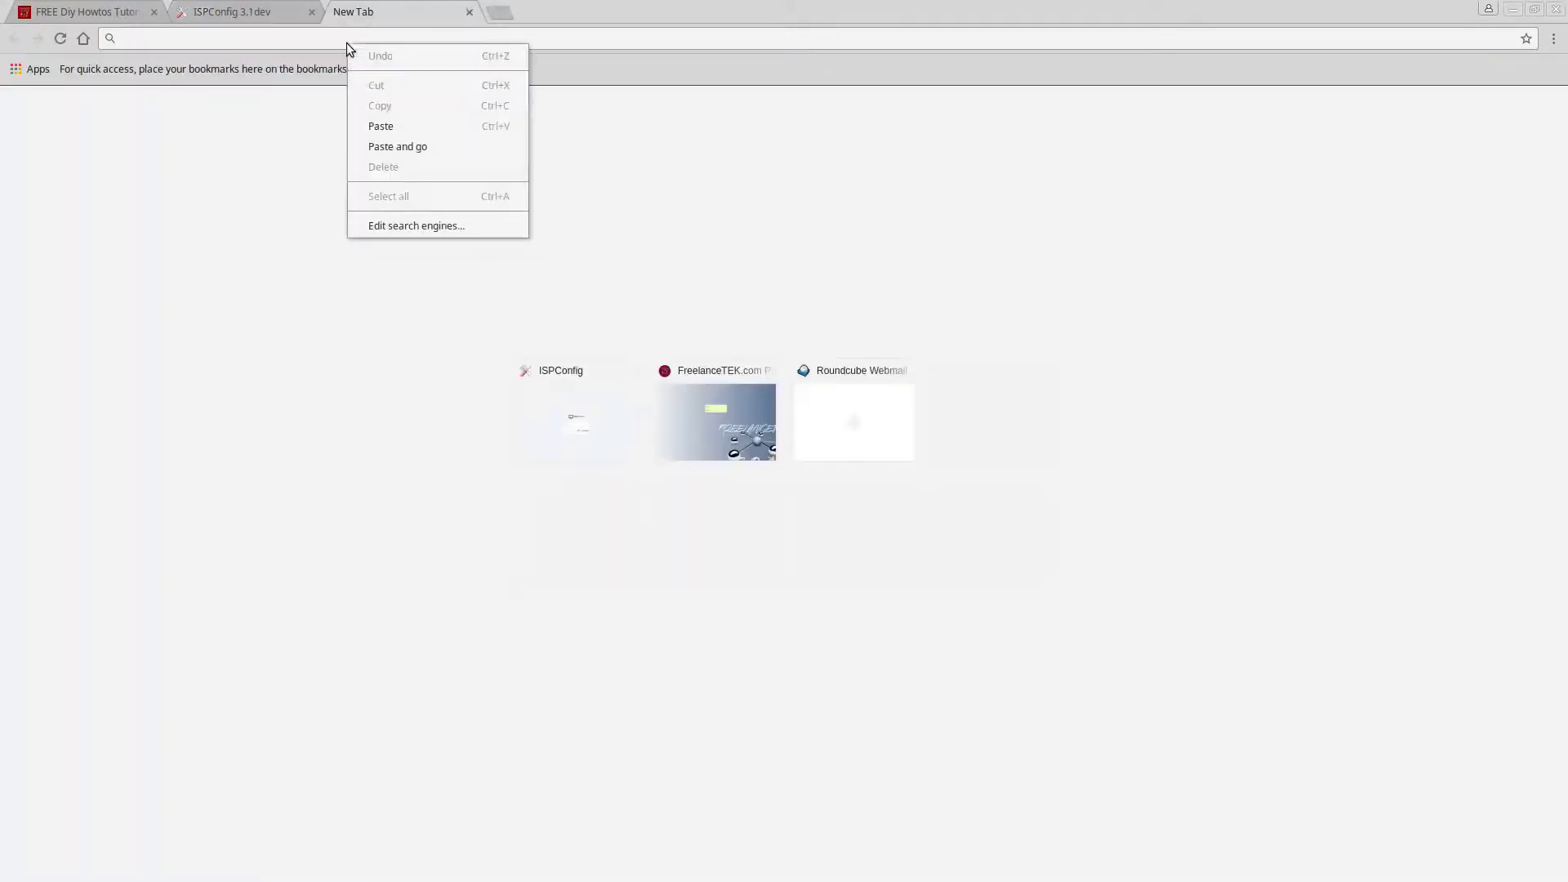
left_click(403, 144)
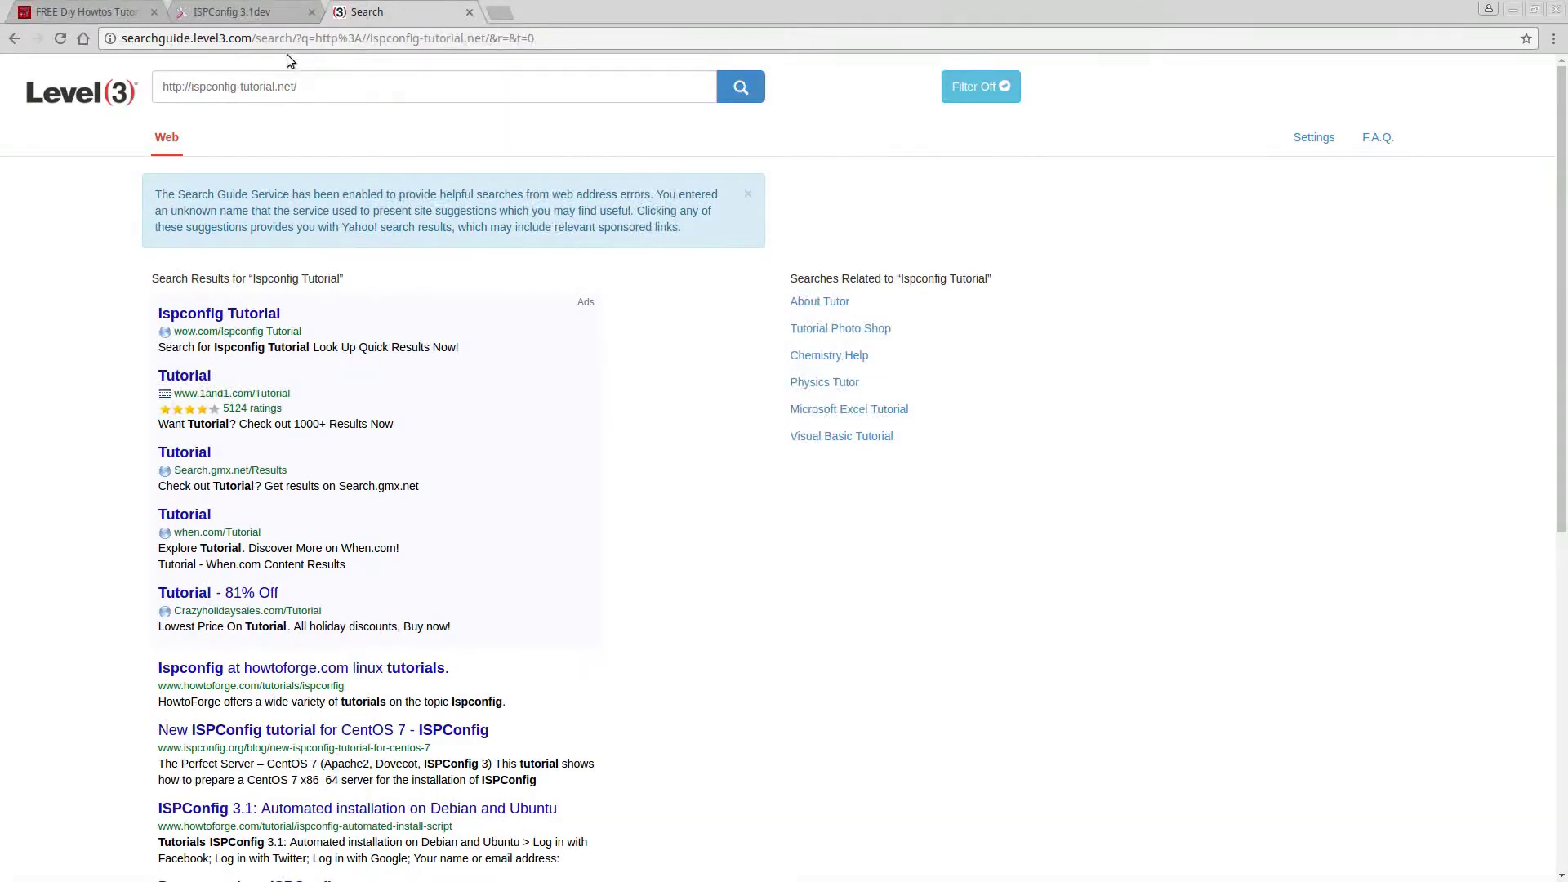
Return to the ISPConfig tab and open the DNS zones section.
left_click(266, 14)
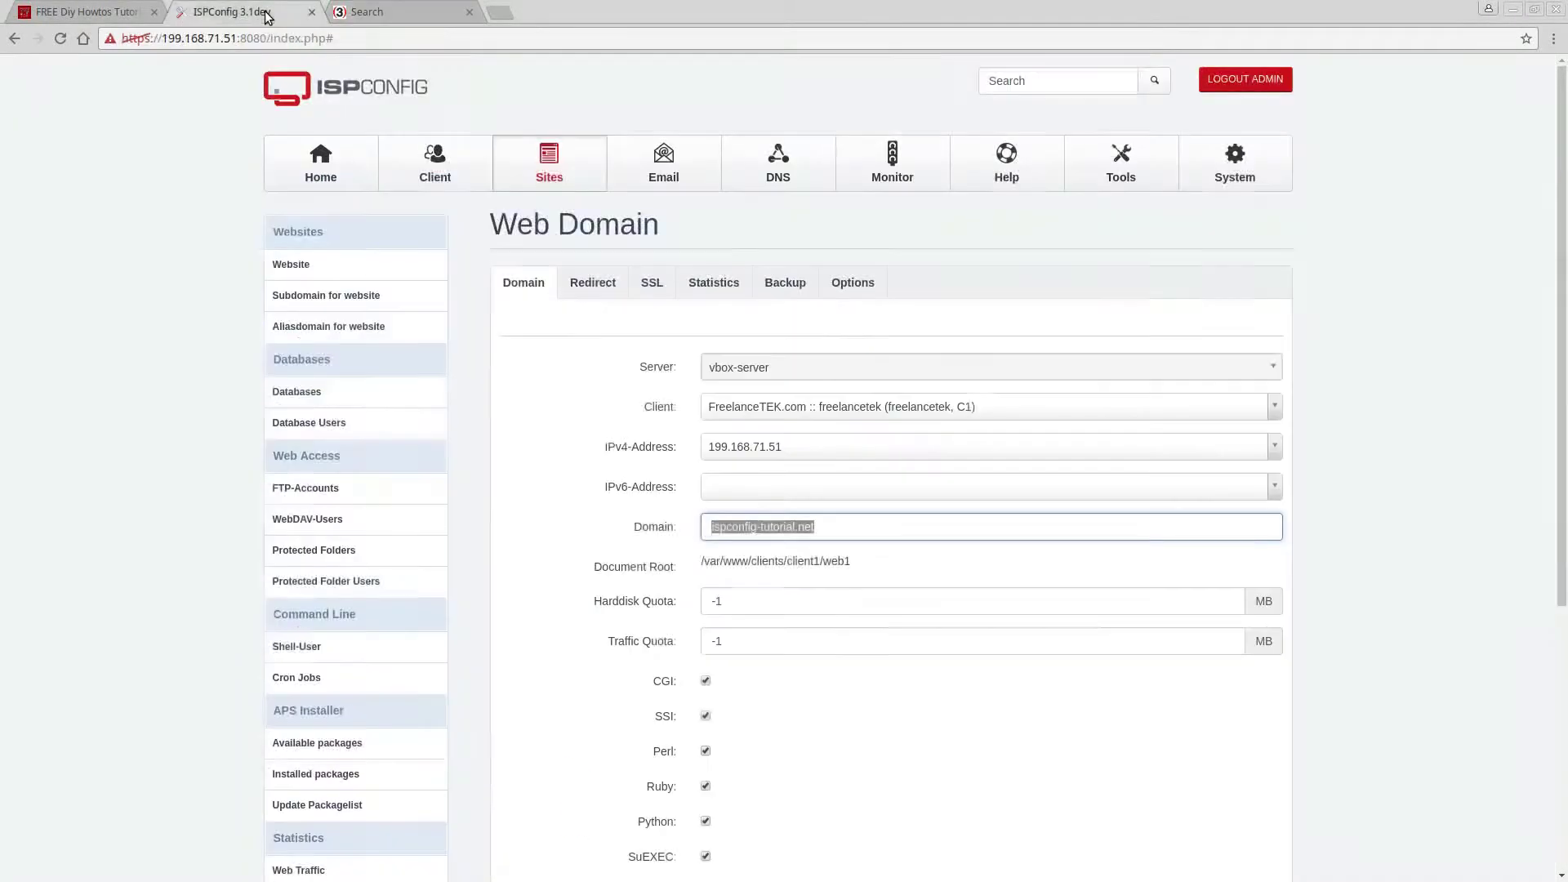
left_click(160, 334)
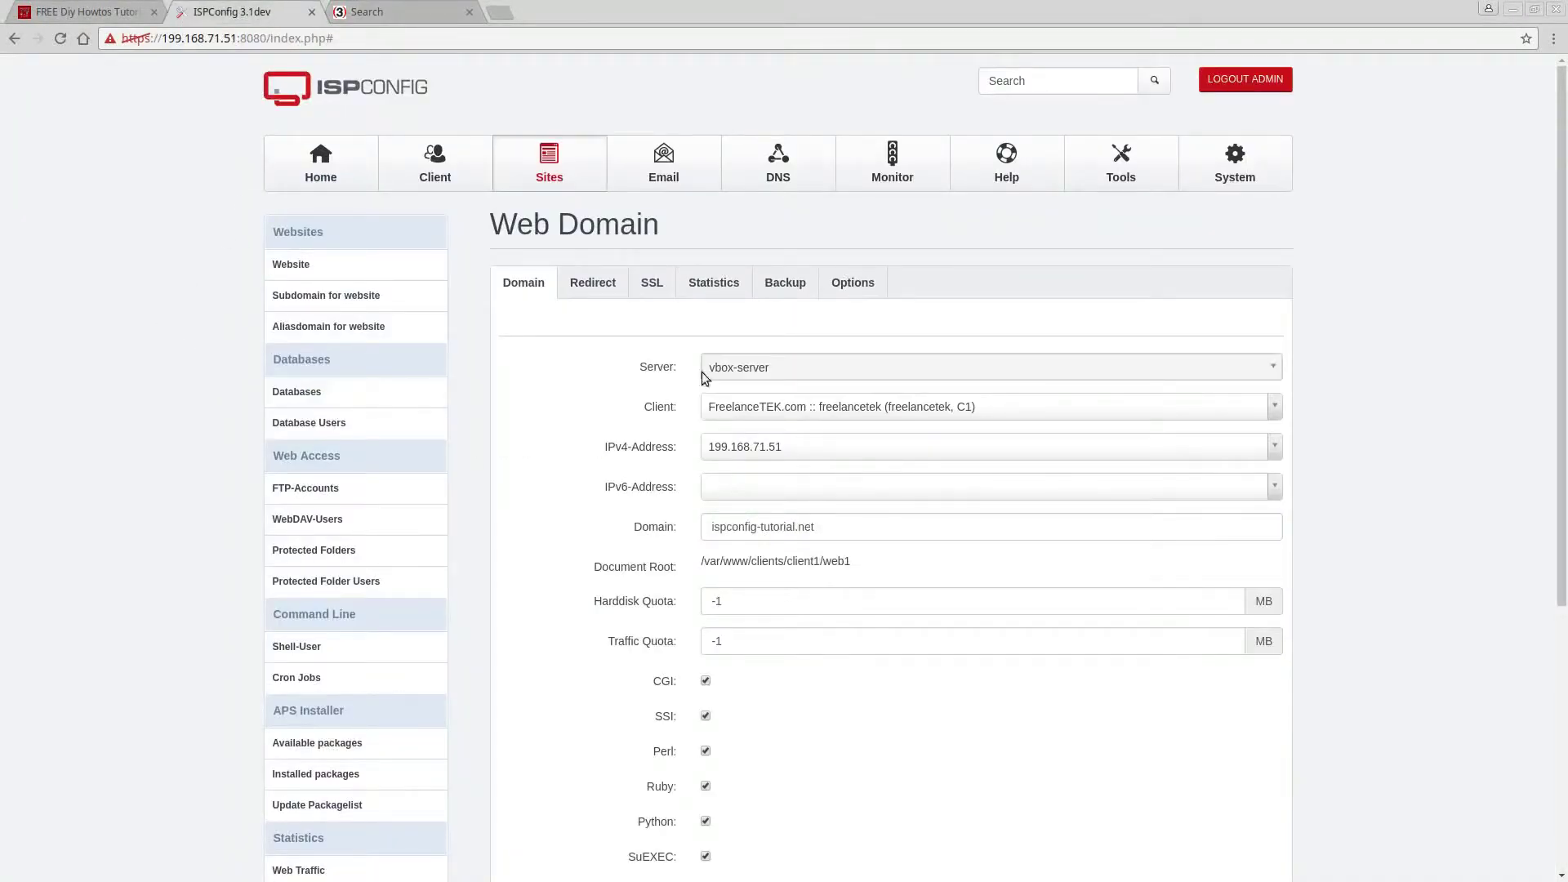
left_click(394, 15)
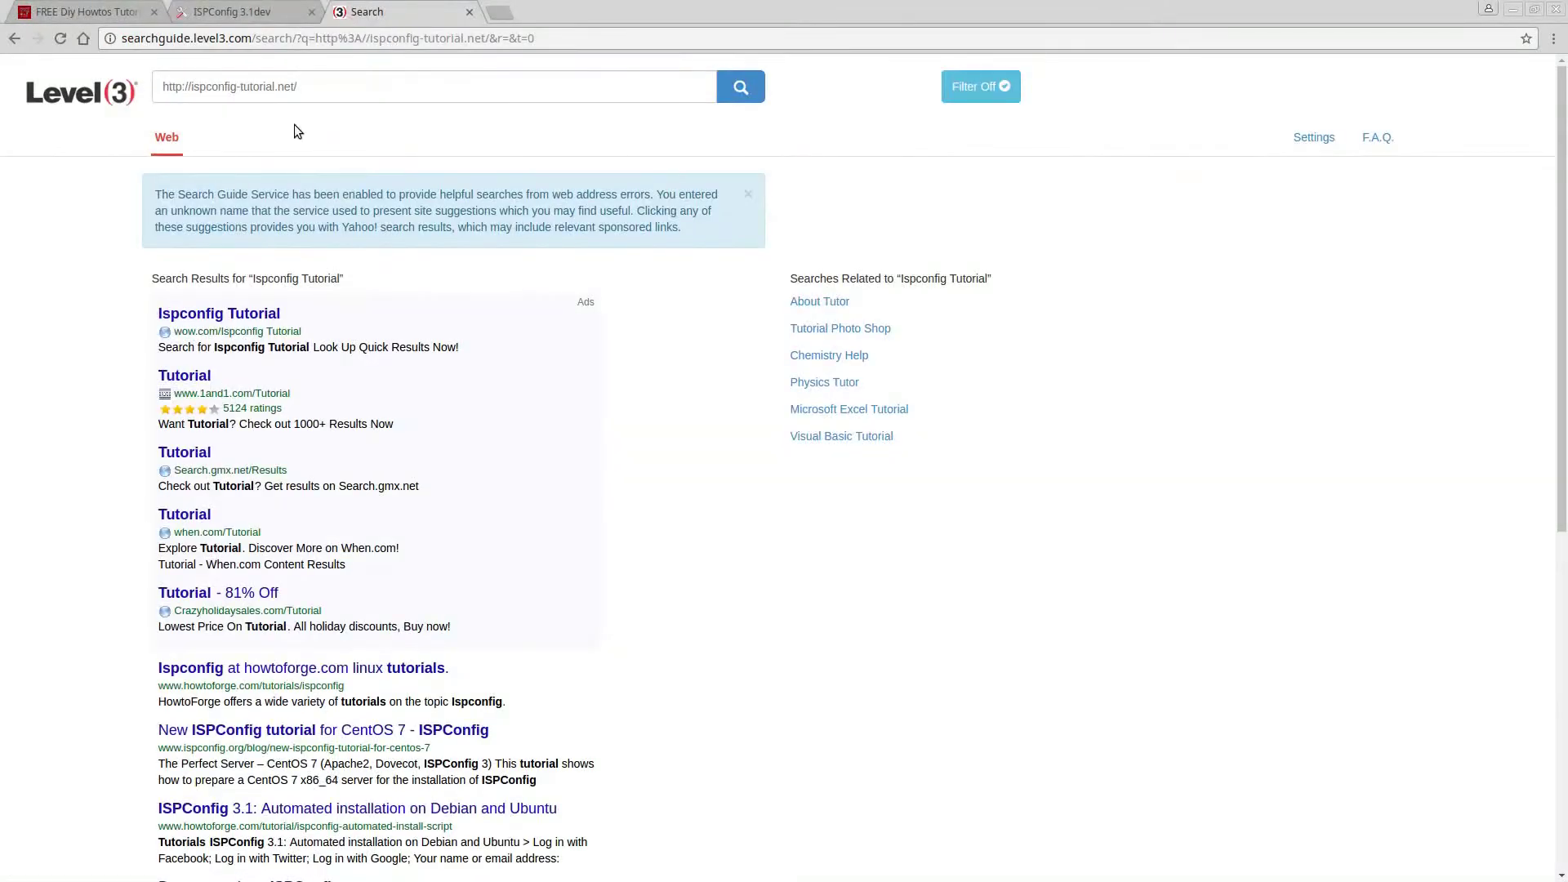
left_click(263, 16)
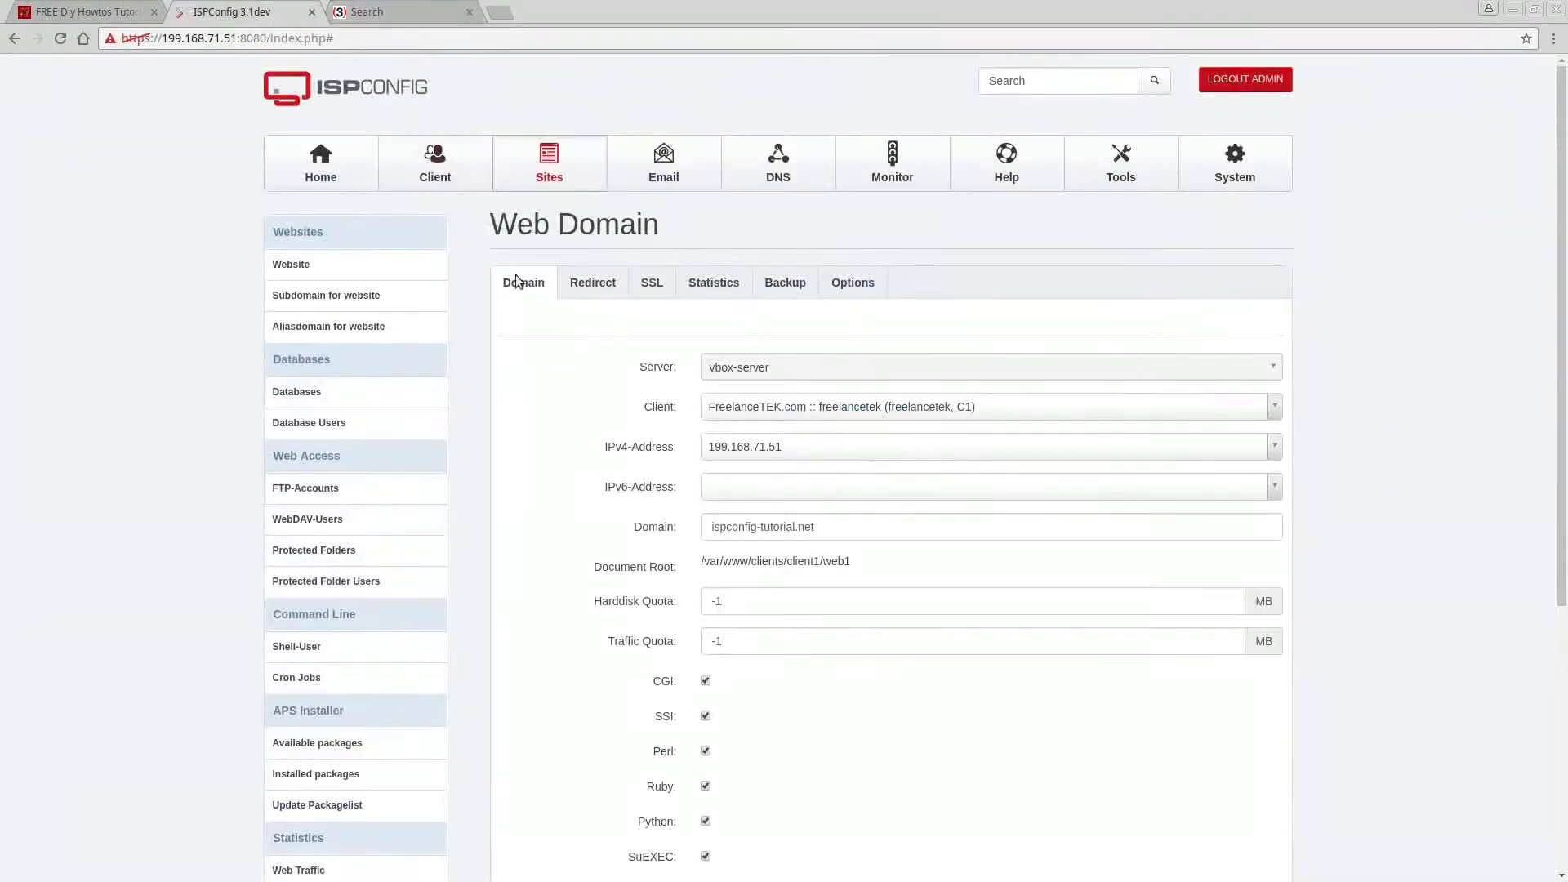
left_click(782, 169)
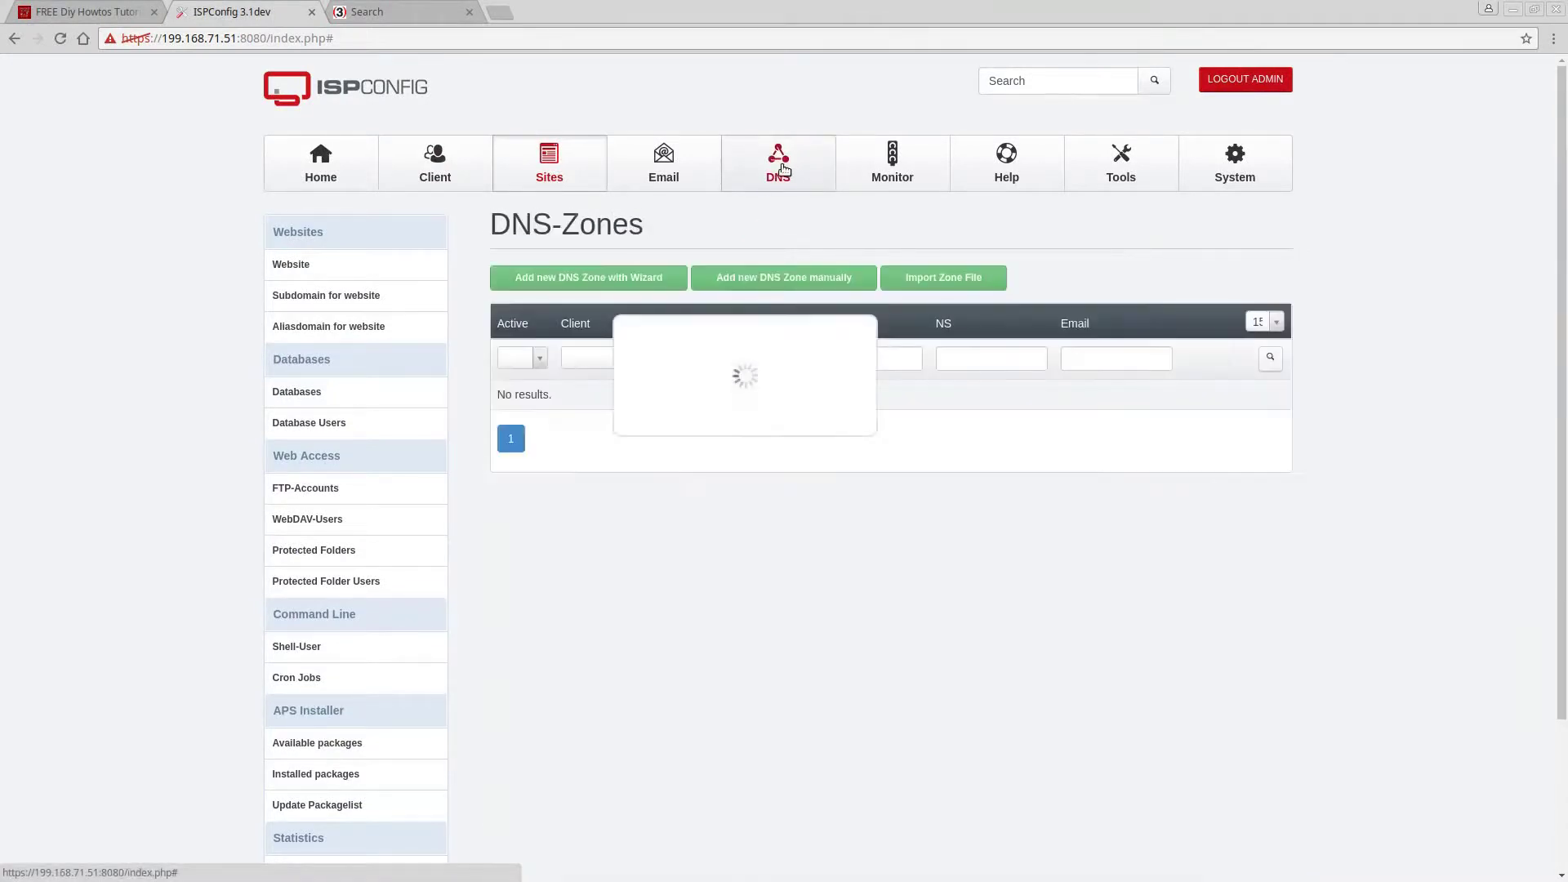